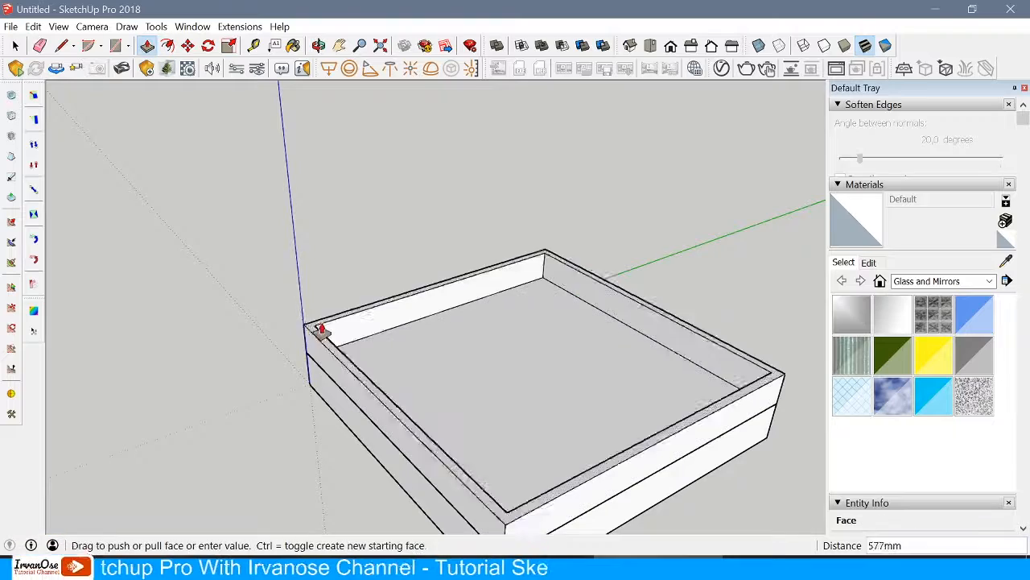
Raise the room's perimeter walls to full height and remove the front wall to open up the interior
middle_click_drag(314, 278, 299, 352)
scroll(299, 351, "up", 3)
key("l")
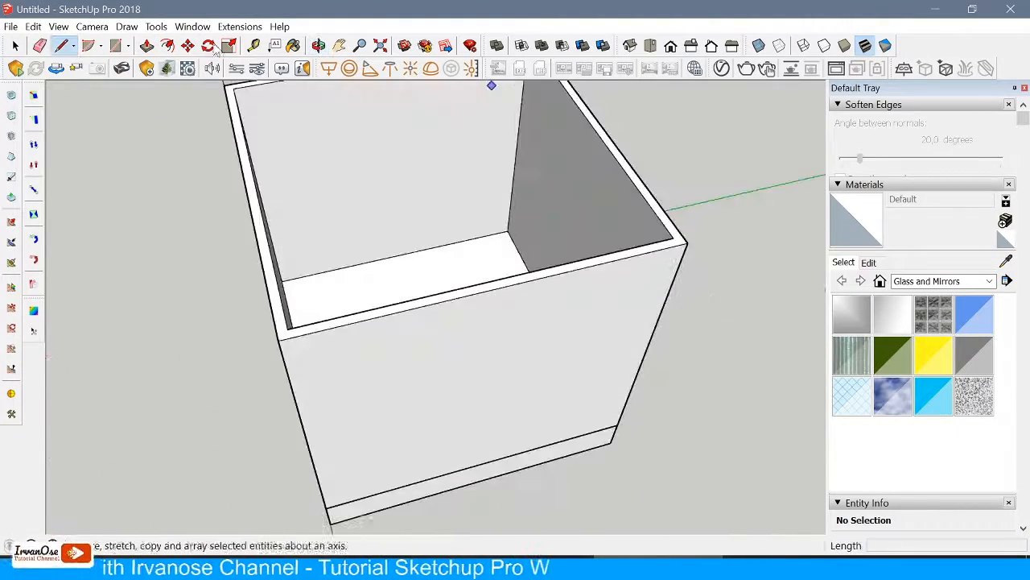
key("p")
left_click(15, 49)
key("e")
mouse_move(282, 201)
middle_mouse_down()
mouse_move(161, 108)
mouse_move(459, 460)
middle_mouse_up()
scroll(402, 322, "down", 3)
key("space")
Draw an upright rectangle on the back wall, starting at its lower corner beside the side wall
middle_click_drag(74, 128, 421, 249)
scroll(421, 249, "up", 5)
left_click(115, 46)
left_click(190, 409)
scroll(397, 396, "down", 2)
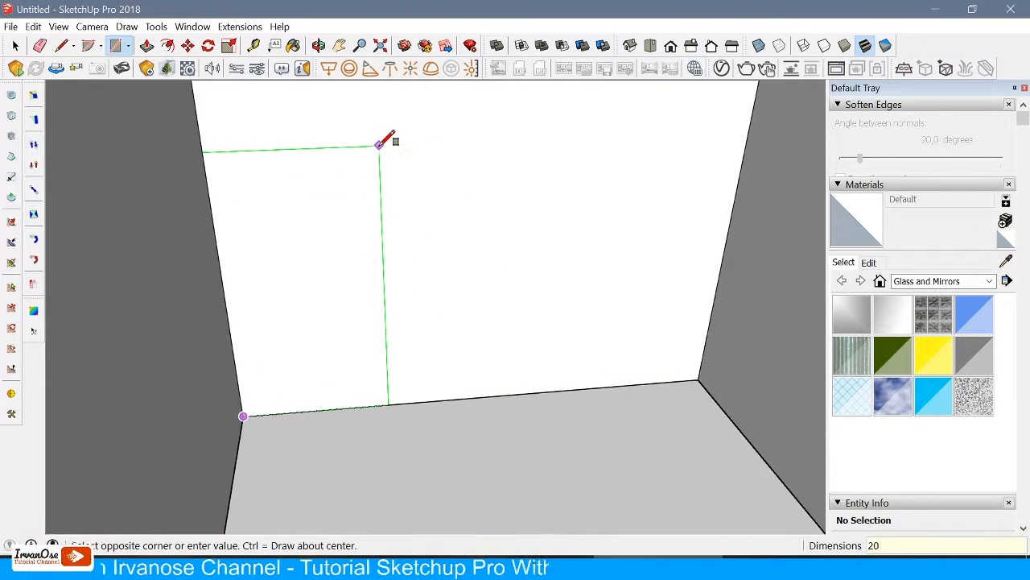
left_click(379, 144)
Extrude the rectangle out from the wall into a tall cabinet and make it a group
key("p")
left_click(314, 241)
key("space")
middle_click_drag(286, 281, 175, 121)
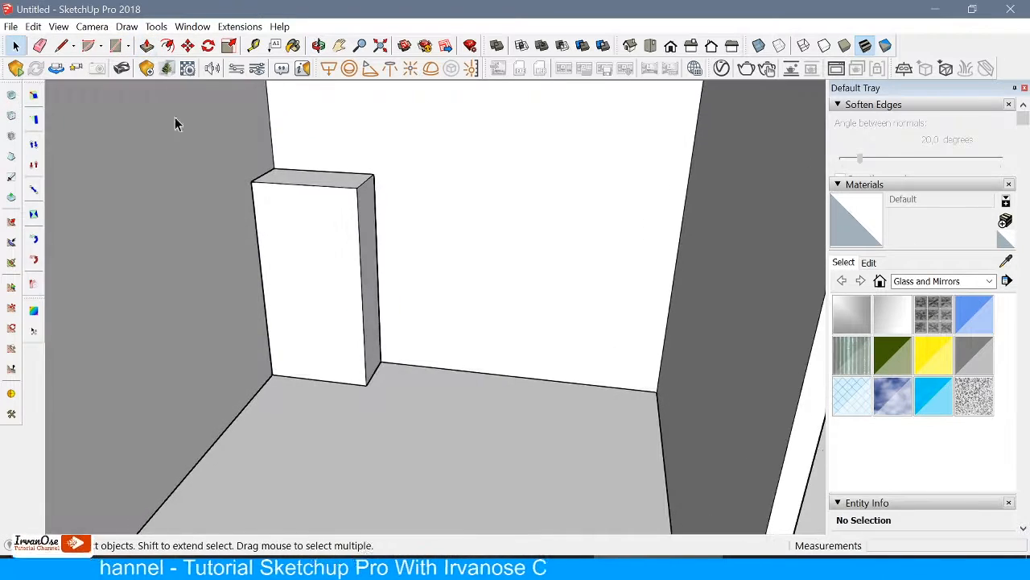
triple_click(314, 241)
right_click(310, 193)
left_click(362, 298)
Draw a rectangle on the floor along the back wall beside the tall cabinet and extrude it 650 mm upward
scroll(371, 298, "up", 2)
left_click(117, 46)
left_click(387, 395)
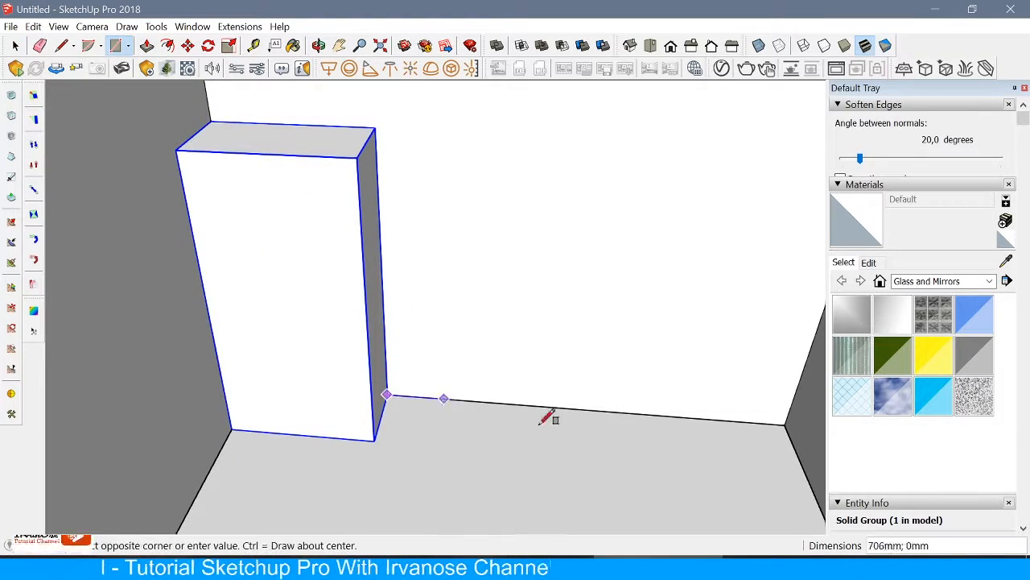
left_click(374, 440)
left_click(148, 46)
left_click(410, 429)
type("650")
key("Return")
scroll(409, 370, "down", 2)
middle_click_drag(410, 371, 401, 258)
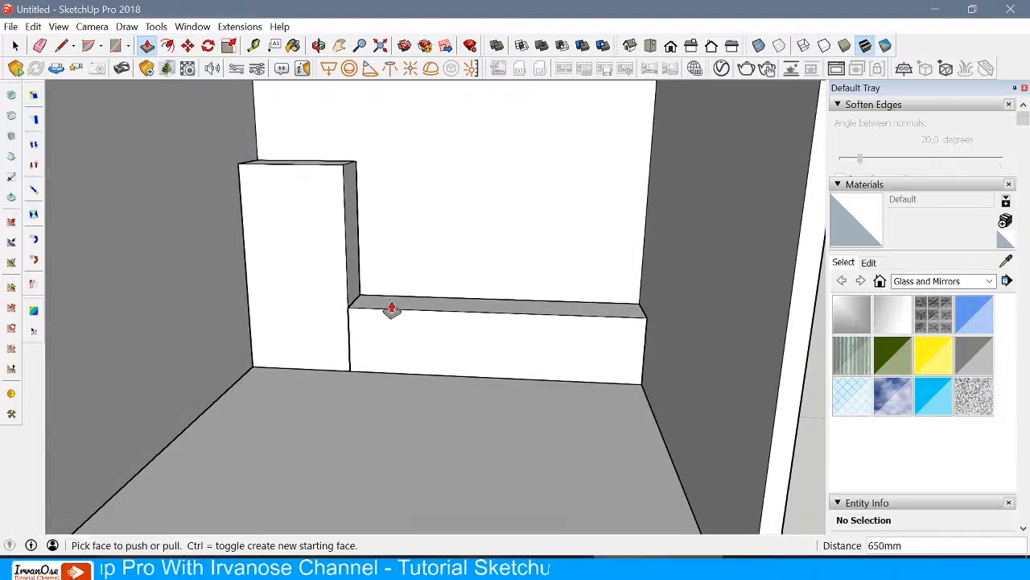
Select the whole low cabinet and make it a group
scroll(392, 310, "up", 3)
key("space")
triple_click(558, 400)
right_click(559, 400)
left_click(612, 208)
Place horizontal and vertical guides on the back wall above the low cabinet to lay out the TV
scroll(419, 370, "down", 5)
scroll(403, 269, "up", 3)
middle_click_drag(315, 264, 325, 318)
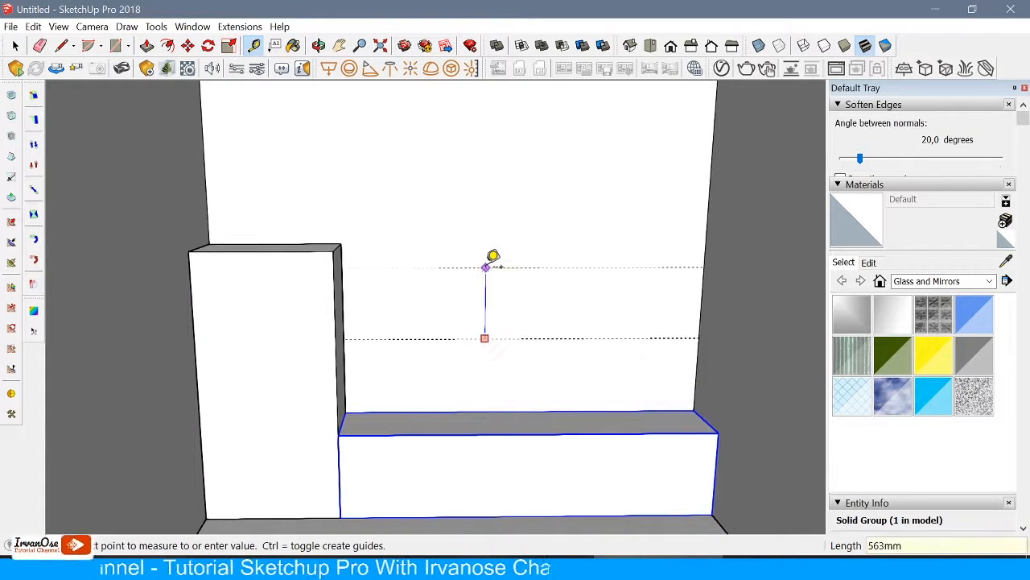
scroll(459, 274, "up", 2)
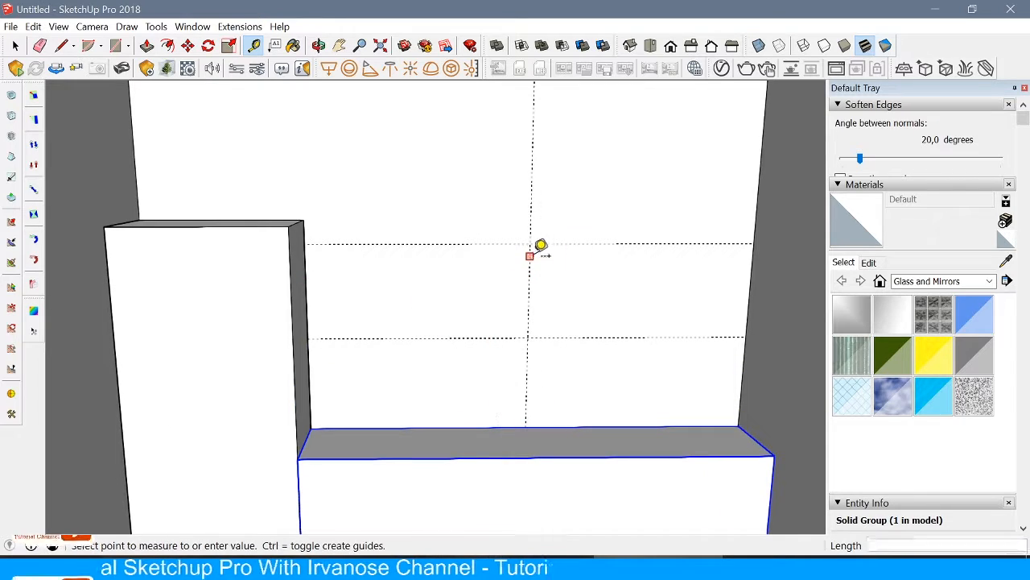
Draw a rectangle between the guides on the back wall and extrude it 20 mm as the TV panel
left_click(116, 45)
left_click(434, 243)
left_click(621, 338)
left_click(147, 45)
left_click(493, 287)
key("Return")
middle_click_drag(507, 311, 418, 354)
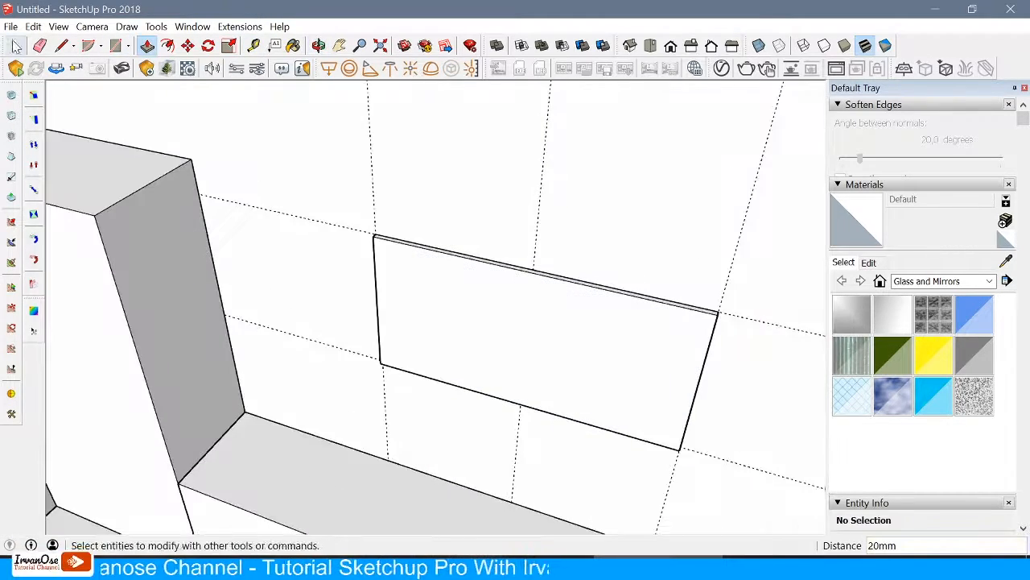
Make the TV panel a group and clear the guides from the back wall
left_click(16, 45)
triple_click(536, 328)
right_click(536, 328)
left_click(576, 157)
left_click(187, 45)
left_click(208, 184)
scroll(167, 205, "down", 4)
middle_click_drag(167, 205, 462, 295)
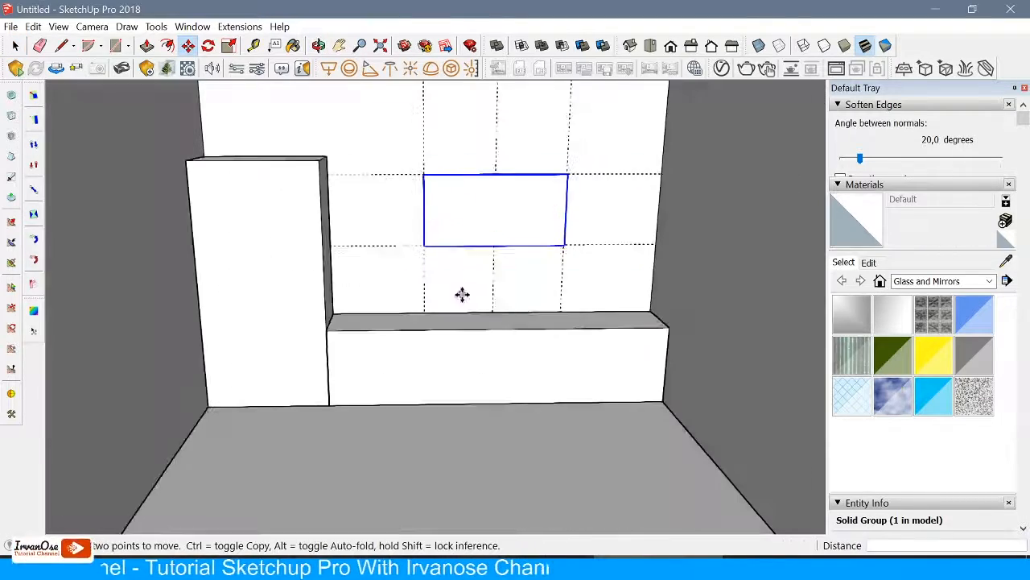
scroll(462, 294, "down", 3)
key("space")
left_click(705, 340)
Open the TV panel group and offset its front face outline 15 mm inward
scroll(706, 340, "down", 2)
scroll(499, 338, "up", 6)
scroll(467, 242, "down", 1)
middle_click_drag(475, 198, 475, 225)
scroll(488, 209, "up", 4)
double_click(488, 209)
left_click(167, 45)
left_click(499, 197)
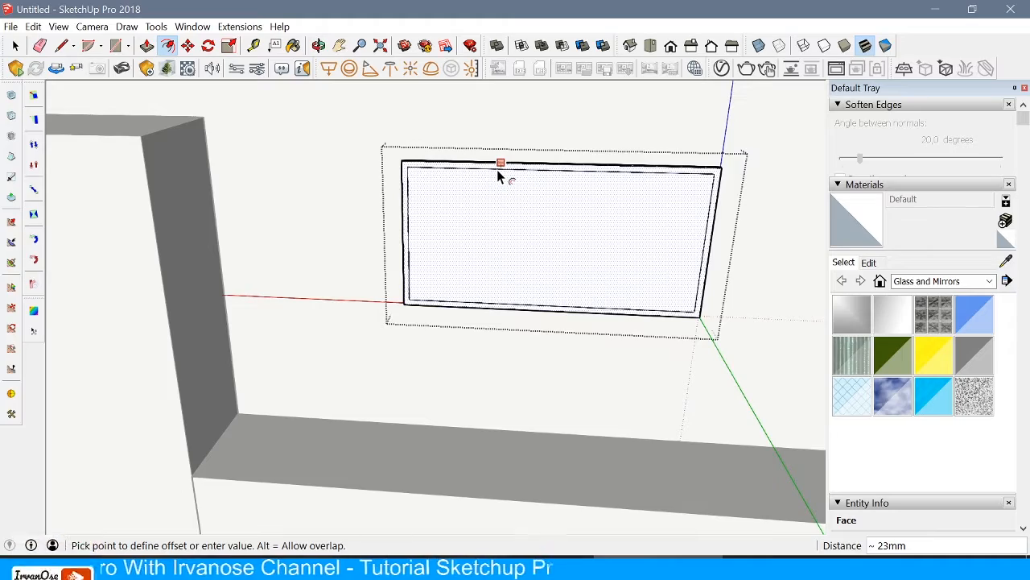
type("15")
key("Return")
Push the TV's inner screen face in by 5 mm
scroll(564, 249, "up", 2)
key("p")
left_click(467, 225)
type("5")
key("Return")
key("space")
Make the TV taller by extruding its top face 150 mm upward
scroll(475, 250, "down", 3)
scroll(465, 250, "up", 4)
double_click(464, 250)
key("p")
middle_click_drag(462, 177, 438, 226)
left_click(354, 180)
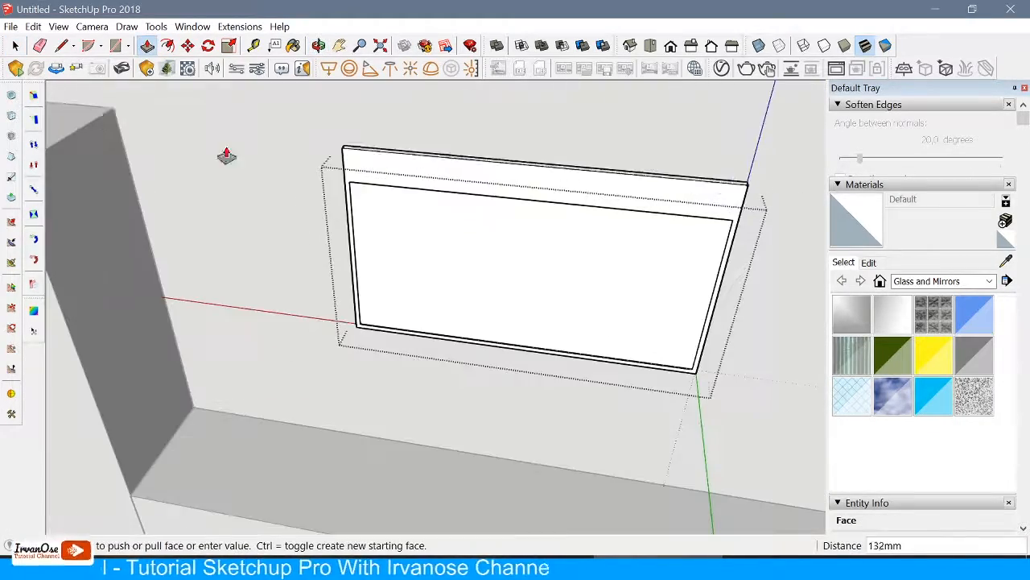
type("150")
key("Return")
Push the upper inner side of the screen recess 150 mm upward to fit the taller TV
middle_click_drag(351, 172, 494, 53)
scroll(475, 97, "up", 3)
left_click(335, 265)
type("150")
key("Return")
scroll(434, 247, "down", 6)
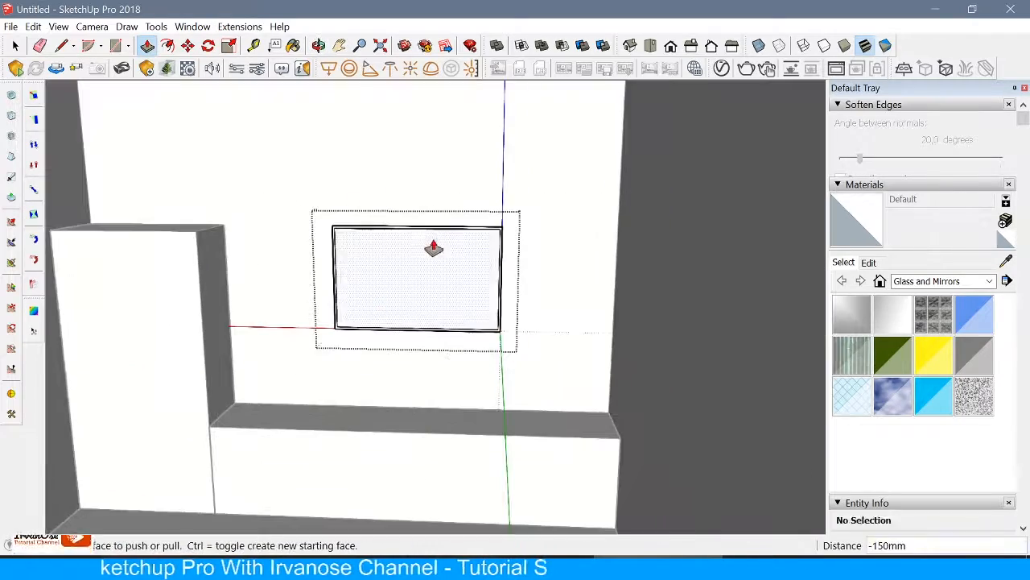
Close the TV group and draw a small rectangle on top of the low cabinet near the tall cabinet
key("space")
left_click(389, 173)
scroll(389, 173, "down", 4)
scroll(338, 258, "up", 5)
middle_click_drag(354, 339, 402, 402)
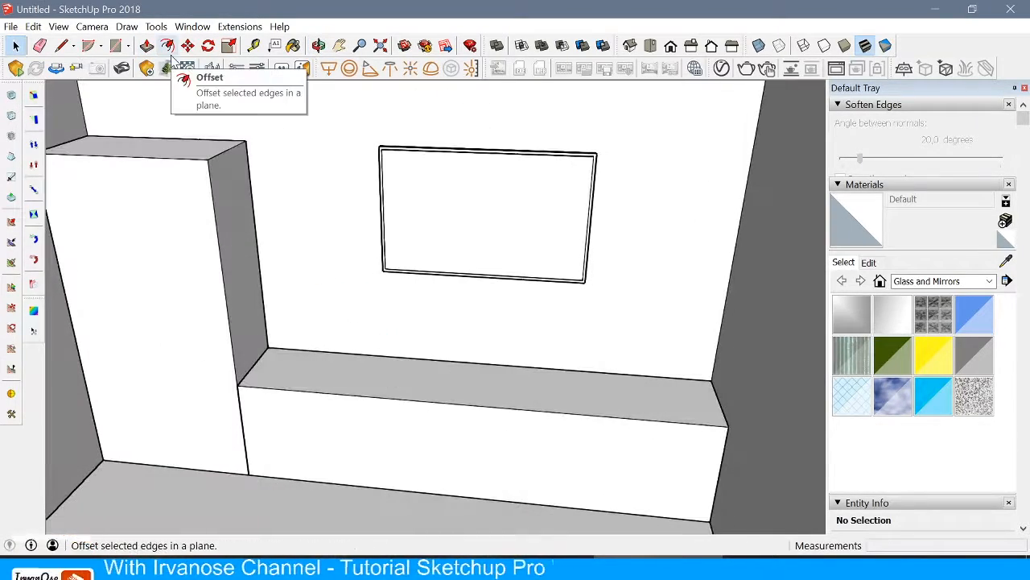
left_click(115, 45)
scroll(301, 386, "up", 5)
left_click(281, 338)
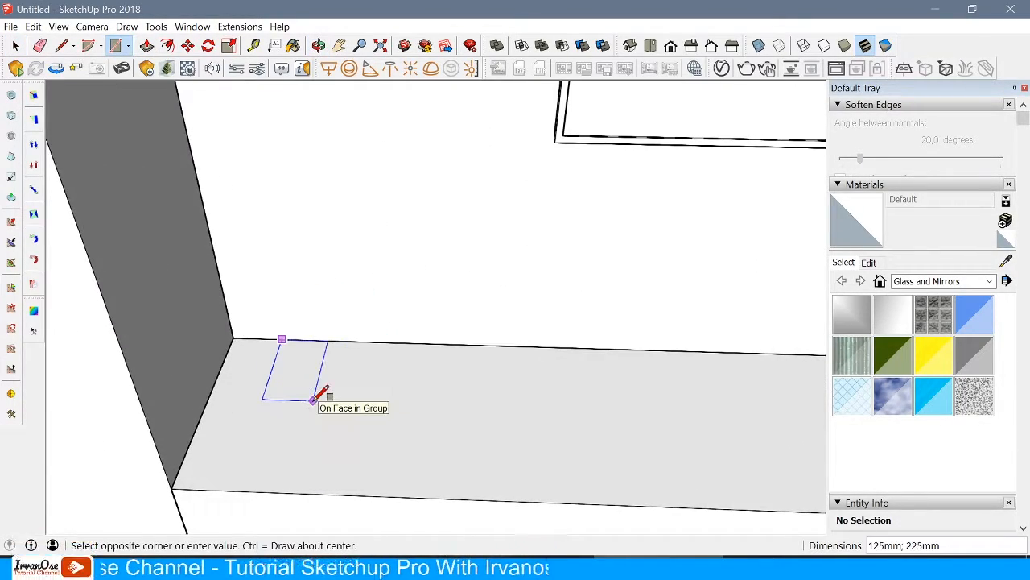
left_click(322, 356)
Extrude the small rectangle upward into a tall, narrow speaker column
scroll(321, 241, "down", 4)
middle_click_drag(321, 242, 314, 114)
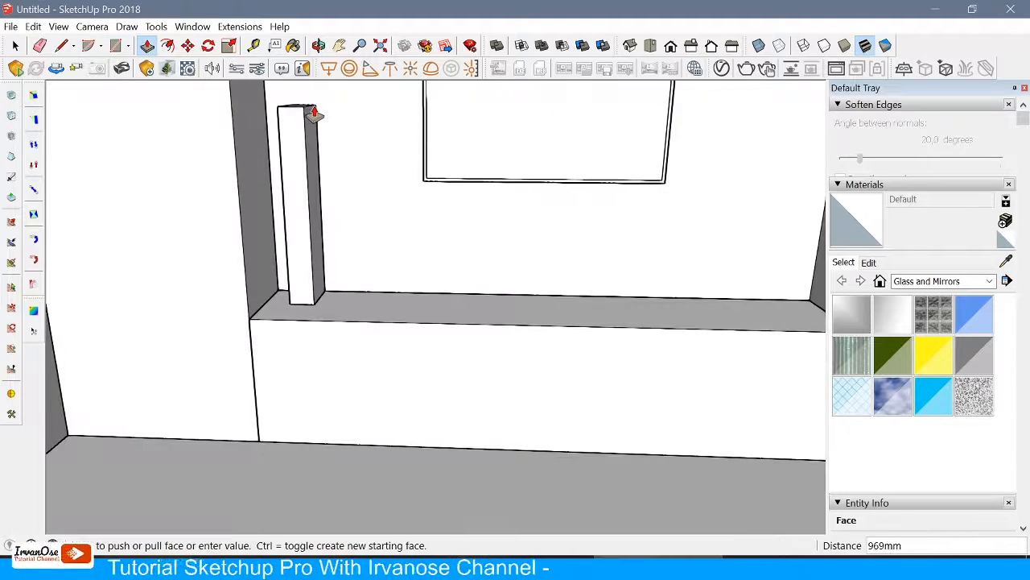
key("Return")
scroll(292, 156, "up", 3)
key("space")
Round the column's upper front edge by drawing an arc on its side and cutting away the corner
middle_click_drag(438, 233, 359, 248)
scroll(341, 173, "up", 2)
double_click(339, 168)
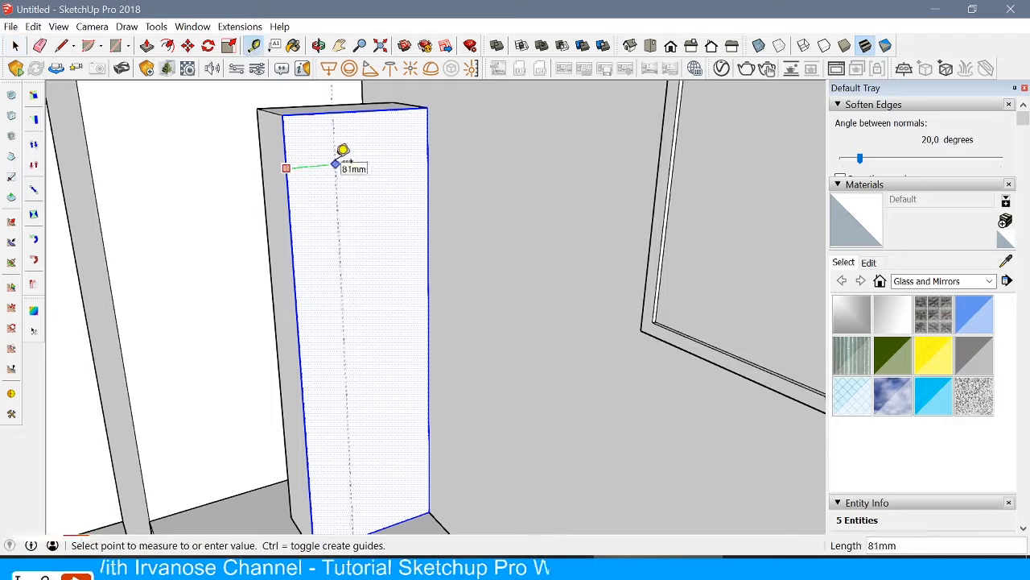
left_click(287, 186)
key("p")
middle_click_drag(419, 165, 409, 184)
scroll(356, 237, "up", 3)
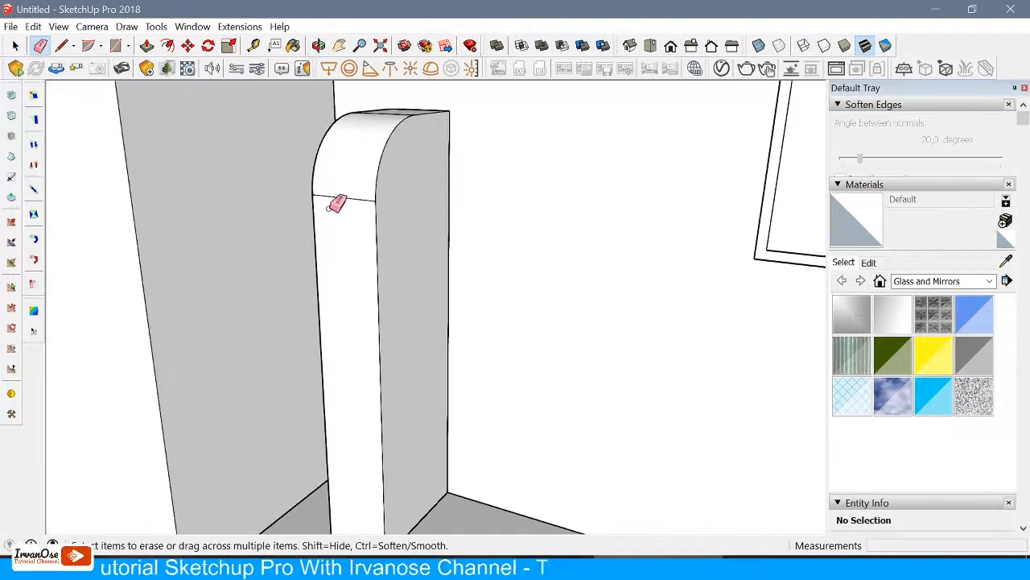
Place guides on the column's front face, including one 100 mm below the rounded top and vertical ones across its width
left_click(146, 46)
type("10")
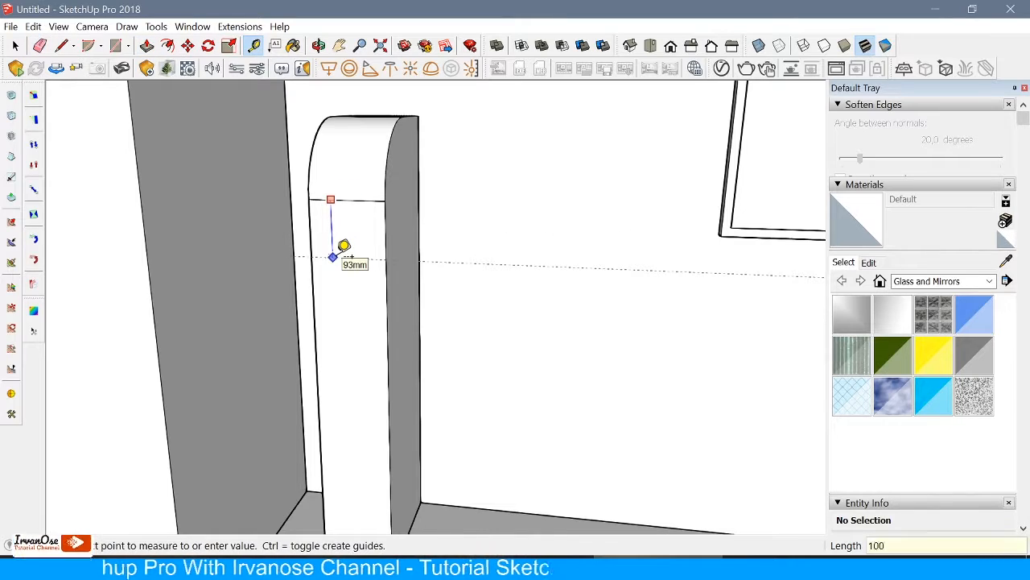
type("0")
key("Return")
middle_click_drag(333, 257, 355, 233)
scroll(355, 234, "up", 2)
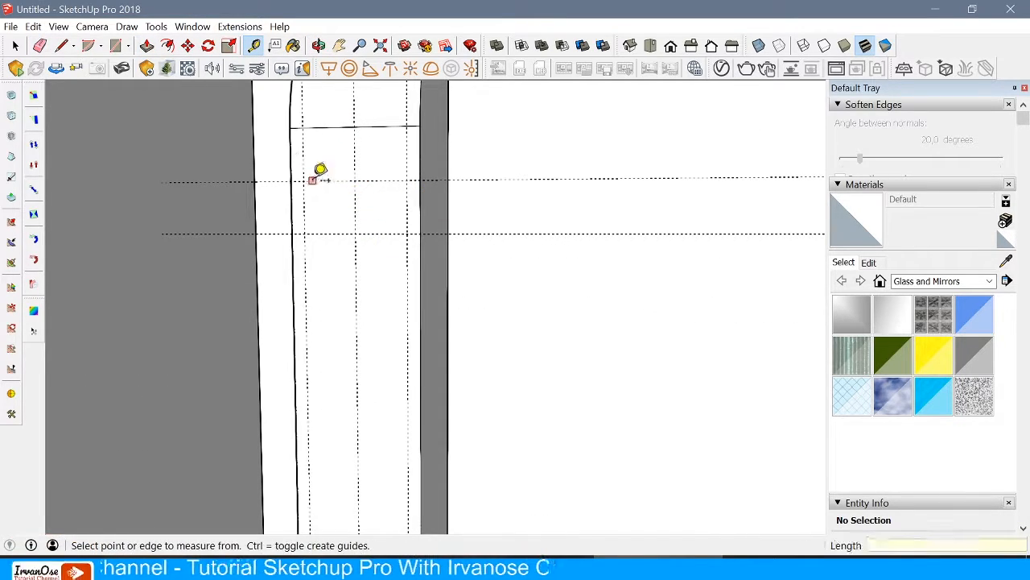
left_click(355, 182)
Draw two concentric circles at the guide intersection on the column's front, the inner one with radius 10 mm
key("p")
scroll(362, 227, "up", 3)
left_click(363, 237)
left_click(116, 49)
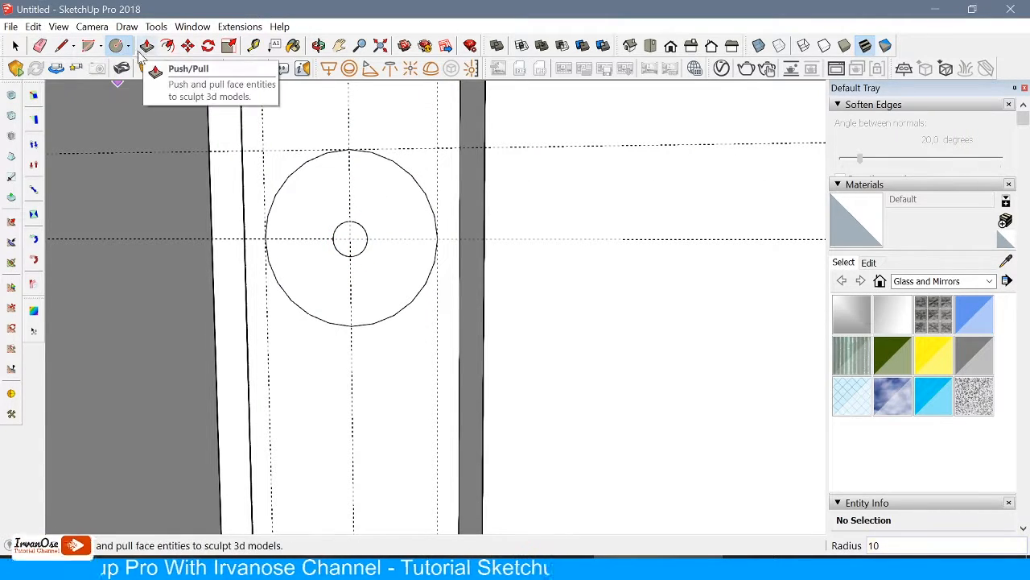
Offset the outer circle slightly inward and push the face around the small circle into the column
left_click(167, 46)
scroll(302, 188, "up", 2)
left_click(300, 172)
key("p")
left_click(363, 206)
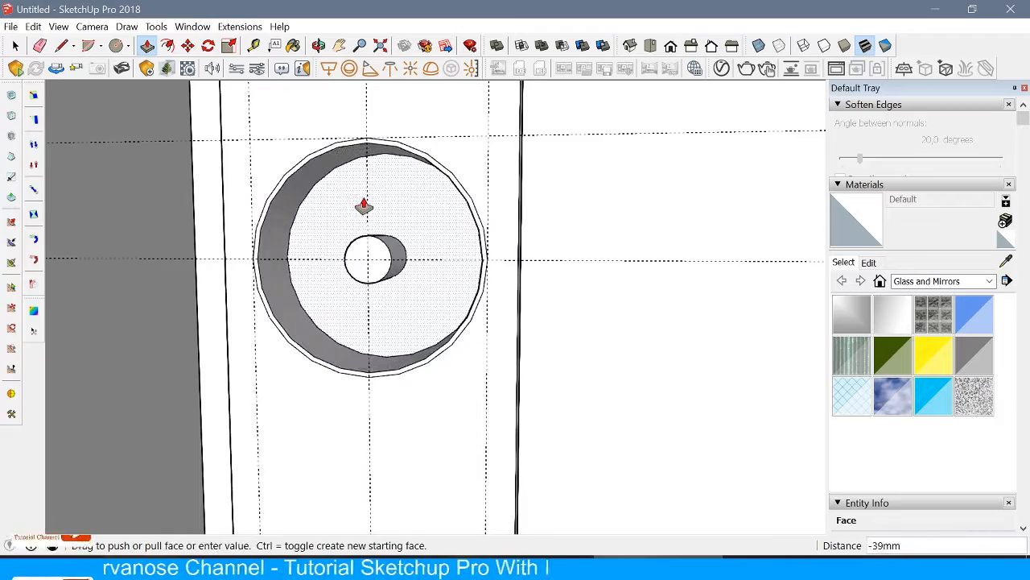
scroll(364, 278, "up", 2)
left_click(405, 238)
Try to draw a line inside the round recess between its outer rim and the central hub
middle_click_drag(405, 239, 310, 242)
left_click(188, 46)
scroll(375, 108, "up", 3)
scroll(366, 233, "down", 2)
left_click(62, 46)
middle_click_drag(379, 305, 389, 352)
left_click(388, 278)
scroll(432, 315, "up", 3)
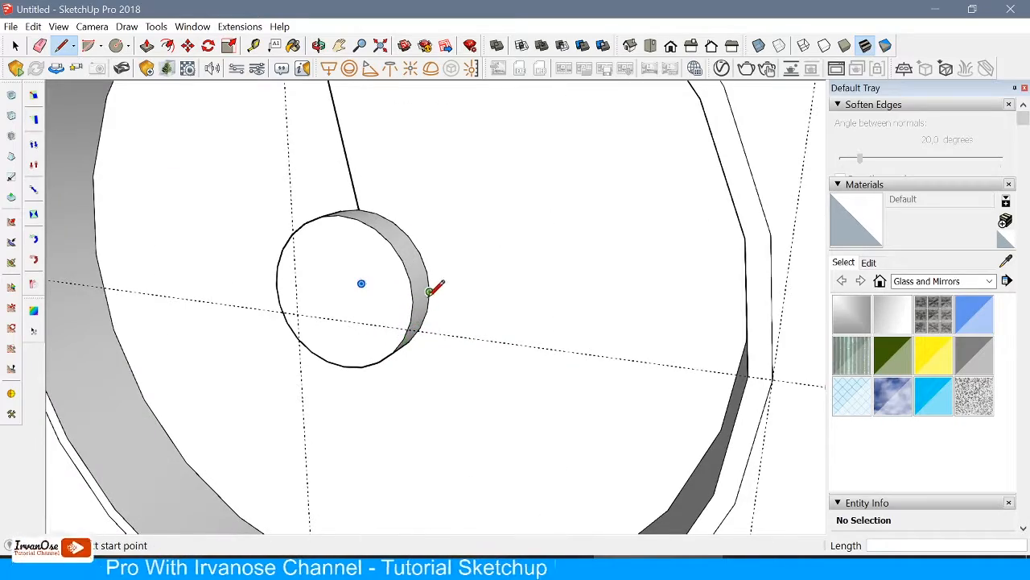
Try to draw lines from the guide intersection across the hub's centre and edge out to the recess rim
middle_click_drag(429, 291, 290, 301)
left_click(404, 289)
scroll(471, 277, "up", 1)
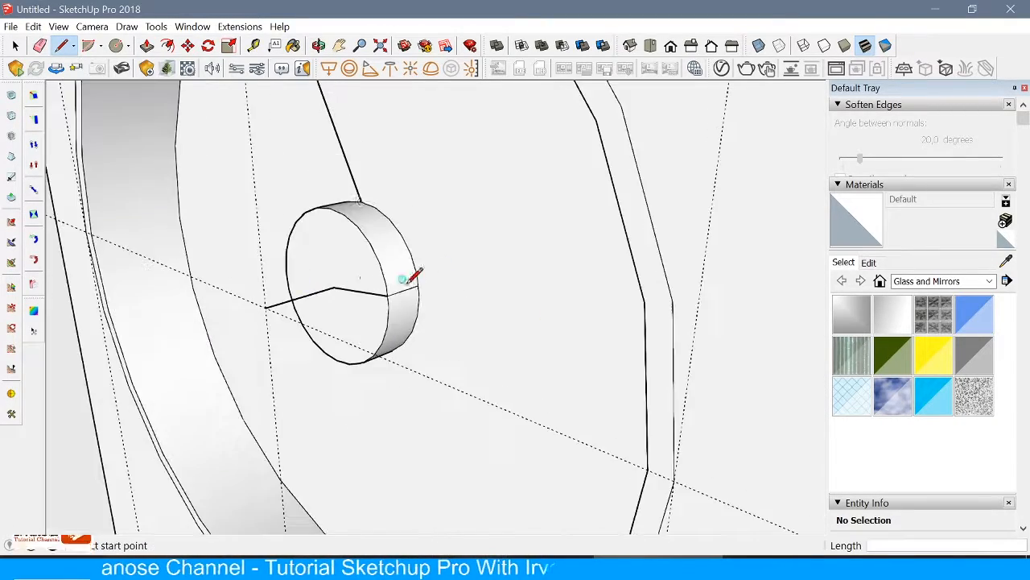
scroll(397, 287, "down", 3)
middle_click_drag(397, 287, 515, 297)
left_click(433, 294)
left_click(633, 318)
Erase the trial lines on the hub and inside the round recess
scroll(435, 270, "down", 4)
middle_click_drag(435, 269, 386, 265)
left_click(399, 196)
scroll(438, 283, "up", 5)
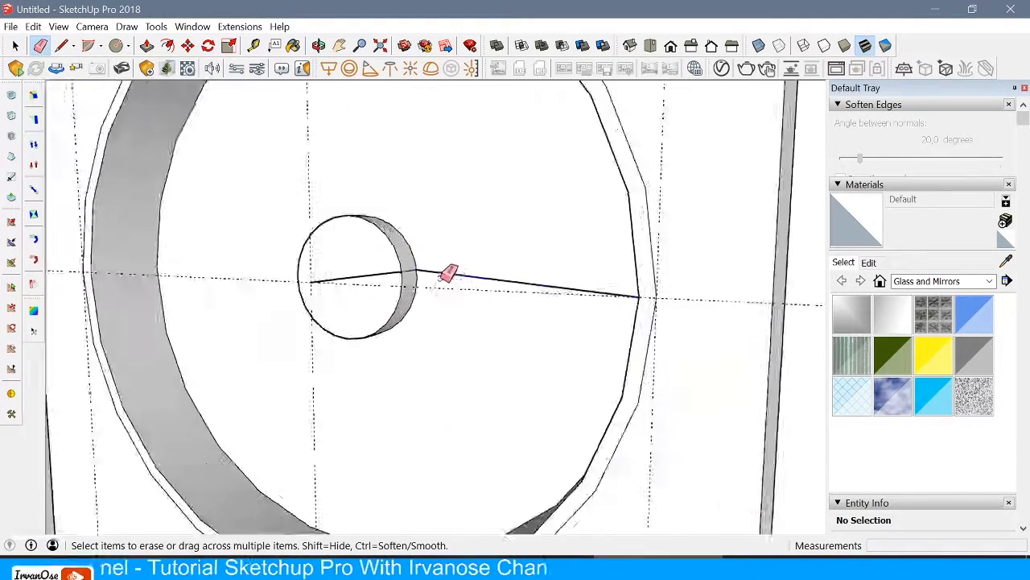
left_click_drag(446, 276, 399, 274)
scroll(435, 281, "down", 4)
left_click(396, 253)
mouse_move(378, 242)
middle_mouse_down()
mouse_move(414, 262)
mouse_move(405, 203)
mouse_move(354, 234)
middle_mouse_up()
scroll(417, 243, "down", 2)
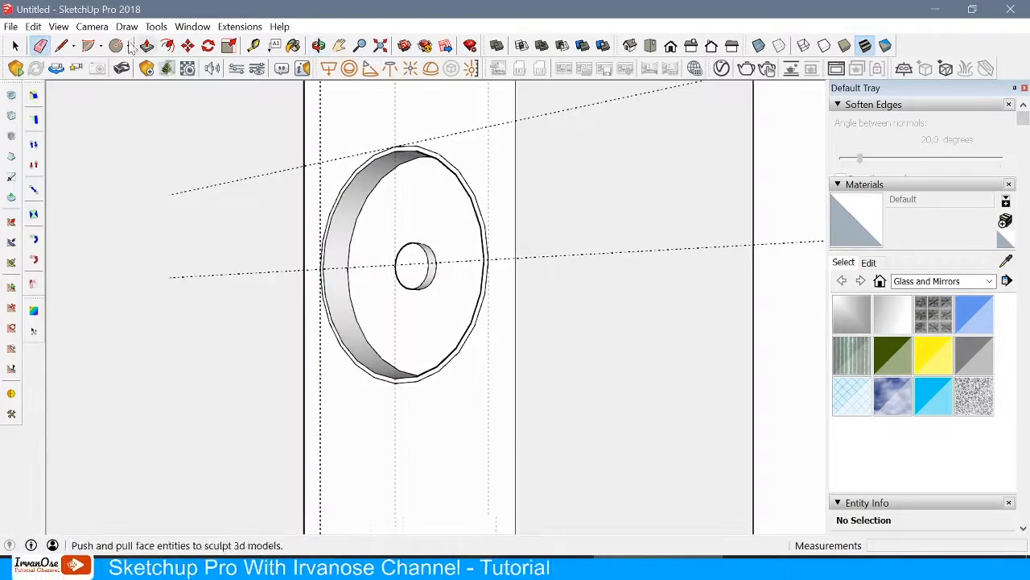
Draw a closed triangular profile inside the round recess between the central hub's edge and the outer rim
left_click(61, 45)
scroll(422, 237, "up", 3)
middle_click_drag(421, 251, 459, 294)
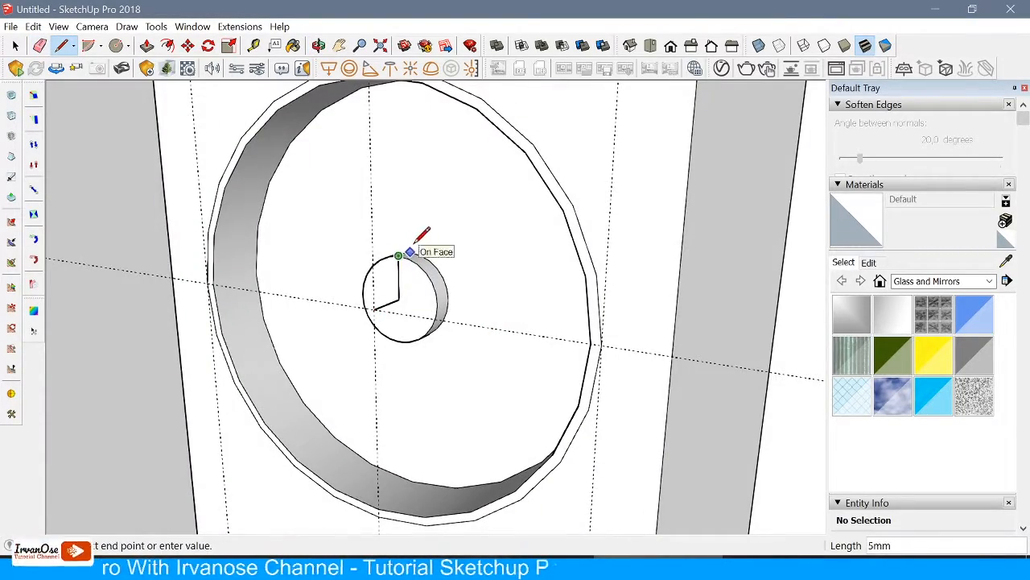
left_click(410, 252)
scroll(410, 245, "down", 2)
scroll(398, 161, "up", 3)
middle_click_drag(408, 212, 395, 110)
left_click(421, 147)
mouse_move(421, 161)
middle_mouse_down()
mouse_move(430, 292)
mouse_move(406, 265)
mouse_move(418, 359)
mouse_move(363, 378)
middle_mouse_up()
scroll(430, 293, "up", 3)
left_click(415, 325)
scroll(415, 324, "down", 3)
left_click(395, 143)
Sweep the triangular profile around the recess with Follow Me to form the speaker's cone
left_click(156, 26)
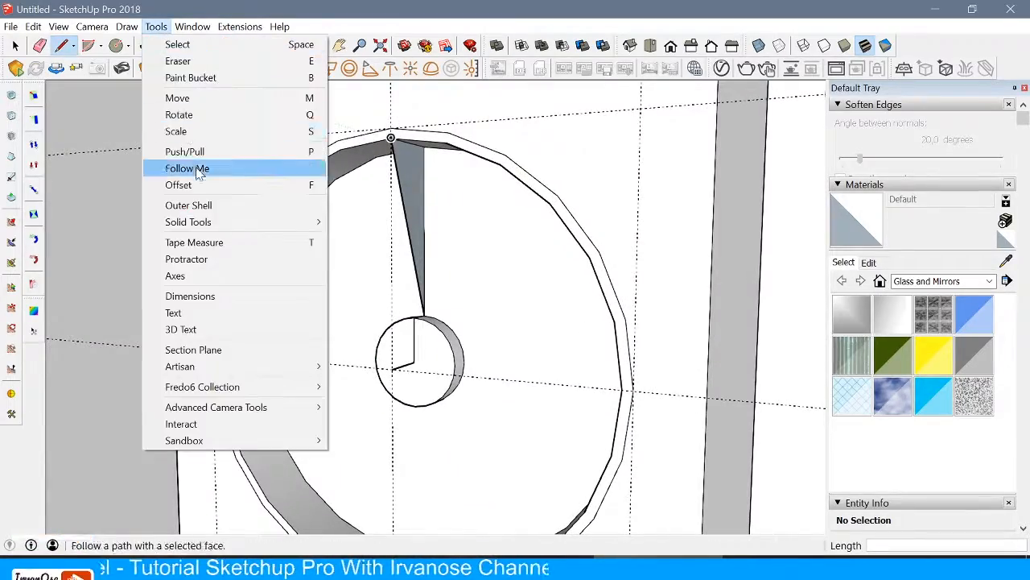
left_click(197, 168)
left_click(411, 209)
left_click(412, 317)
Extrude the thin rim ring around the speaker cone by 2 mm
middle_click_drag(412, 317, 418, 266)
scroll(419, 265, "up", 3)
key("p")
left_click(426, 179)
key("c")
scroll(379, 161, "up", 5)
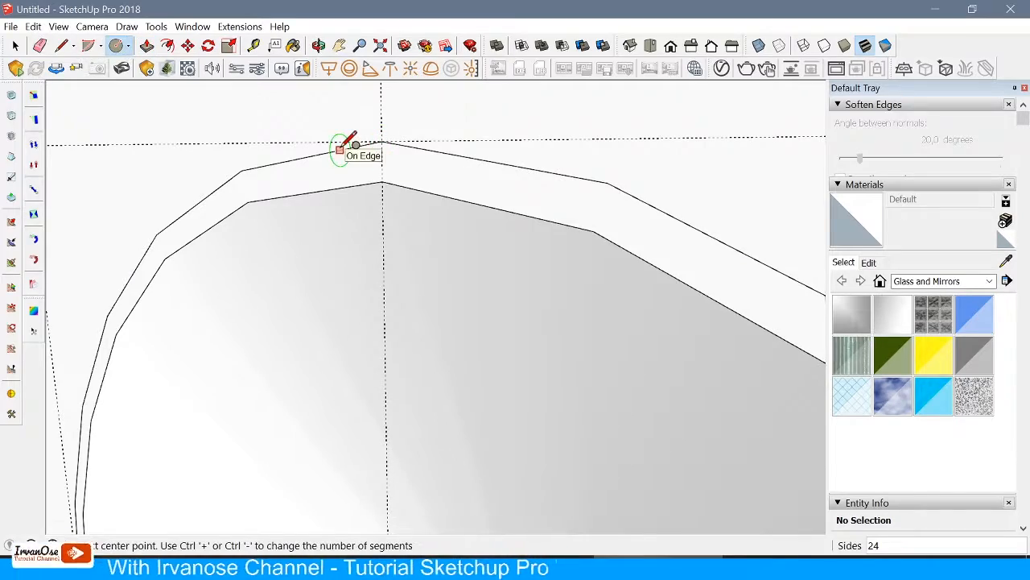
key("p")
left_click(362, 184)
scroll(446, 200, "down", 4)
type("2")
key("Return")
Erase the leftover lines on the speaker cone and delete the construction guides around it
mouse_move(446, 200)
middle_mouse_down()
mouse_move(566, 94)
mouse_move(435, 161)
middle_mouse_up()
key("e")
scroll(402, 267, "up", 5)
left_click(406, 264)
left_click(394, 282)
mouse_move(394, 282)
middle_mouse_down()
mouse_move(460, 246)
mouse_move(387, 226)
mouse_move(472, 182)
middle_mouse_up()
scroll(387, 226, "down", 7)
key("space")
scroll(472, 182, "down", 10)
left_click_drag(475, 265, 407, 336)
key("Delete")
Copy the whole round speaker driver straight down the column's front face
scroll(667, 330, "up", 8)
left_click_drag(541, 87, 678, 241)
middle_click_drag(678, 241, 725, 242)
left_click(188, 45)
scroll(621, 202, "up", 6)
middle_click_drag(619, 249, 605, 153)
scroll(588, 228, "down", 3)
scroll(604, 153, "up", 4)
key("ctrl")
left_click(498, 233)
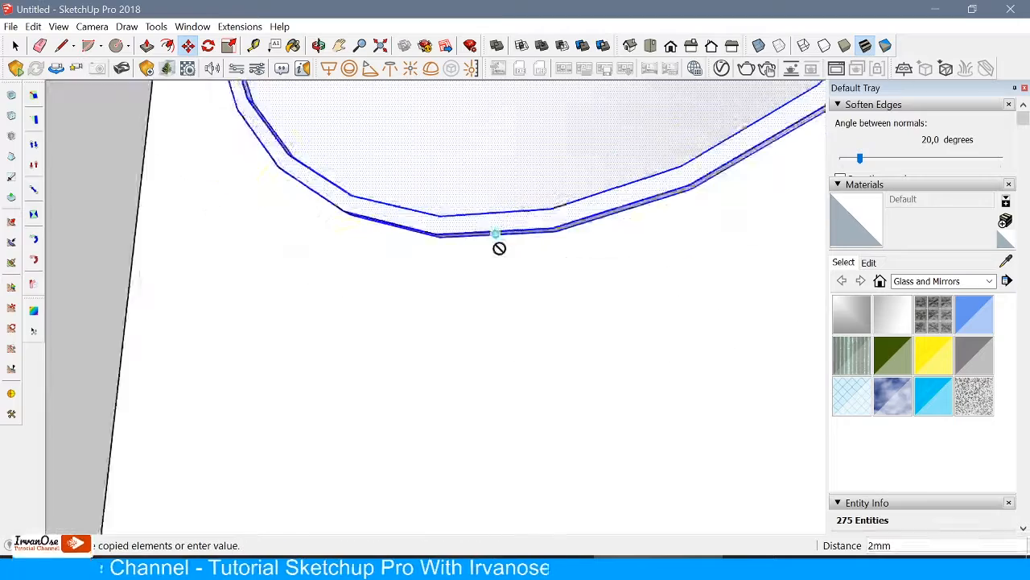
scroll(499, 249, "down", 5)
left_click(511, 480)
scroll(477, 402, "up", 3)
left_click(228, 46)
left_click_drag(668, 247, 632, 295)
scroll(563, 324, "down", 5)
scroll(519, 264, "up", 2)
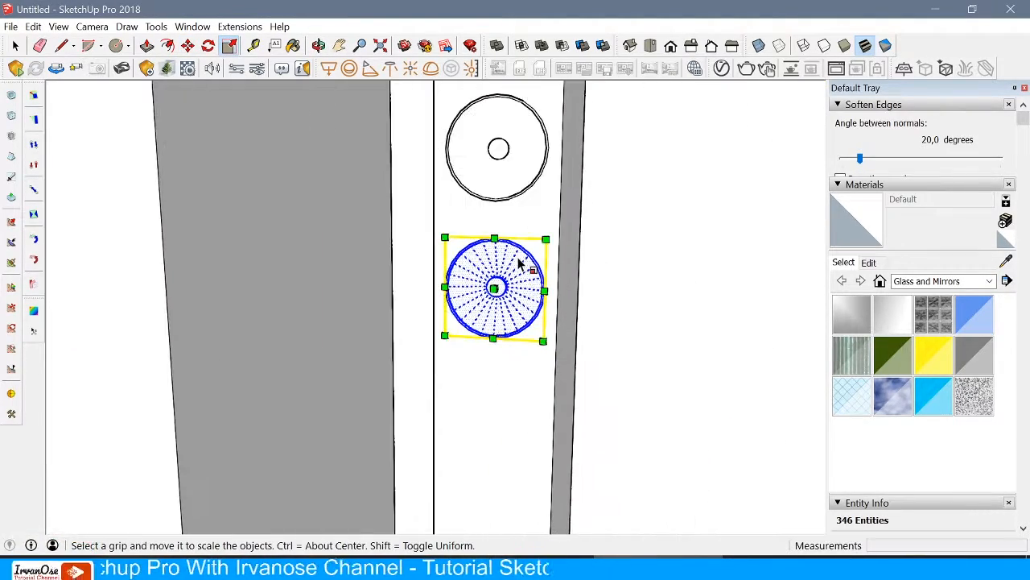
left_click(711, 244)
key("Escape")
Copy the speaker driver 180 mm further down the column to make a third one
middle_click_drag(443, 257, 499, 165)
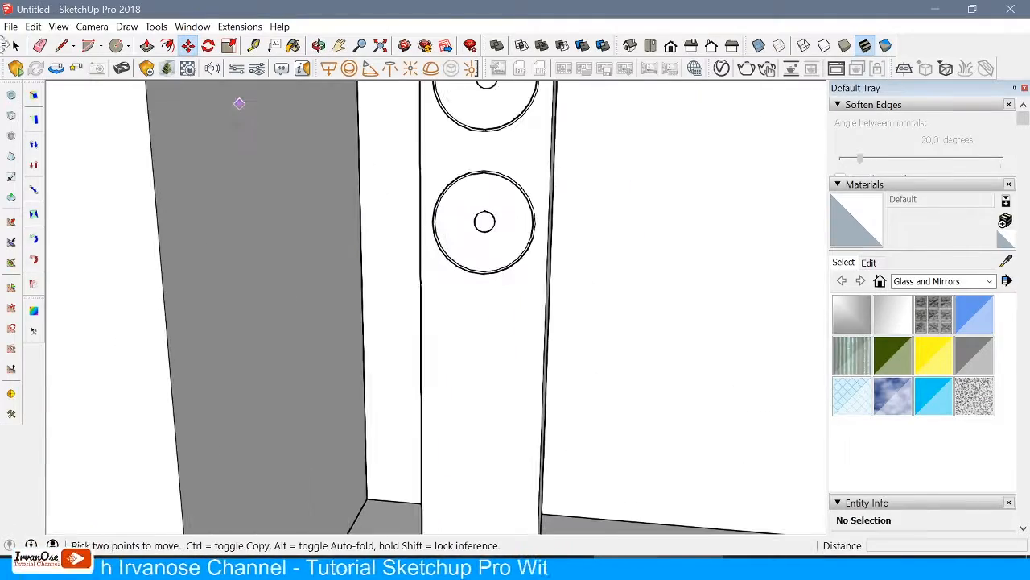
key("Escape")
scroll(478, 322, "down", 2)
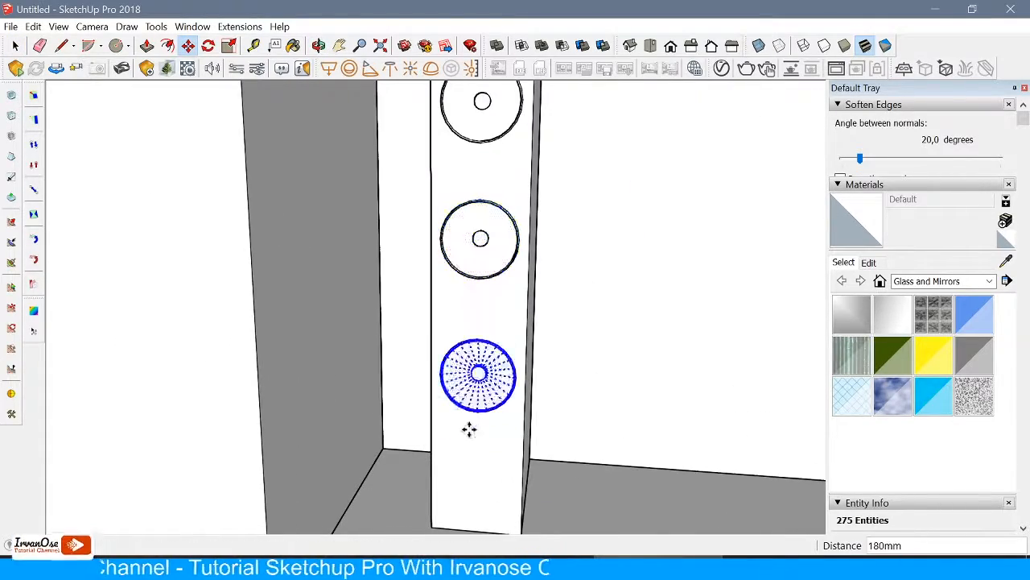
scroll(469, 429, "down", 3)
middle_click_drag(470, 429, 527, 92)
key("l")
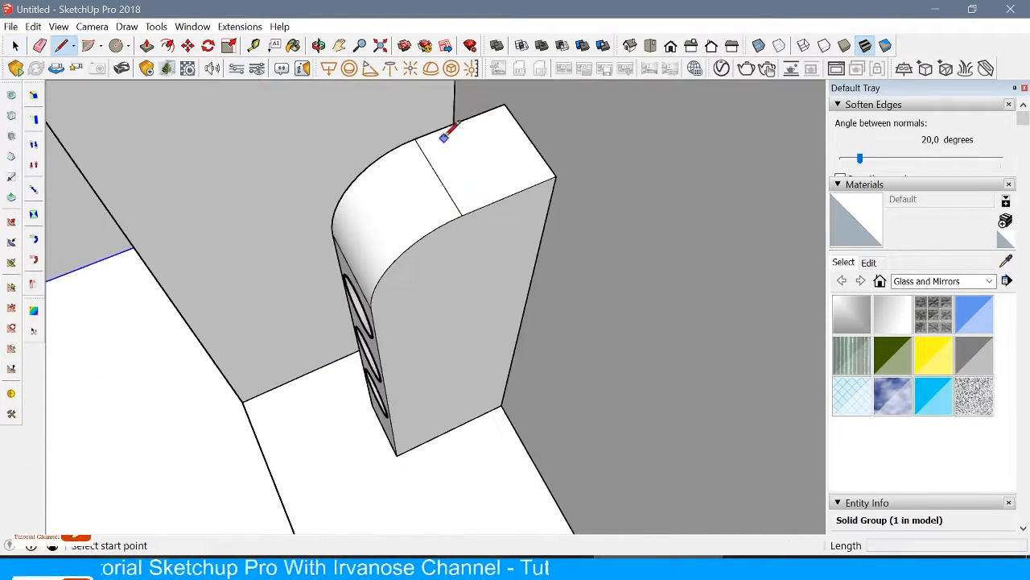
left_click_drag(537, 175, 501, 403)
middle_click_drag(501, 402, 439, 121)
scroll(492, 186, "down", 3)
key("space")
scroll(442, 241, "up", 5)
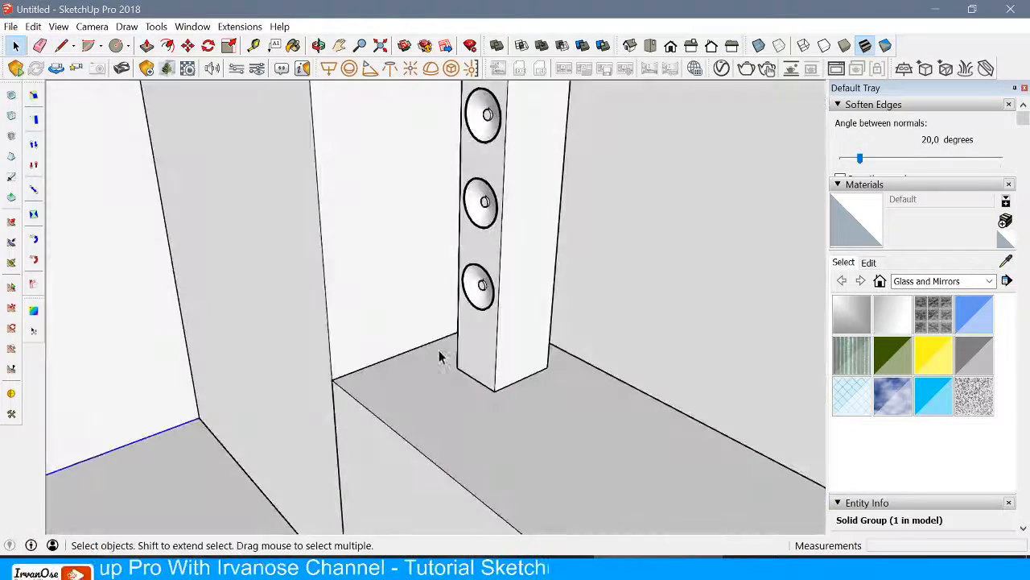
Cut away the band between two guides near the column's foot, leaving a separate base slab, and erase the leftover edge
middle_click_drag(440, 357, 379, 214)
scroll(423, 426, "up", 1)
left_click(423, 426)
left_click(432, 382)
scroll(419, 426, "up", 3)
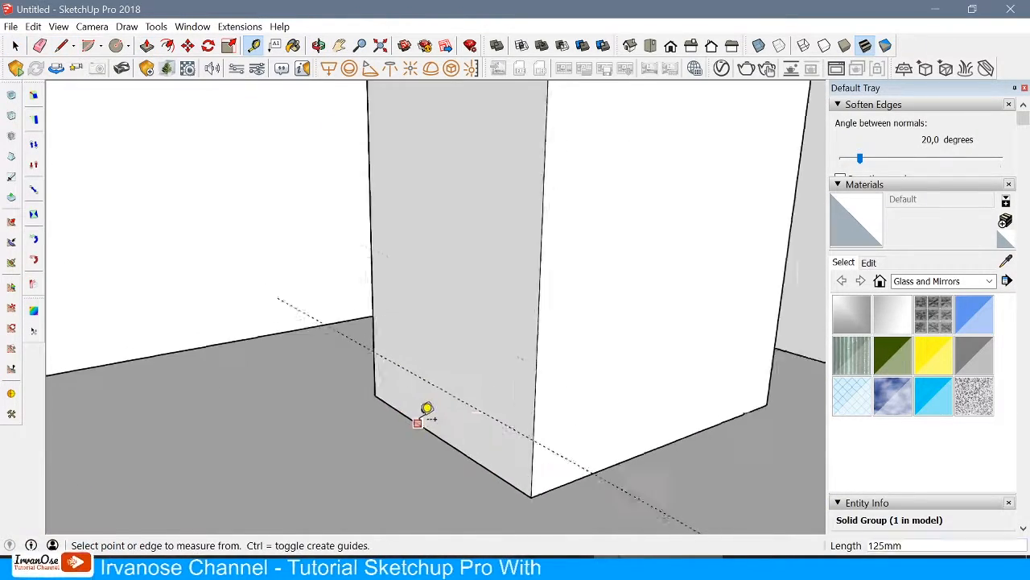
left_click(424, 374)
scroll(458, 249, "down", 2)
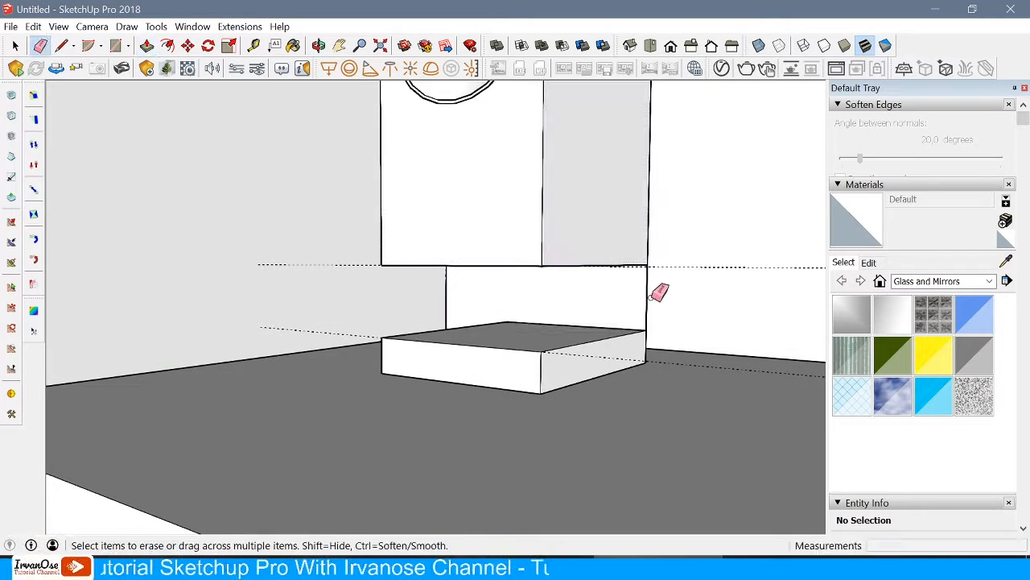
left_click(648, 297)
scroll(573, 248, "down", 1)
Place guides on the column's side face and draw a quarter arc at its lower front corner
middle_click_drag(573, 248, 412, 318)
left_click(253, 45)
scroll(541, 205, "up", 1)
left_click(542, 206)
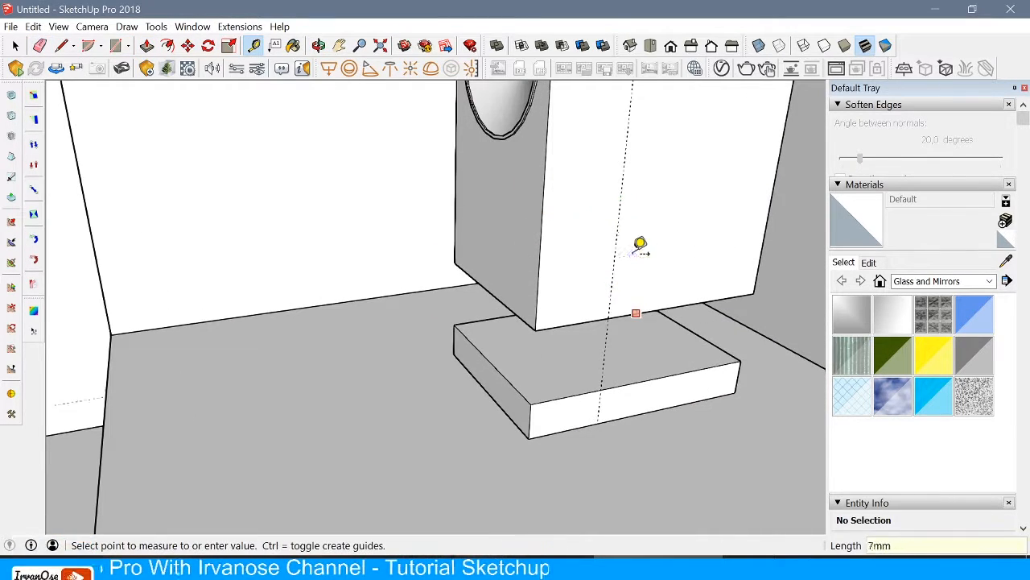
left_click(643, 237)
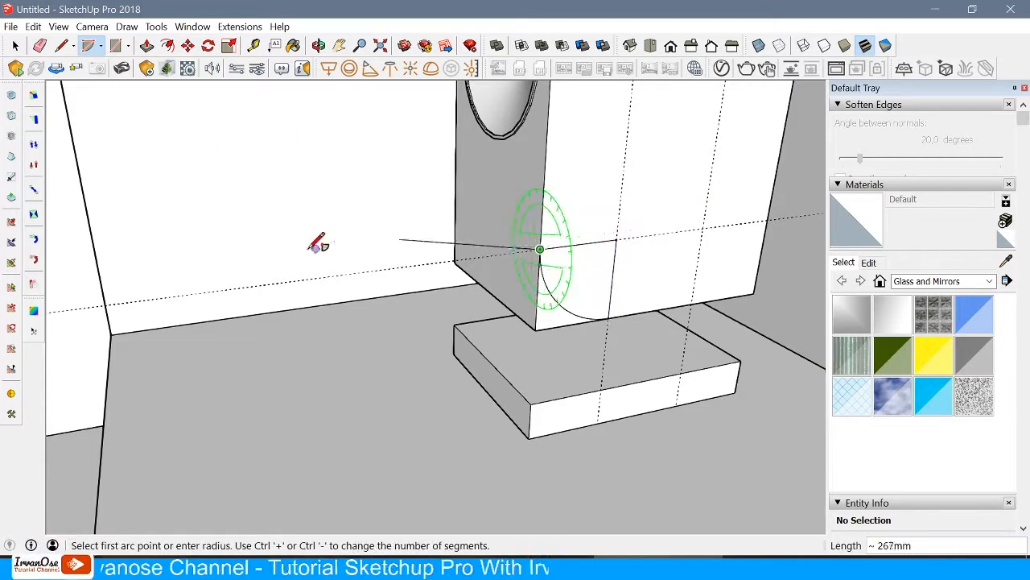
Push away the waste outside the arcs to round the column's lower corners and erase the guides
left_click(146, 45)
left_click(552, 314)
left_click(456, 240)
middle_click_drag(511, 287, 516, 251)
key("e")
left_click_drag(588, 211, 709, 234)
Place crossing guides through the middle of the base slab's top and start a circle at their intersection
mouse_move(418, 241)
middle_mouse_down()
mouse_move(386, 289)
mouse_move(398, 269)
middle_mouse_up()
scroll(483, 350, "up", 2)
key("t")
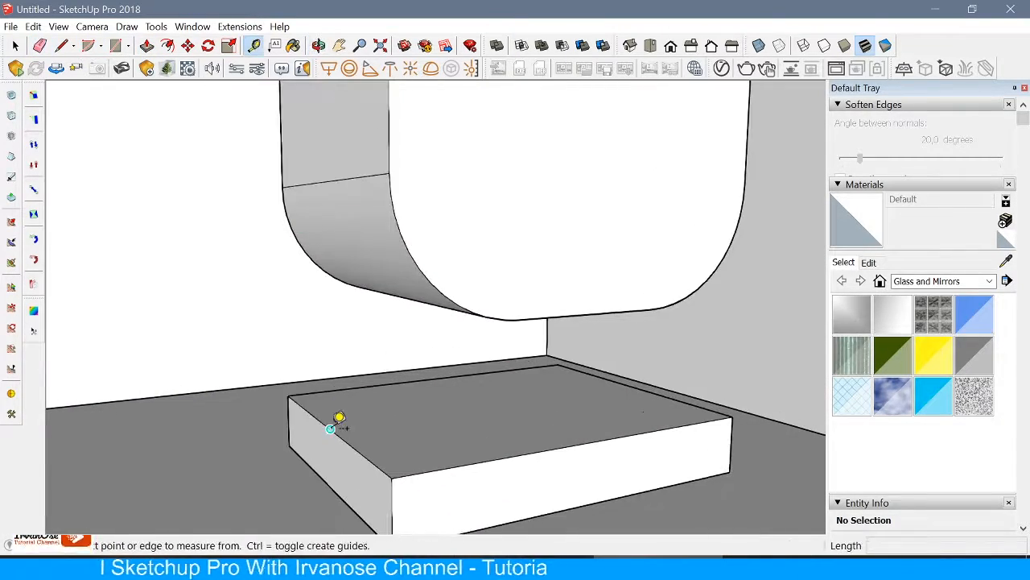
left_click(330, 429)
middle_click_drag(338, 414, 269, 407)
left_click(128, 46)
left_click(141, 106)
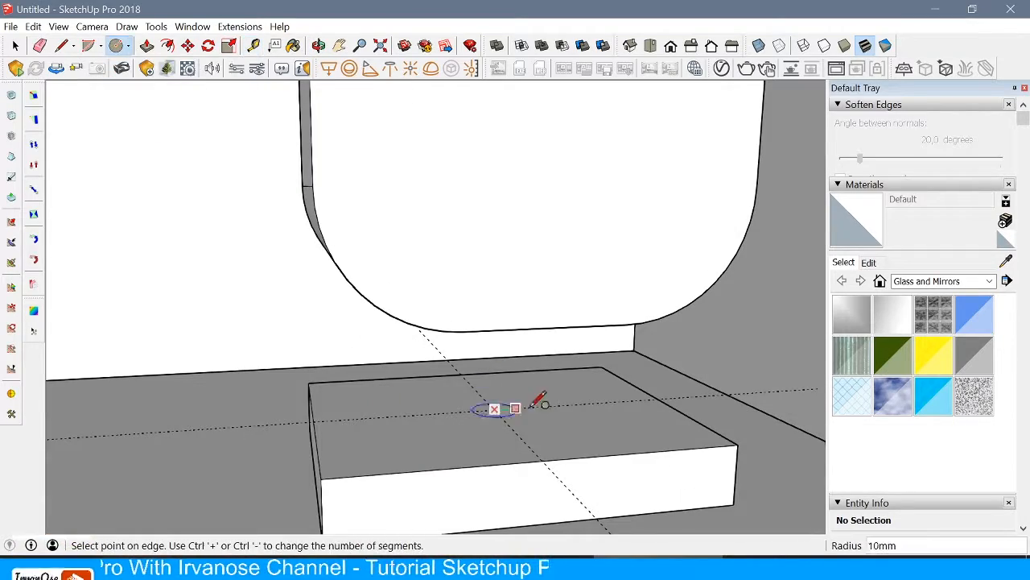
Extrude the circle up to the column's underside as a round stem and clear the guides
left_click(466, 330)
middle_click_drag(465, 330, 604, 290)
left_click(458, 393)
left_click(458, 419)
middle_click_drag(499, 386, 515, 362)
scroll(483, 347, "up", 3)
left_click(246, 404)
Draw a quarter-round arc profile at the base slab's front corner, from its top corner outward to the bottom level
scroll(403, 314, "down", 3)
mouse_move(403, 315)
middle_mouse_down()
mouse_move(185, 333)
mouse_move(185, 345)
middle_mouse_up()
left_click(88, 46)
scroll(360, 400, "up", 3)
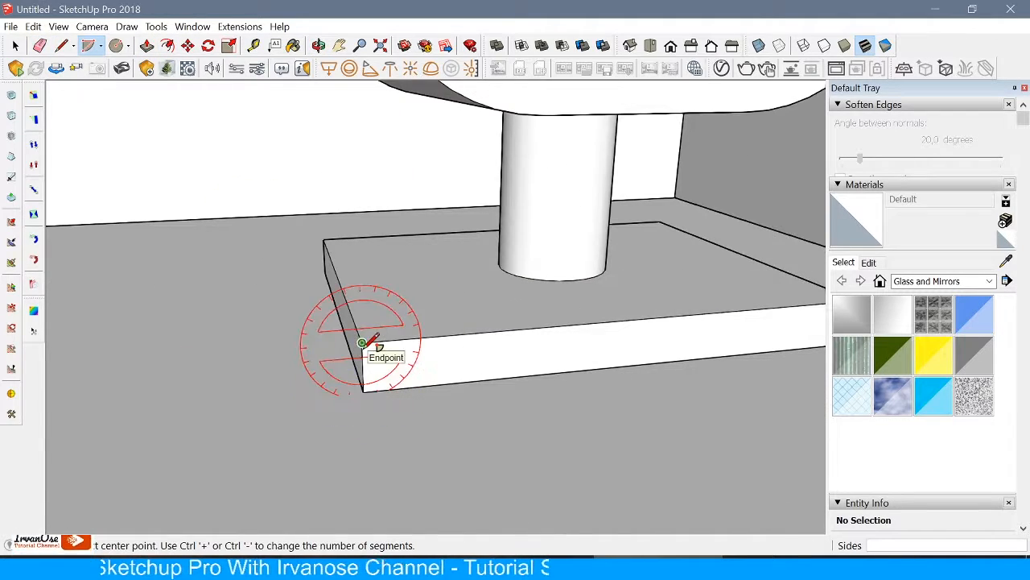
left_click(333, 394)
middle_click_drag(333, 395, 451, 439)
middle_click_drag(213, 122, 237, 112)
scroll(451, 406, "up", 1)
key("space")
double_click(440, 393)
scroll(435, 371, "up", 1)
left_click(187, 46)
left_click(467, 333)
key("Escape")
left_click(410, 344)
key("space")
left_click(410, 403)
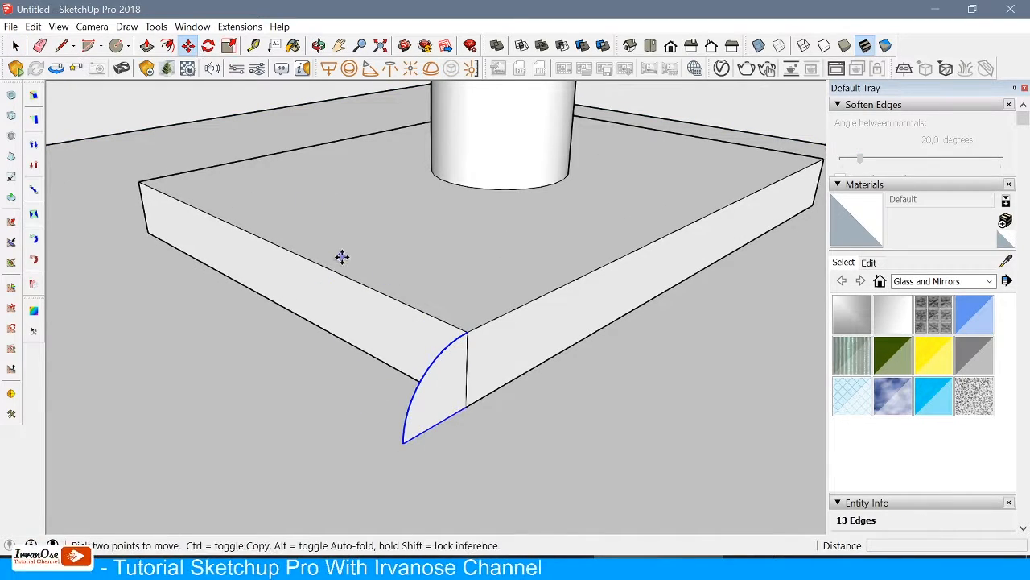
key("ctrl+t")
Sweep the quarter-round profile around the base slab's perimeter with Follow Me
left_click(157, 27)
left_click(183, 167)
middle_click_drag(354, 346, 656, 402)
left_click(665, 406)
scroll(185, 370, "down", 2)
middle_click_drag(186, 387, 241, 378)
middle_click_drag(310, 362, 129, 387)
scroll(740, 191, "down", 3)
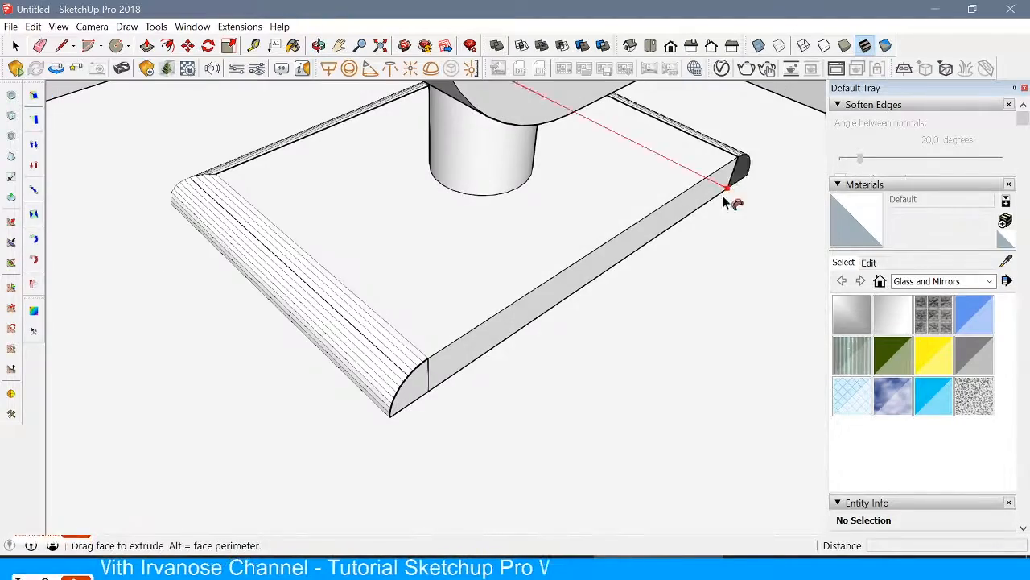
left_click(518, 386)
scroll(518, 368, "down", 3)
Select the complete speaker column with its stem and base and make it a group
left_click(14, 46)
scroll(515, 386, "down", 4)
middle_click_drag(483, 290, 515, 306)
triple_click(515, 229)
right_click(531, 216)
left_click(602, 349)
Copy the speaker group to stand directly beside the original on the low cabinet
middle_click_drag(563, 354, 522, 279)
key("m")
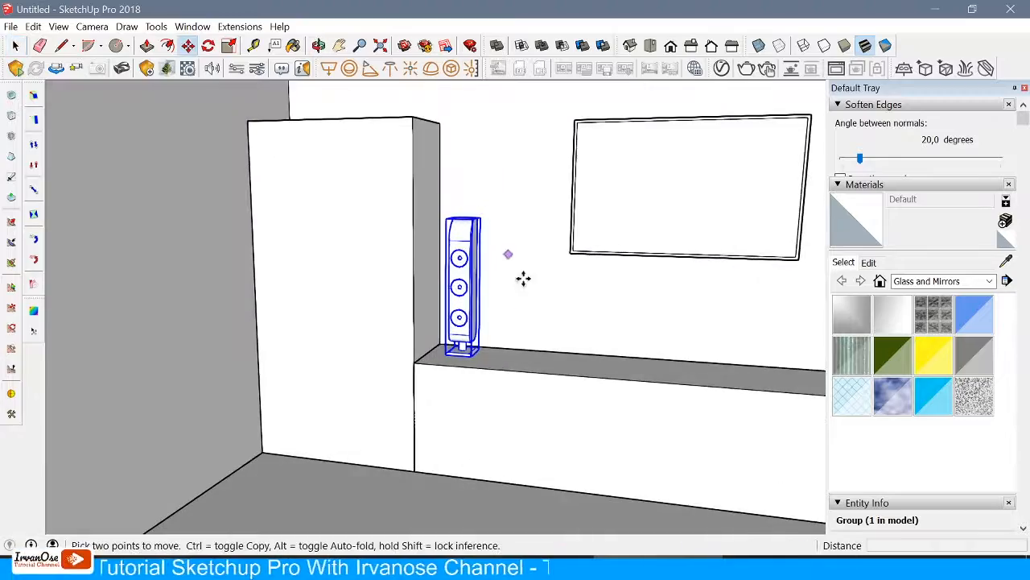
scroll(462, 352, "up", 4)
left_click(391, 382)
key("ctrl")
left_click(494, 391)
middle_click_drag(411, 361, 425, 404)
Select both speaker groups and copy the pair to the opposite end of the low cabinet
key("space")
left_click(414, 338, "shift")
key("m")
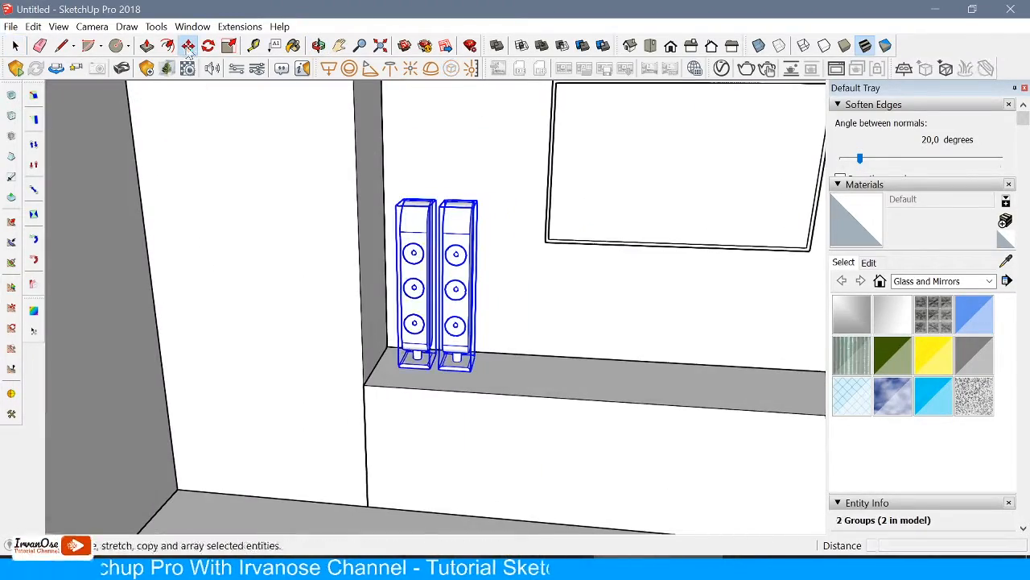
left_click(428, 378)
key("ctrl")
scroll(611, 390, "down", 2)
left_click(678, 396)
scroll(487, 240, "down", 3)
Add vertical guides on the low cabinet's front 400 mm from its left end, at its midpoint and 600 mm right of the midpoint
middle_click_drag(538, 225, 485, 330)
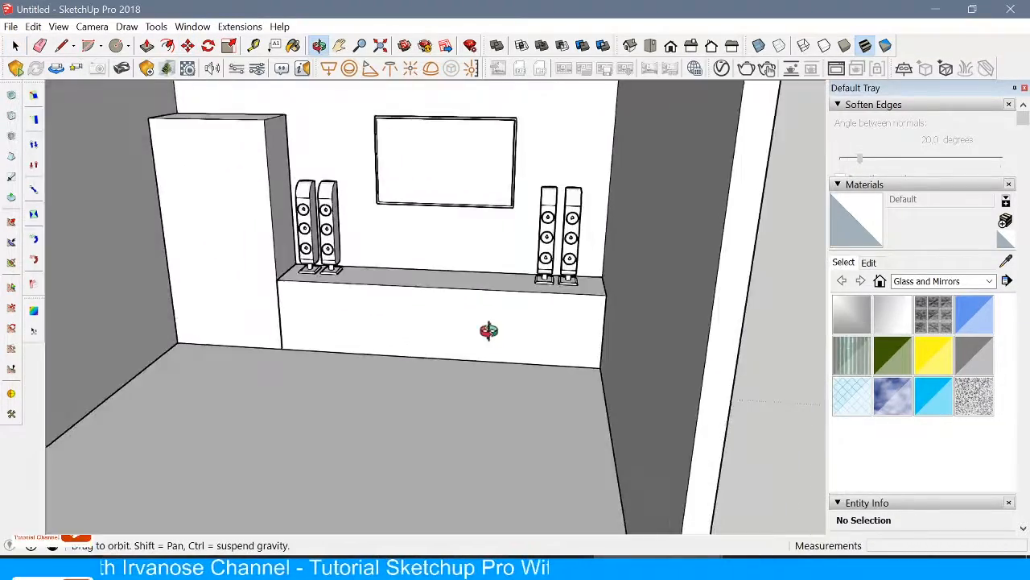
scroll(462, 310, "up", 3)
scroll(462, 311, "up", 3)
scroll(378, 367, "down", 2)
scroll(379, 366, "down", 5)
middle_click_drag(394, 306, 382, 288)
scroll(338, 298, "up", 5)
scroll(341, 325, "down", 2)
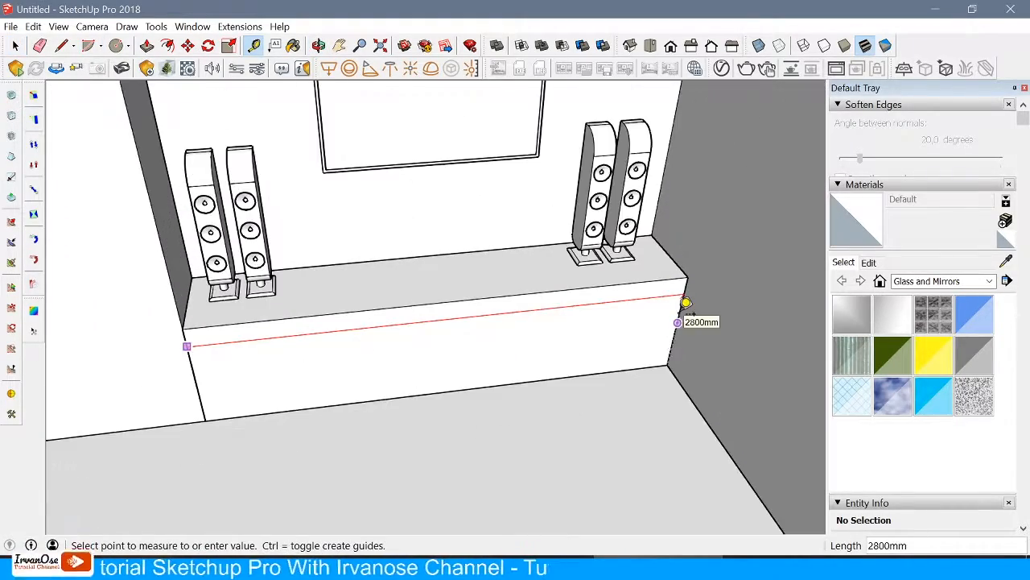
type("400")
key("Return")
scroll(267, 402, "up", 3)
scroll(415, 287, "down", 2)
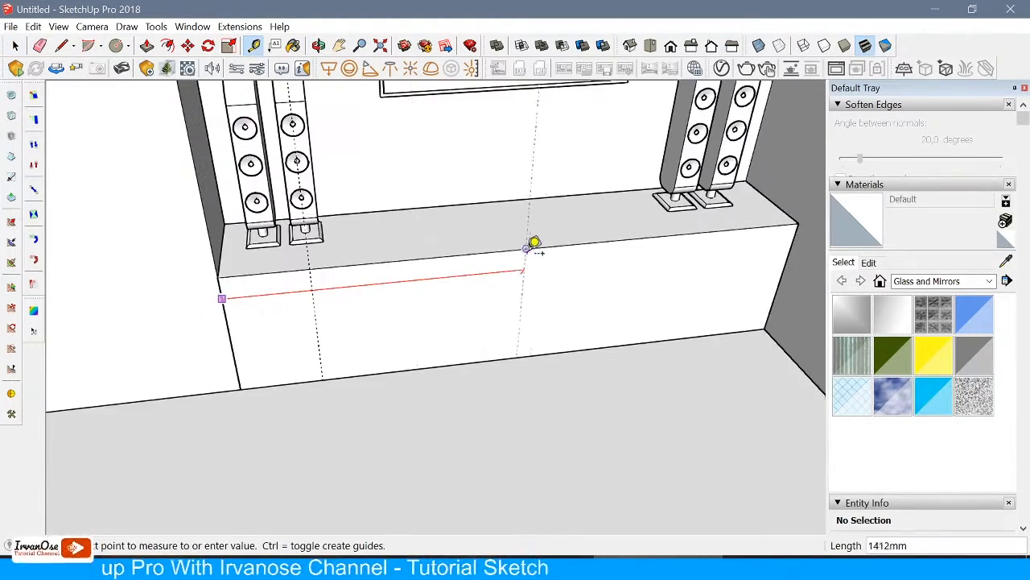
key("Return")
scroll(532, 256, "up", 1)
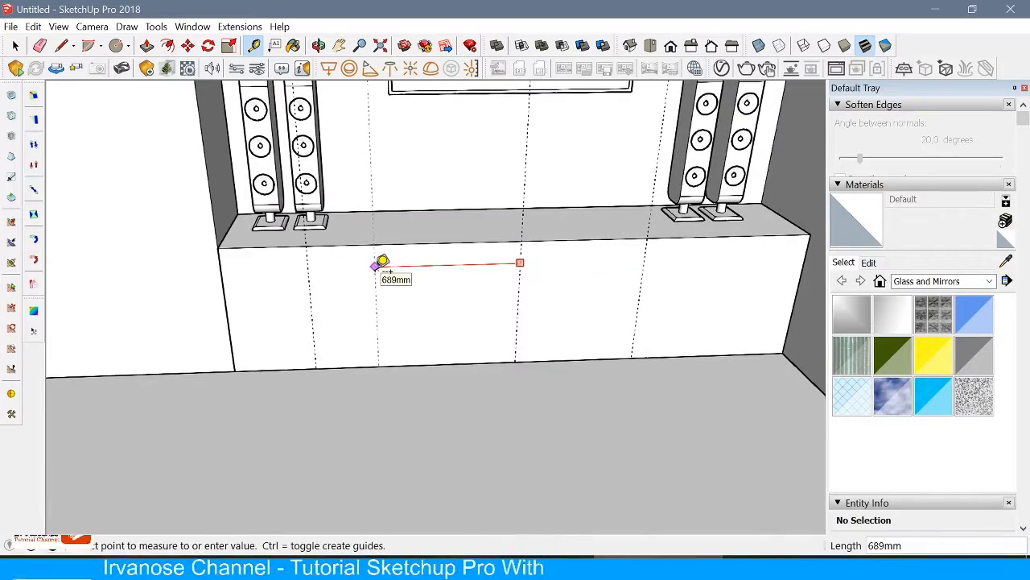
Add a vertical guide 600 mm left of the cabinet front's midpoint and erase the guide nearest the left end
middle_click_drag(504, 320, 464, 295)
middle_click_drag(334, 253, 370, 257)
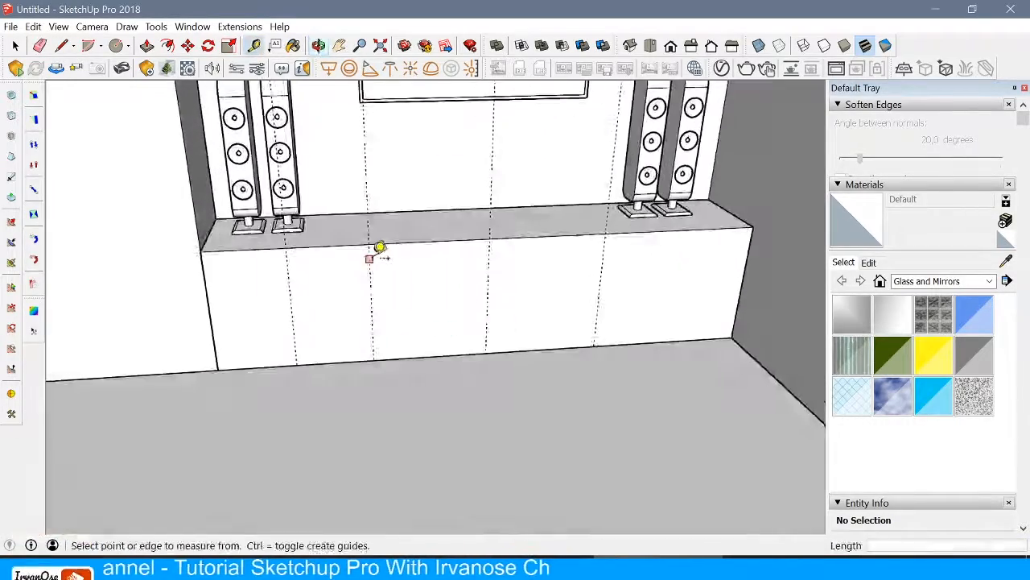
middle_click_drag(451, 298, 410, 250)
scroll(435, 297, "up", 2)
key("Return")
middle_click_drag(257, 267, 339, 266)
scroll(338, 267, "down", 1)
scroll(339, 267, "up", 1)
left_click(333, 255)
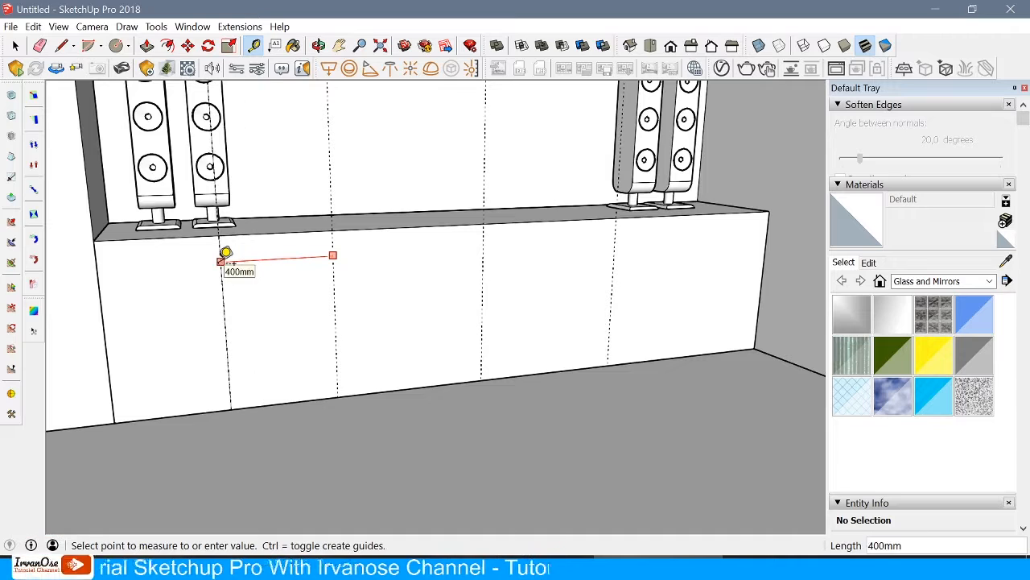
left_click(221, 275)
middle_click_drag(222, 275, 161, 302)
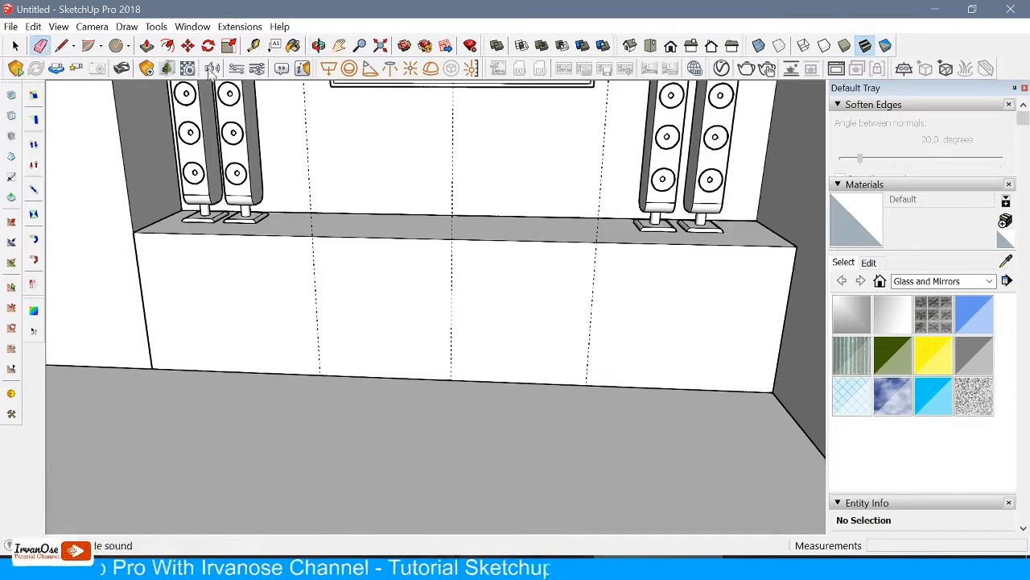
Add a horizontal guide 200 mm above the floor and draw a 1200 x 200 mm rectangle beneath it between the outer vertical guides
left_click(357, 307)
middle_click_drag(357, 306, 334, 331)
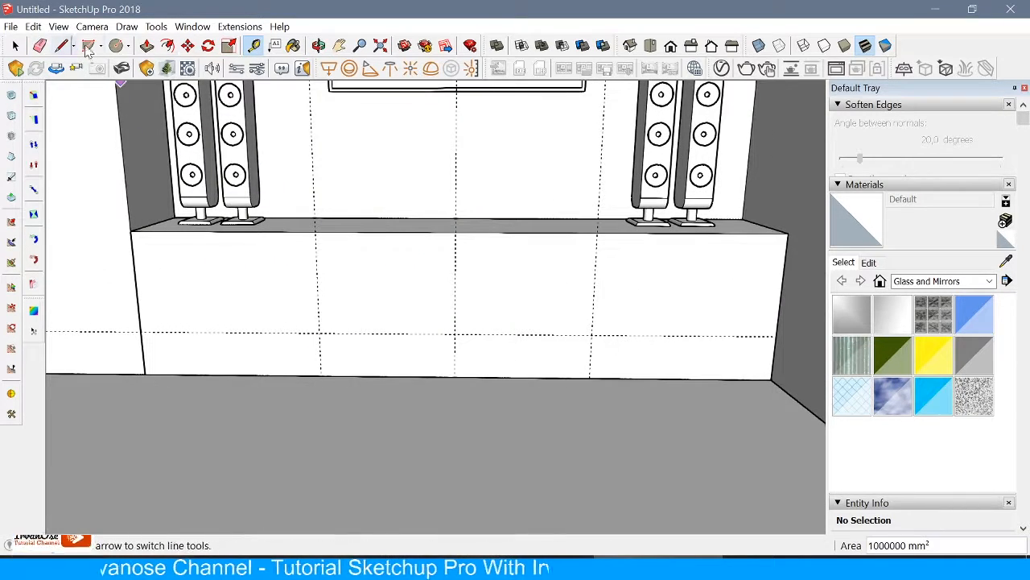
middle_click_drag(443, 299, 325, 314)
key("r")
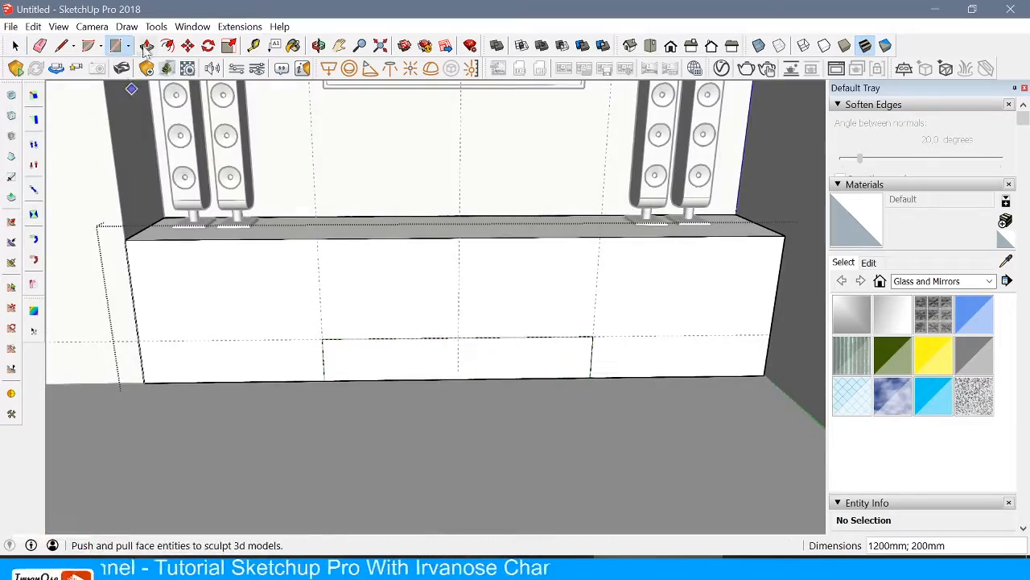
Push the 1200 x 200 mm rectangle back into the low cabinet to form an open recess at floor level
left_click(146, 46)
left_click(405, 357)
left_click(387, 214)
Draw a 600 x 450 mm door panel above the left half of the recess and extrude it 20 mm
mouse_move(408, 340)
middle_mouse_down()
mouse_move(363, 318)
mouse_move(353, 289)
middle_mouse_up()
key("space")
scroll(354, 289, "up", 2)
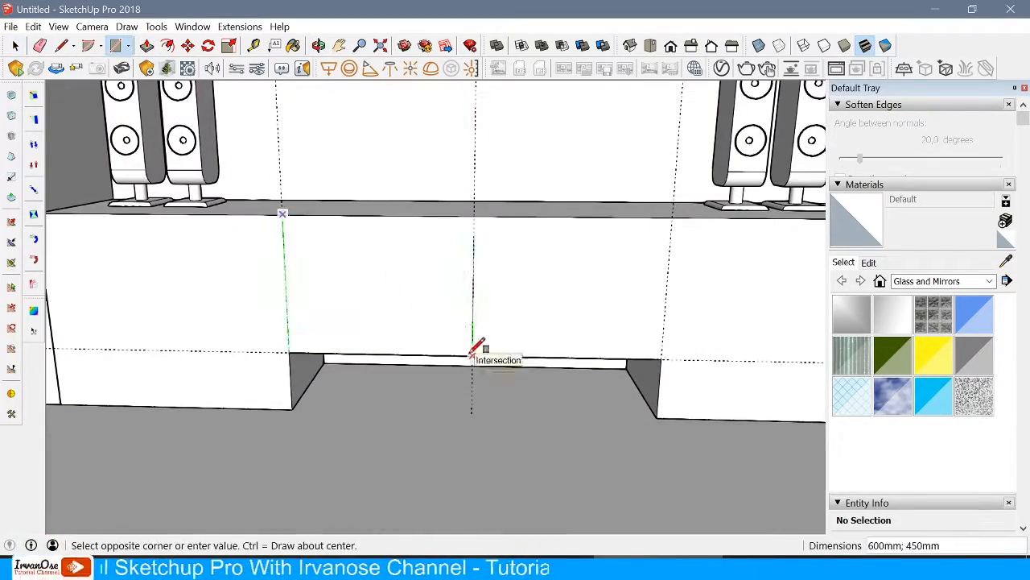
left_click(472, 355)
key("p")
scroll(398, 230, "up", 2)
left_click(400, 245)
Offset the outline of the door panel's front face slightly inward to create a narrow border strip
middle_click_drag(419, 272, 502, 267)
scroll(501, 267, "up", 4)
key("p")
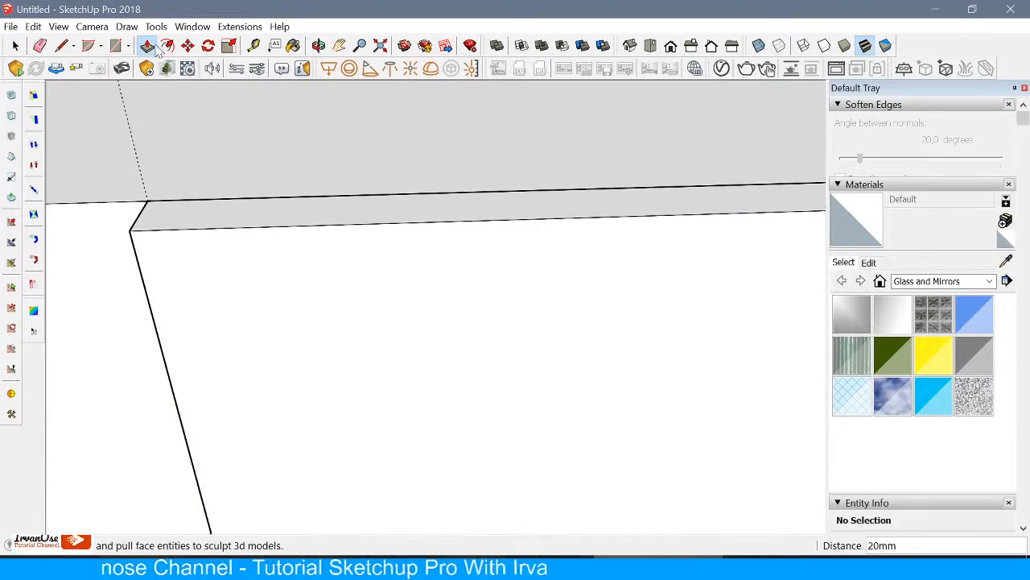
middle_click_drag(201, 226, 190, 256)
key("f")
key("Return")
Push the panel's narrow border strip back 5 mm so its rim is stepped
left_click(147, 46)
left_click(141, 266)
left_click(134, 239)
middle_click_drag(133, 239, 239, 208)
left_click(239, 207)
type("5")
key("Return")
Draw two connected profile lines across the stepped rim along the panel's side edge
middle_click_drag(202, 179, 318, 185)
key("l")
middle_click_drag(235, 391, 242, 346)
left_click(263, 405)
left_click(251, 412)
scroll(257, 422, "up", 4)
left_click(278, 370)
left_click(306, 388)
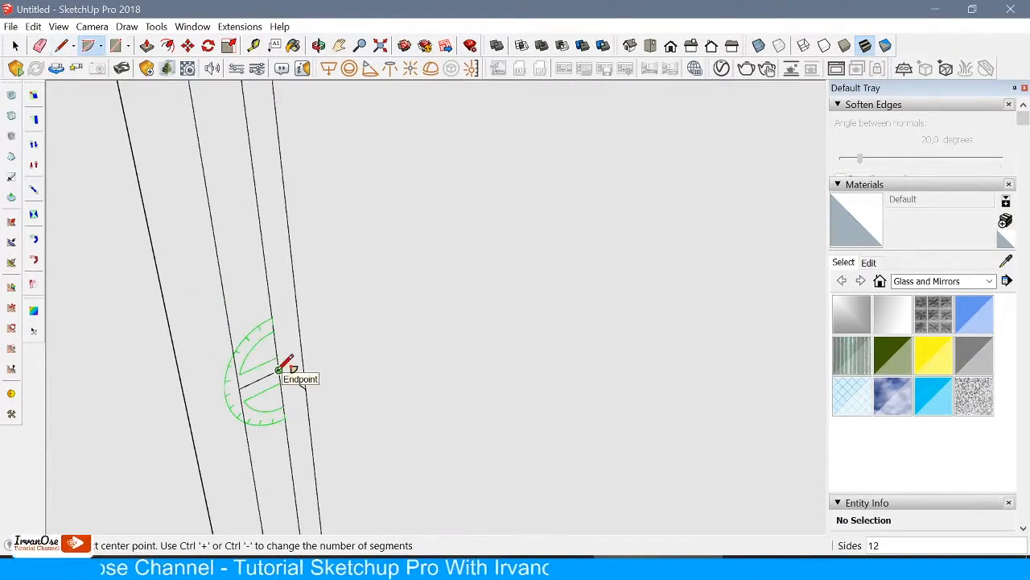
left_click(316, 390)
middle_click_drag(316, 390, 302, 419)
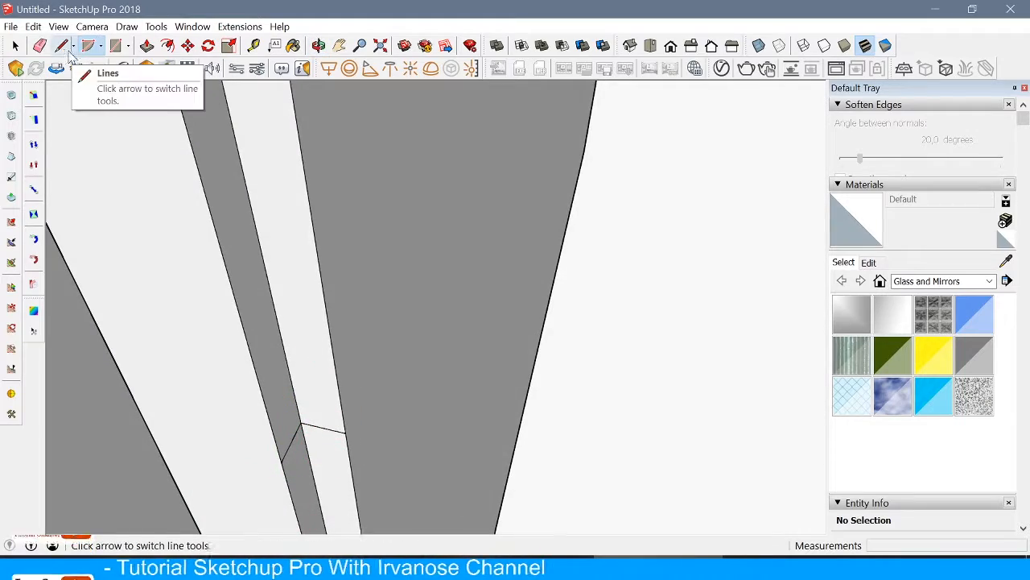
Close the triangular rim profile, sweep it around the panel with Follow Me and group the finished door
middle_click_drag(235, 467, 186, 483)
left_click(156, 26)
left_click(181, 168)
left_click(274, 321)
scroll(194, 282, "down", 7)
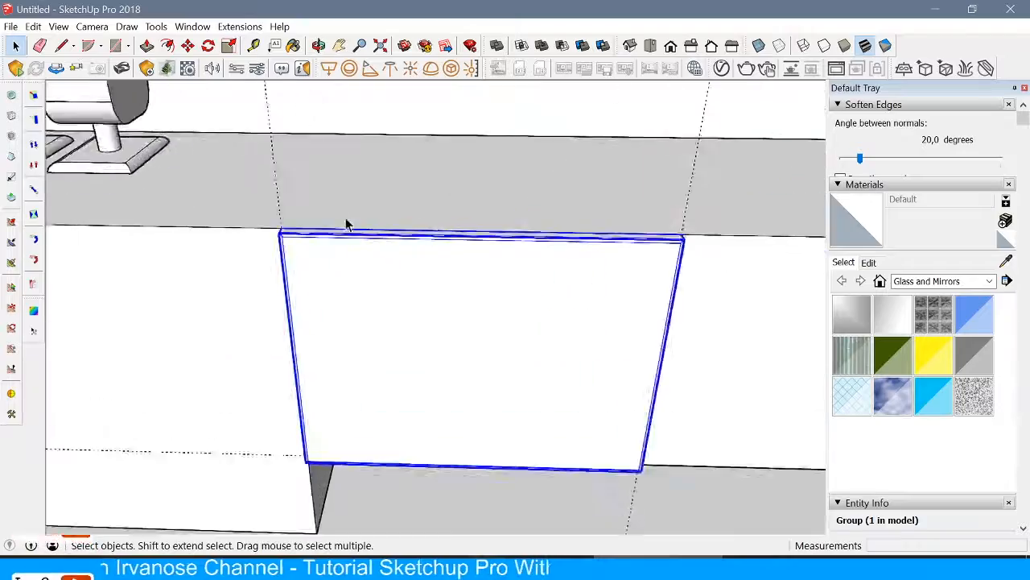
Copy the door group onto the right half above the recess and delete all guides
scroll(346, 224, "up", 2)
key("m")
left_click(247, 239)
key("ctrl")
scroll(299, 274, "down", 2)
left_click(635, 274)
scroll(298, 189, "down", 3)
middle_click_drag(241, 274, 504, 236)
scroll(289, 234, "down", 3)
scroll(421, 288, "down", 5)
key("space")
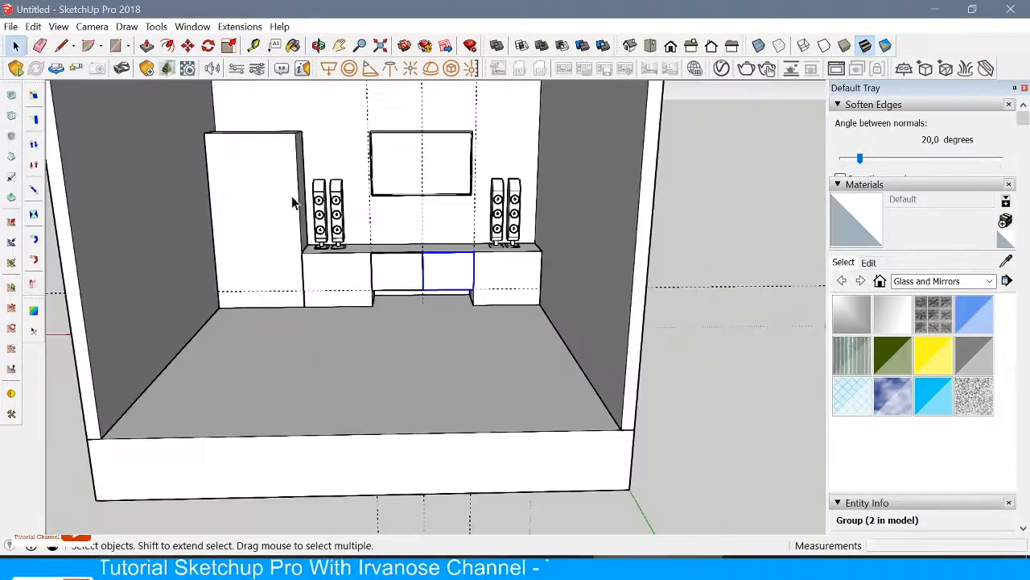
scroll(342, 221, "down", 3)
left_click(351, 327)
Draw a full-height door rectangle over the outer half of the left cabinet section and extrude it 20 mm
scroll(351, 265, "up", 6)
middle_click_drag(322, 297, 379, 305)
scroll(312, 306, "up", 2)
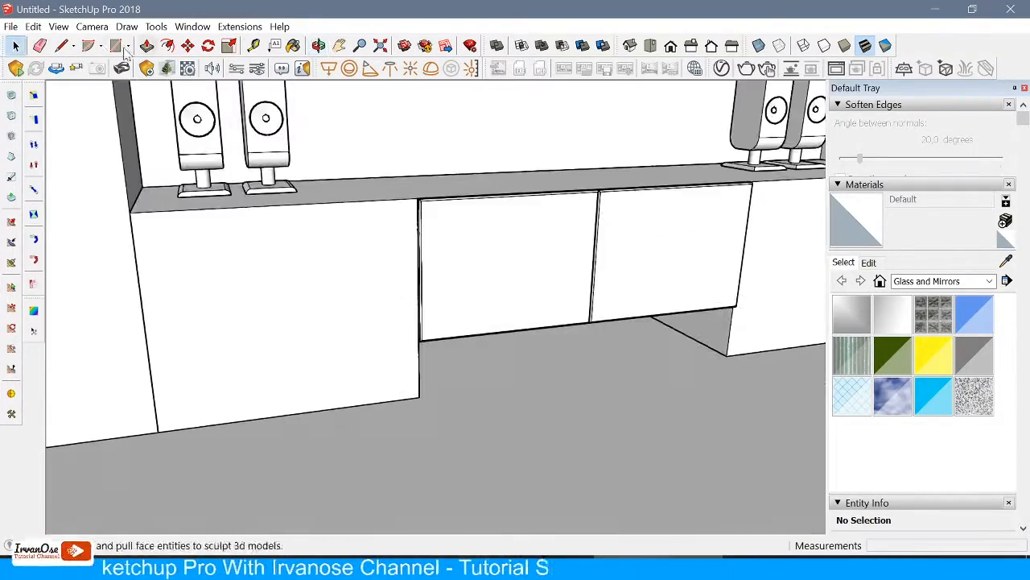
left_click(275, 416)
left_click(147, 45)
left_click(241, 306)
type("20")
key("Return")
Offset the tall door's front outline 10 mm inward and push the border strip back 5 mm
scroll(242, 290, "up", 4)
left_click(167, 45)
left_click(157, 256)
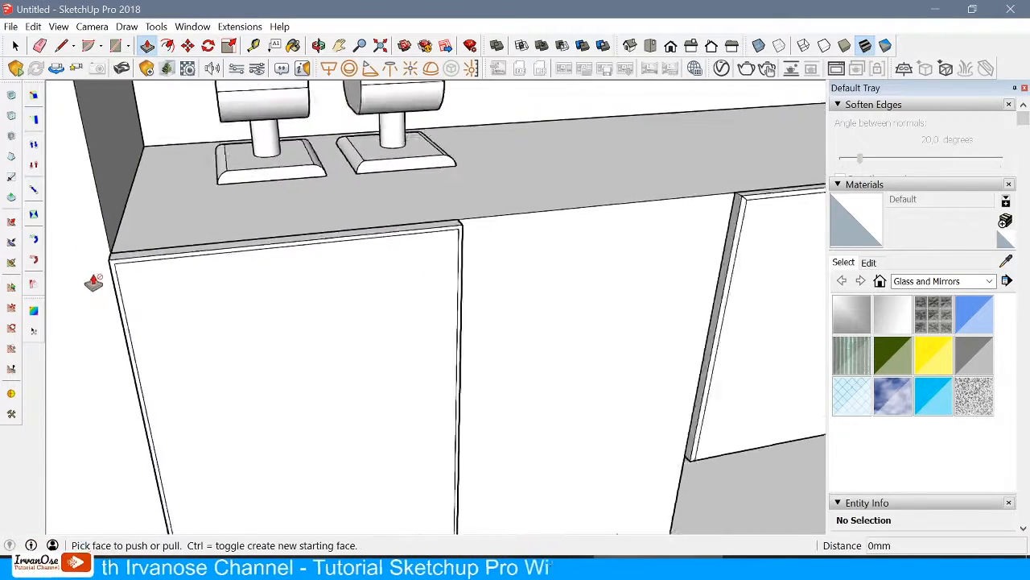
scroll(93, 282, "up", 2)
left_click(129, 274)
type("-5")
key("Return")
Draw a triangular profile across the stepped rim on the tall door's upper edge
scroll(133, 274, "up", 3)
middle_click_drag(133, 273, 209, 322)
middle_click_drag(459, 241, 469, 243)
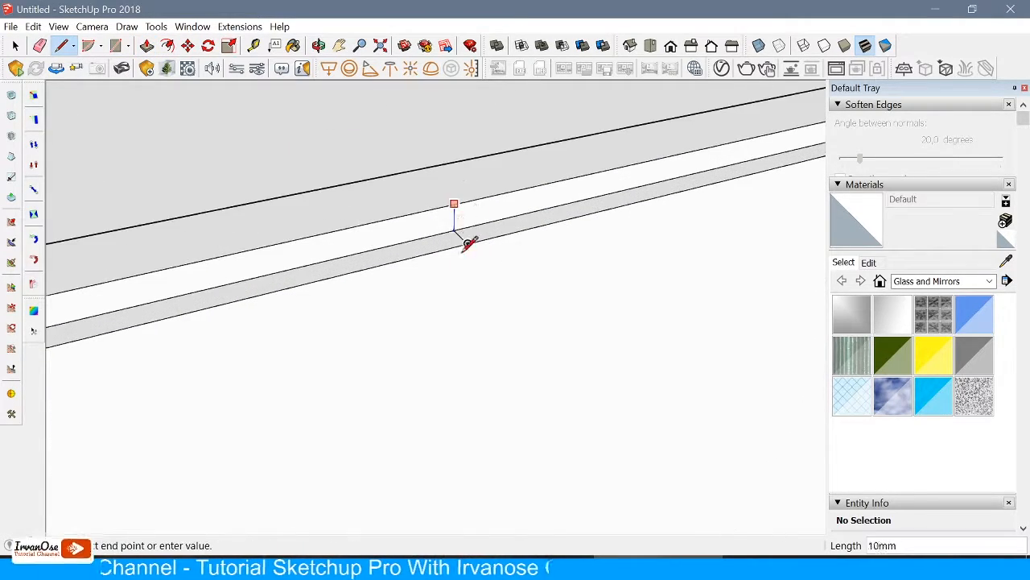
Sweep the triangular profile around the tall door's whole perimeter with Follow Me to form a bevelled edge
left_click(156, 26)
left_click(194, 167)
left_click(459, 231)
scroll(451, 185, "down", 4)
scroll(235, 242, "up", 2)
middle_click_drag(213, 245, 235, 253)
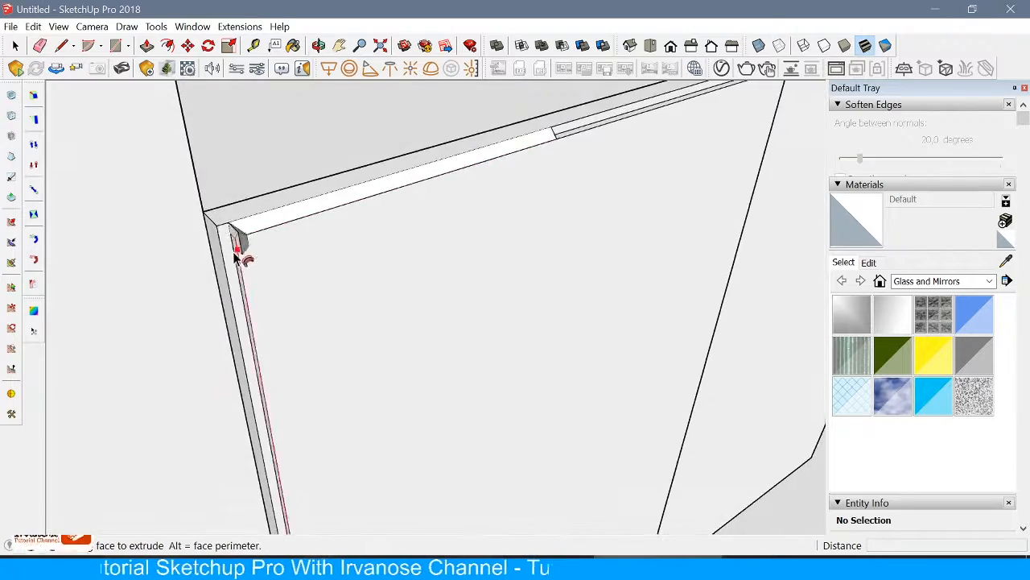
scroll(249, 349, "down", 4)
scroll(320, 305, "up", 3)
scroll(531, 236, "down", 5)
middle_click_drag(531, 236, 253, 322)
scroll(483, 432, "up", 5)
middle_click_drag(483, 432, 447, 349, "shift")
middle_click_drag(432, 460, 304, 453)
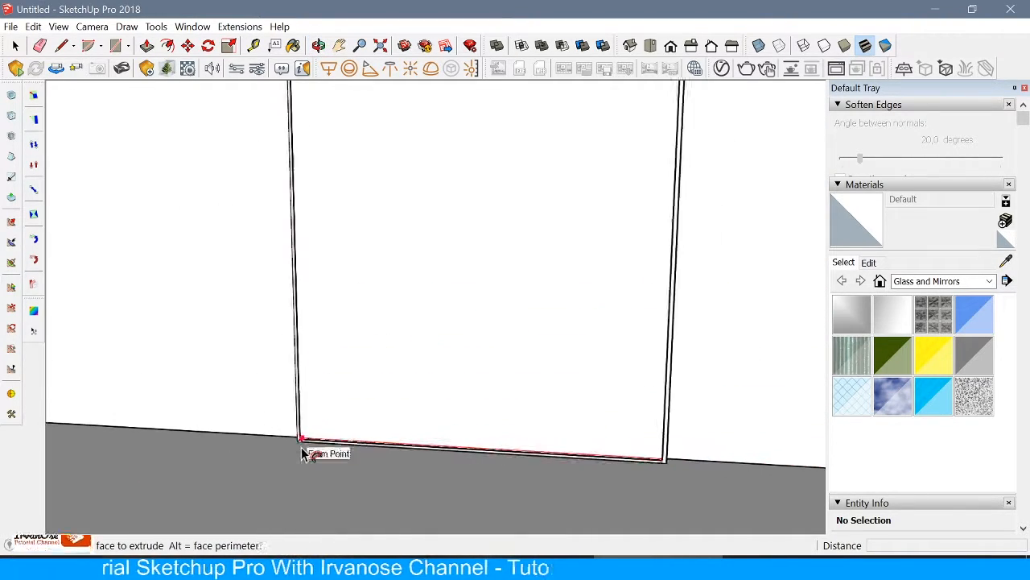
middle_click_drag(697, 462, 554, 522)
middle_click_drag(564, 338, 587, 403)
scroll(594, 402, "down", 5)
scroll(605, 221, "up", 7)
left_click(628, 228)
scroll(428, 177, "down", 6)
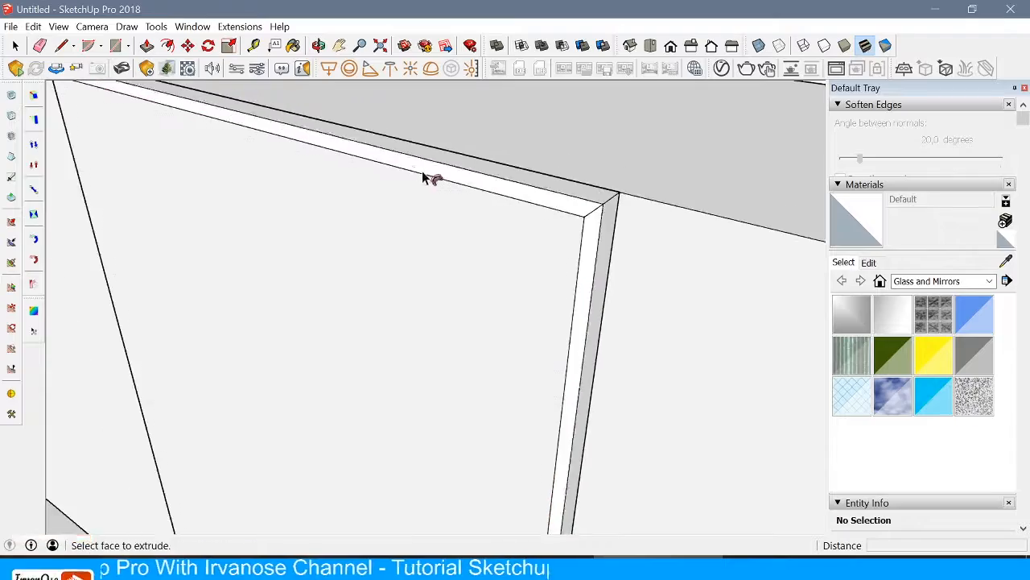
Select the complete bevelled tall door and make it a group
key("space")
triple_click(482, 261)
right_click(481, 261)
mouse_move(435, 283)
middle_mouse_down()
mouse_move(482, 265)
mouse_move(453, 281)
middle_mouse_up()
left_click(568, 393)
Copy the tall door group directly beside the original to cover the rest of the left cabinet section
key("m")
key("ctrl")
left_click(322, 293)
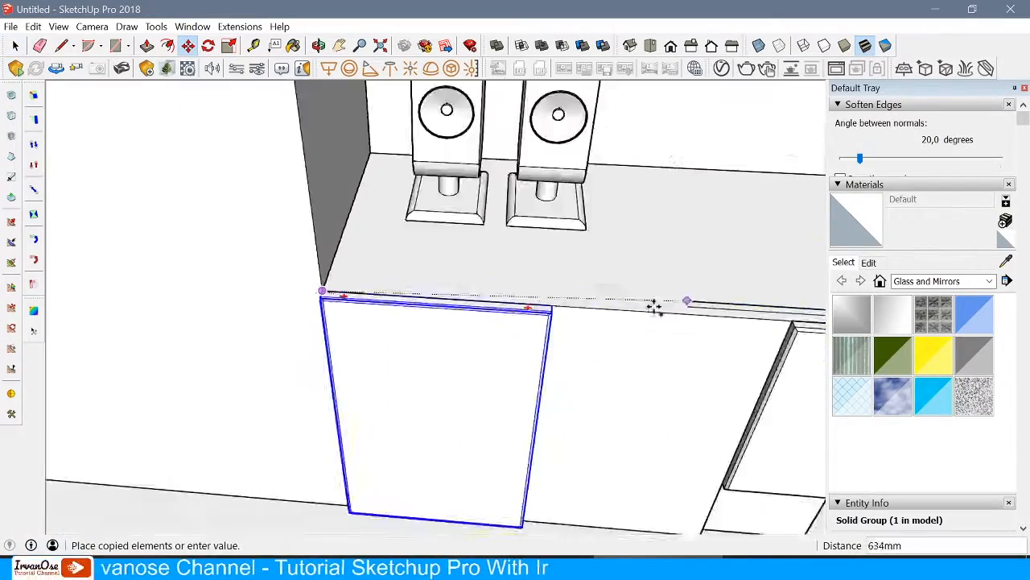
left_click(552, 308)
scroll(446, 225, "down", 5)
scroll(425, 230, "up", 6)
Select both tall doors, copy the pair onto the right cabinet section and clear the selection
key("space")
left_click(338, 225, "shift")
key("m")
scroll(165, 194, "up", 3)
key("ctrl")
left_click(165, 194)
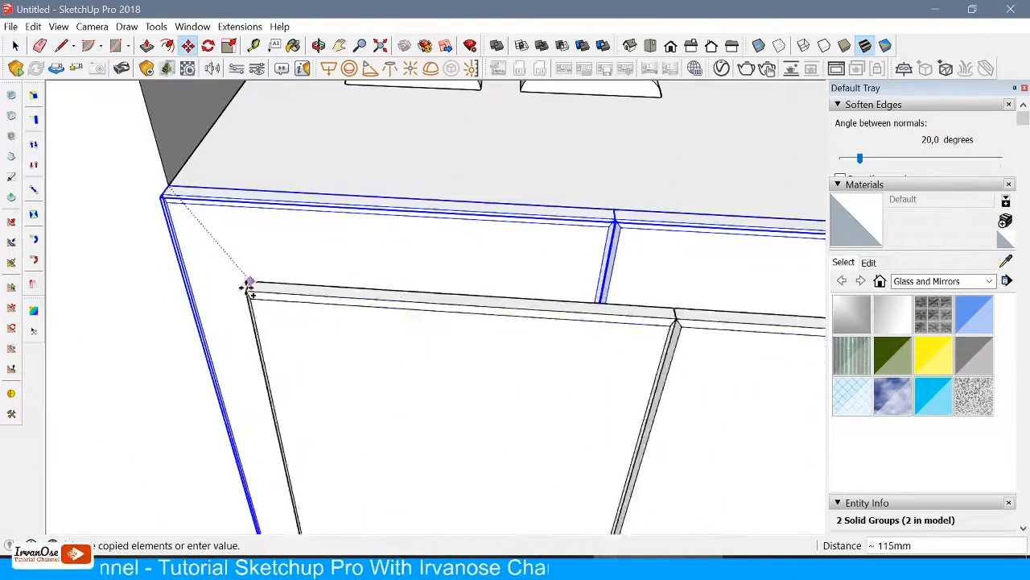
scroll(249, 288, "down", 6)
scroll(563, 325, "up", 4)
left_click(517, 318)
scroll(510, 230, "down", 7)
middle_click_drag(193, 355, 206, 290)
scroll(206, 290, "down", 2)
key("space")
key("ctrl+t")
Draw a rectangle on the low cabinet's top against the wall beneath the TV and extrude it upward about 76 mm
scroll(233, 272, "up", 4)
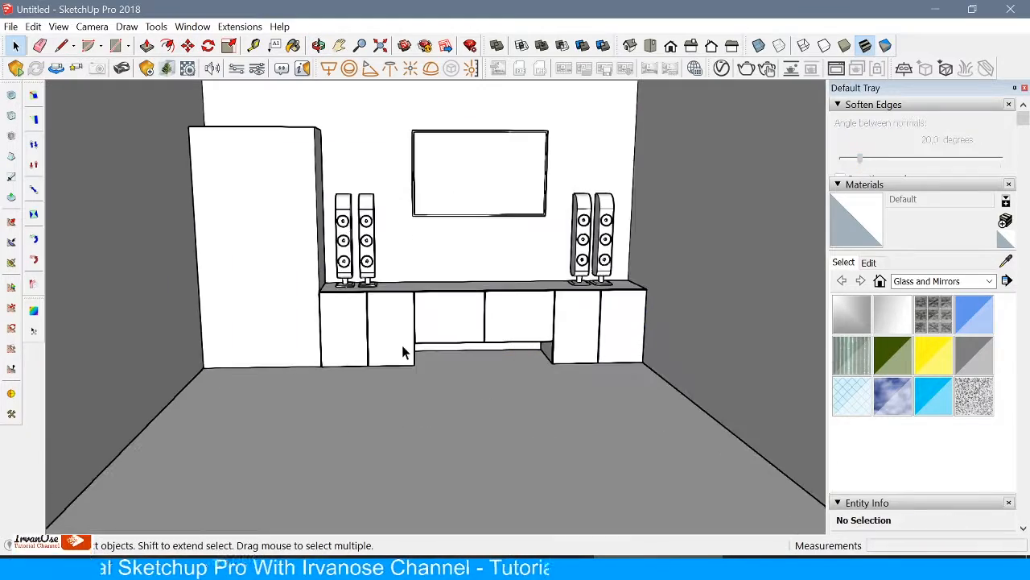
scroll(443, 290, "up", 5)
middle_click_drag(443, 291, 467, 322)
key("r")
left_click(457, 265)
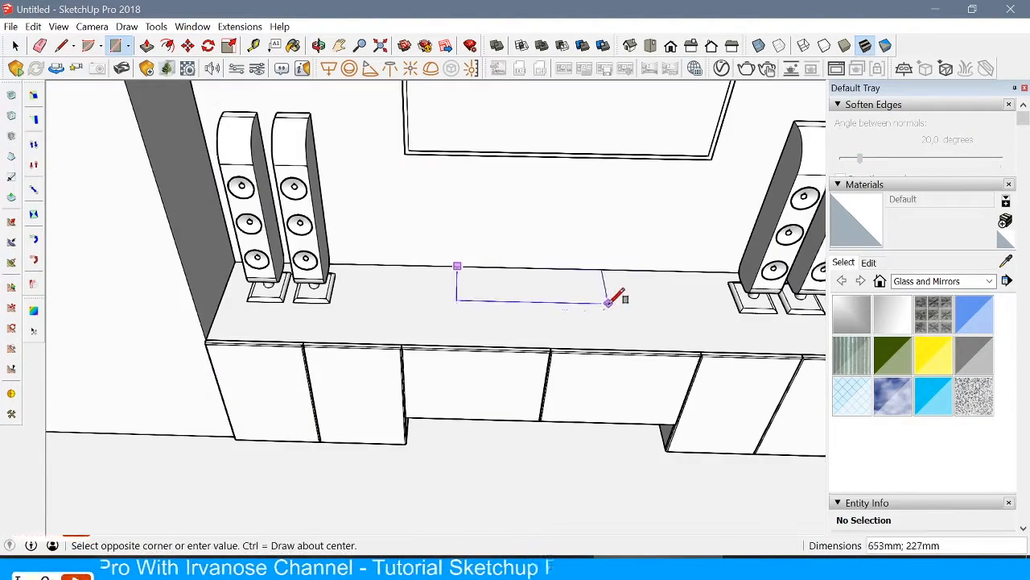
key("p")
scroll(523, 294, "up", 2)
left_click(520, 303)
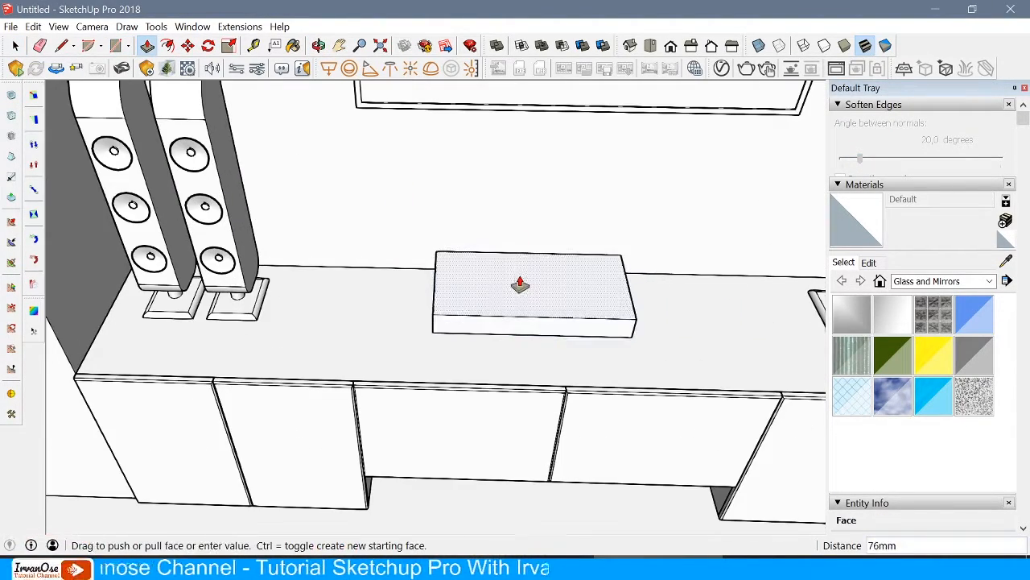
Draw a wide rectangle on the media device's front face and push it slightly inward as a recessed display
middle_click_drag(527, 362, 505, 302)
scroll(504, 306, "up", 4)
scroll(510, 282, "down", 3)
left_click(119, 46)
scroll(508, 317, "up", 3)
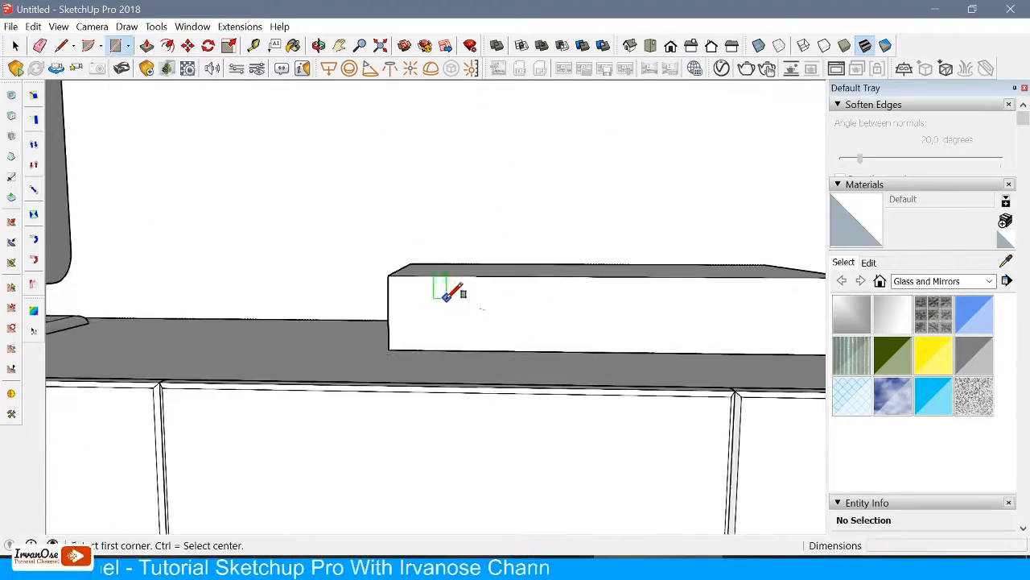
left_click(752, 330)
key("p")
scroll(628, 318, "up", 2)
left_click(617, 329)
scroll(565, 331, "down", 2)
middle_click_drag(566, 331, 623, 365)
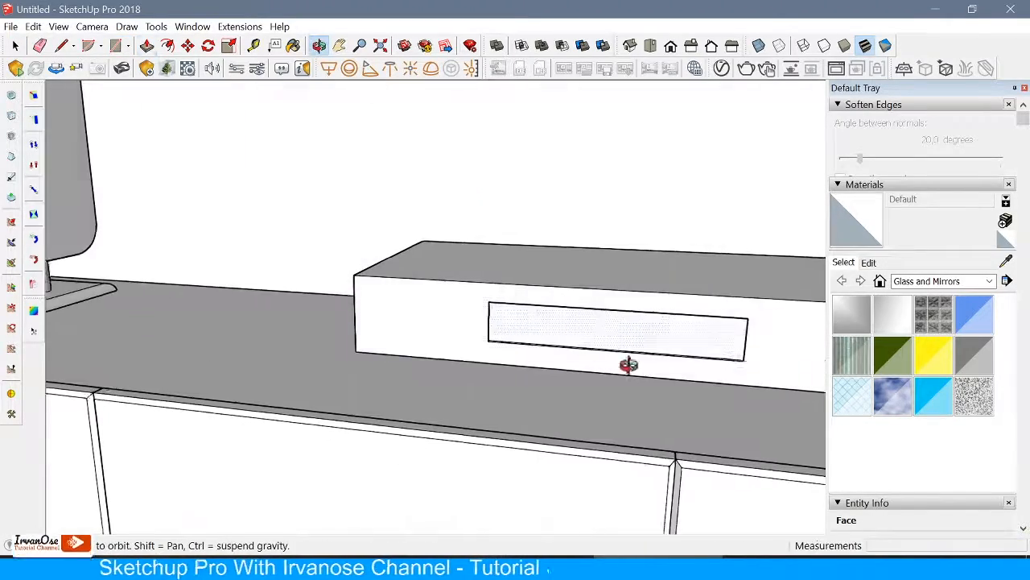
left_click(623, 365)
Draw a large knob circle and a small button circle of 6 mm radius beside the display on the device front
left_click(128, 46)
left_click(145, 105)
scroll(448, 322, "up", 2)
left_click(355, 303)
left_click(357, 325)
scroll(356, 325, "down", 4)
middle_click_drag(372, 298, 405, 242)
scroll(332, 250, "up", 5)
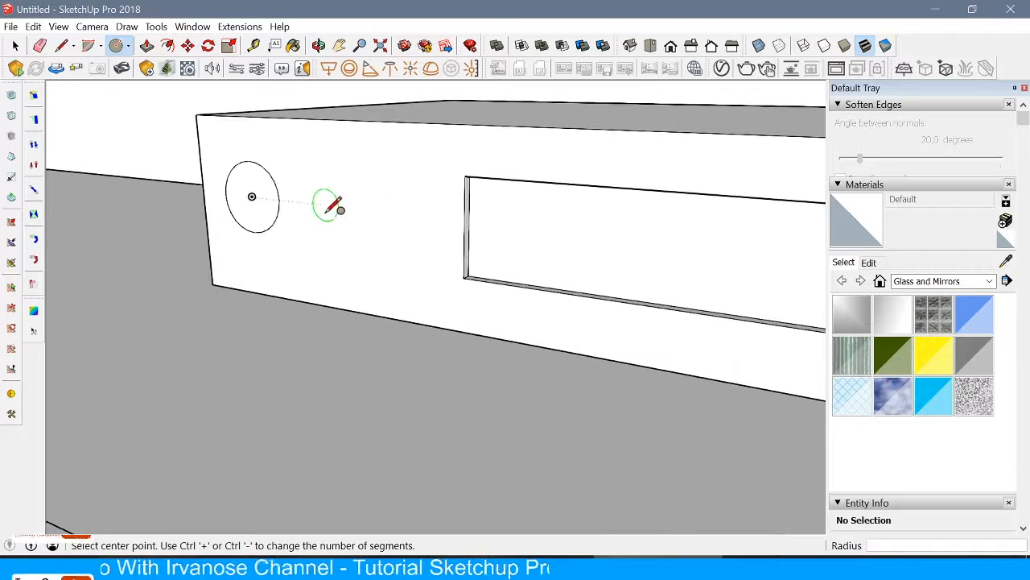
left_click(404, 212)
type("6")
key("Return")
Extrude the knob and the small buttons out of the media device's front face
scroll(354, 221, "down", 2)
middle_click_drag(354, 221, 435, 261)
scroll(247, 207, "up", 2)
key("p")
left_click(247, 209)
middle_click_drag(314, 211, 250, 202)
scroll(249, 202, "up", 2)
left_click(348, 188)
left_click(413, 193)
Select the complete media device with its knob and buttons and make it a group
scroll(432, 207, "down", 8)
key("space")
middle_click_drag(433, 207, 488, 166)
triple_click(459, 184)
right_click(442, 181)
left_click(469, 290)
middle_click_drag(451, 266, 414, 184)
scroll(343, 235, "down", 4)
scroll(411, 189, "up", 6)
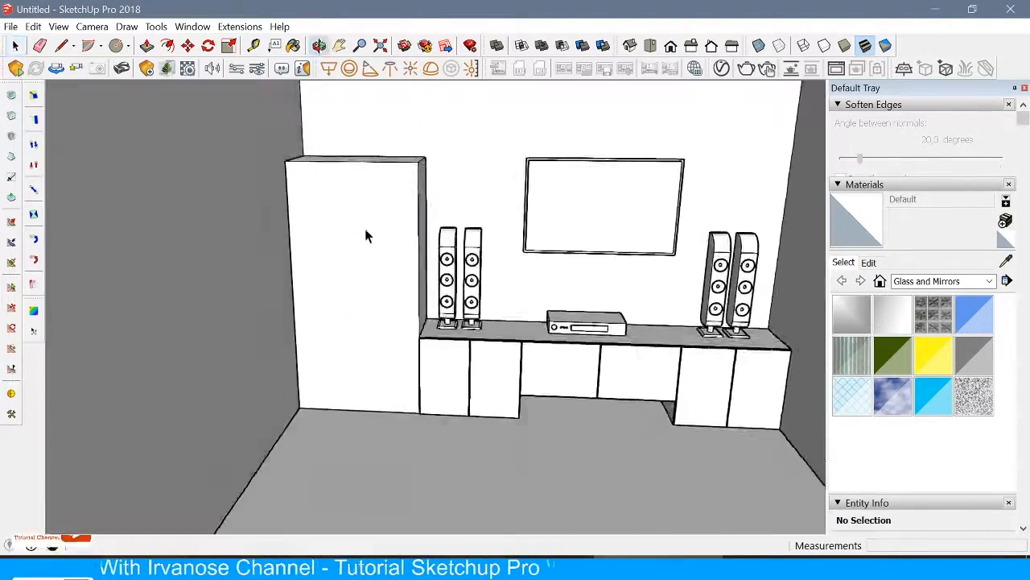
Offset the outline of the tall cabinet's front face inward by 25 mm
middle_click_drag(338, 224, 305, 206)
left_click(166, 45)
left_click(341, 141)
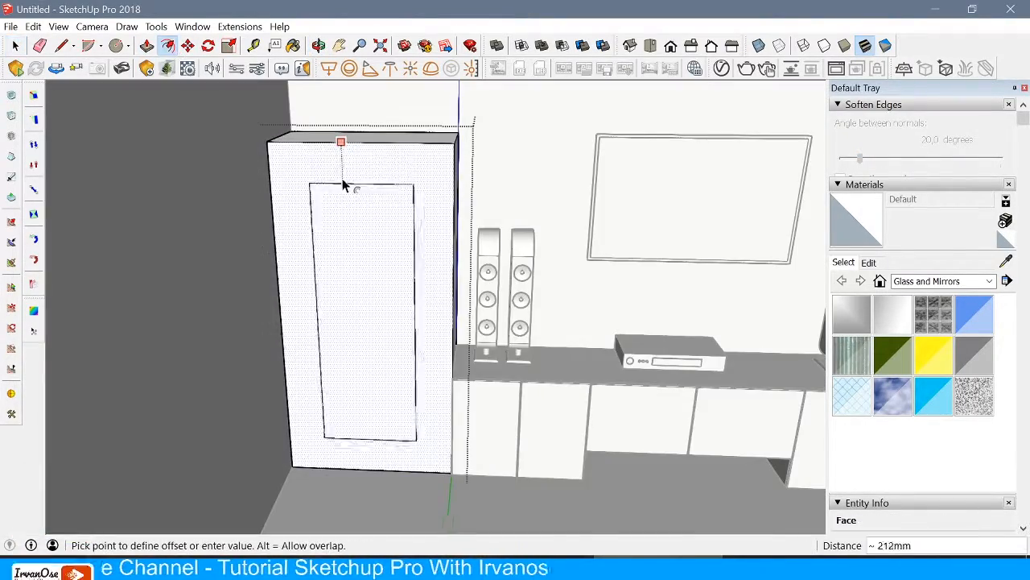
type("25")
key("Return")
Place two horizontal guides across the tall cabinet's front, dividing it into three roughly equal compartments
key("t")
scroll(363, 159, "up", 2)
left_click(370, 132)
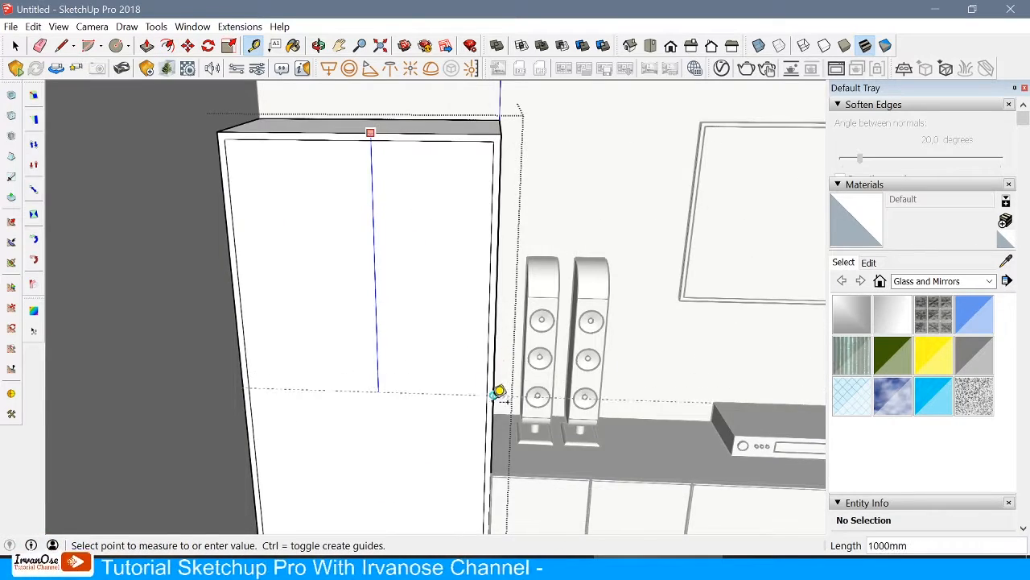
scroll(398, 291, "down", 2)
key("Return")
scroll(398, 290, "up", 1)
left_click(352, 273)
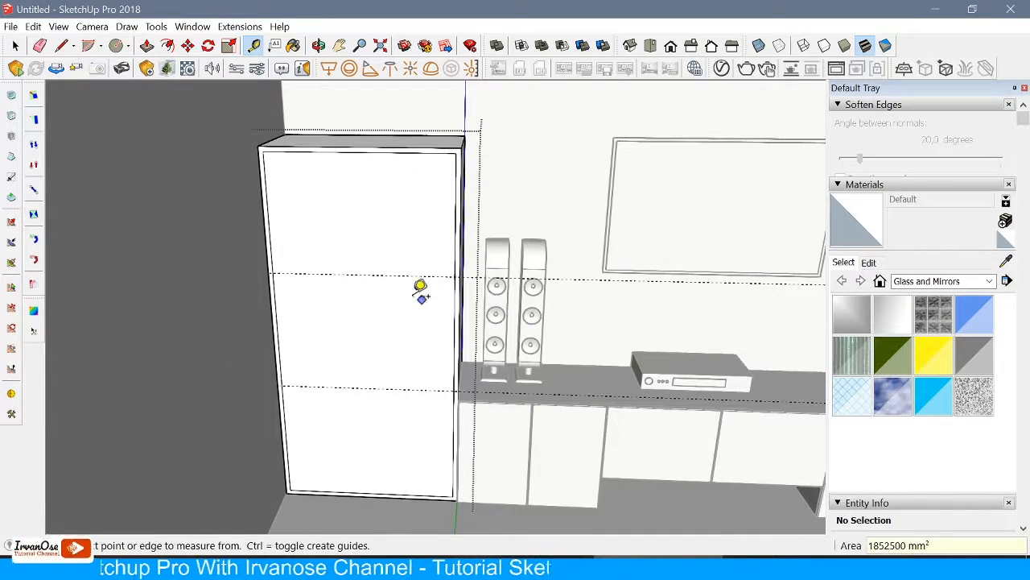
Add parallel guides 12 mm above and below each of the two horizontal guides to mark the shelf thickness
scroll(310, 274, "up", 2)
left_click(310, 274)
scroll(286, 280, "up", 3)
left_click(296, 267)
type("12")
key("Return")
scroll(301, 345, "down", 1)
middle_click_drag(301, 346, 301, 161, "shift")
left_click(327, 326)
type("1")
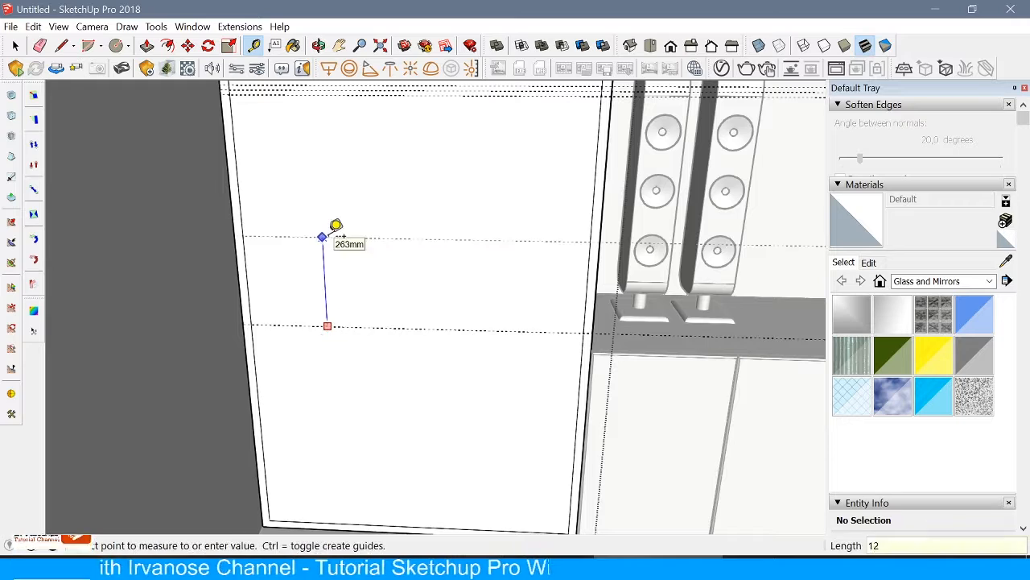
key("Return")
Draw 24 x 950 mm shelf rectangles between the paired guides on the tall cabinet's front
scroll(327, 372, "down", 2)
key("r")
scroll(268, 166, "up", 3)
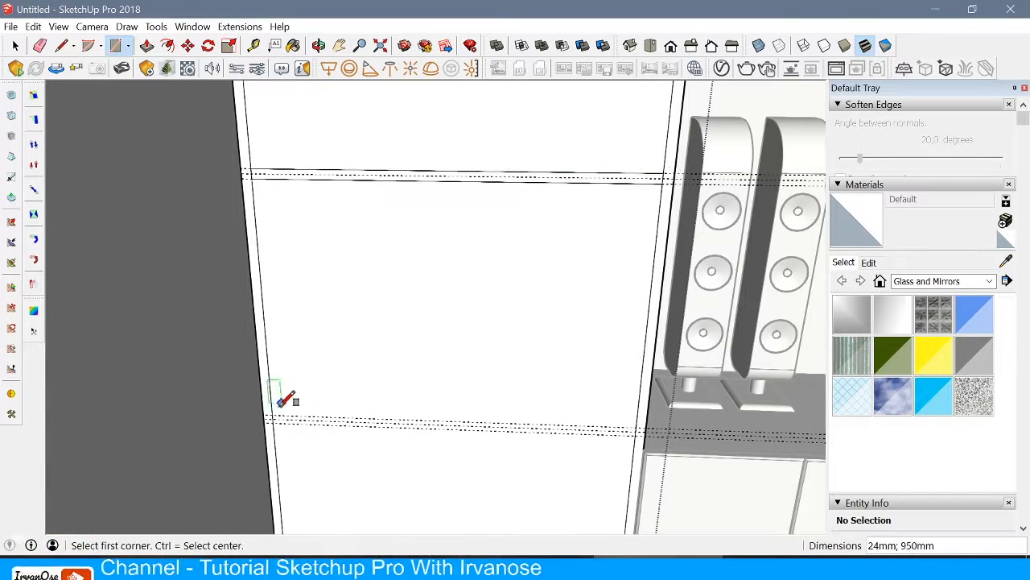
Push the three compartment faces of the tall cabinet 500 mm inward, leaving the frame and shelves
left_click(147, 46)
scroll(375, 242, "down", 3)
scroll(427, 193, "up", 2)
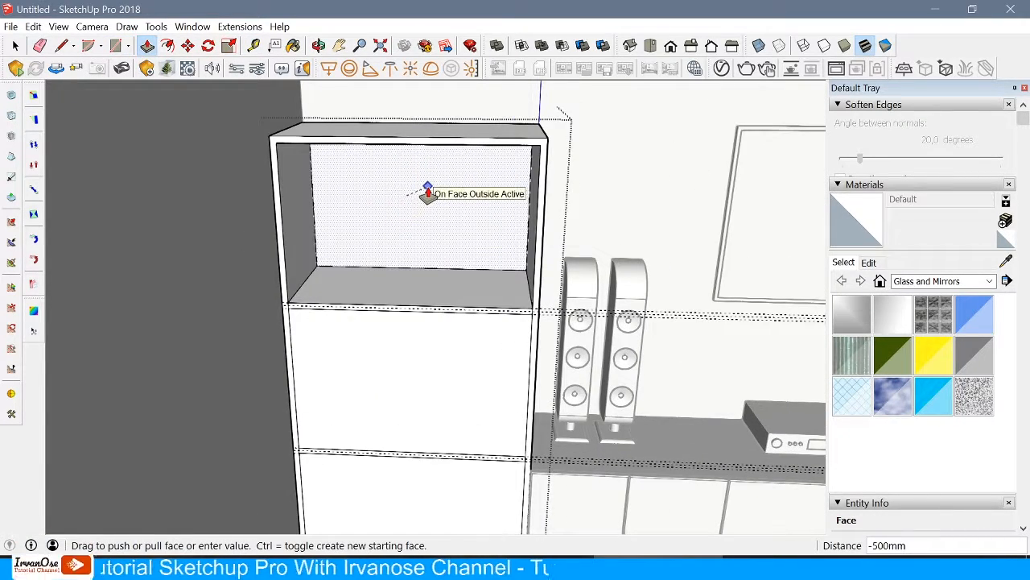
key("Return")
double_click(406, 374)
scroll(377, 317, "down", 3)
double_click(378, 359)
Select the construction guides around the tall cabinet and delete them
left_click(15, 46)
scroll(552, 313, "down", 5)
left_click_drag(354, 241, 289, 371)
key("Delete")
Try to cover the left half of the tall cabinet with a full-height door panel and group it
scroll(483, 315, "up", 4)
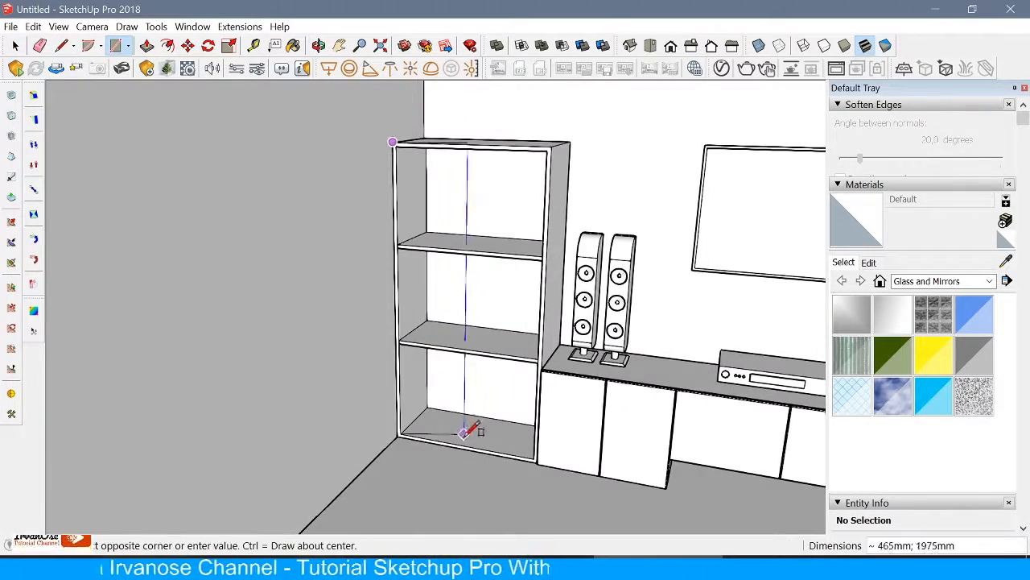
scroll(459, 451, "up", 3)
left_click(478, 445)
scroll(451, 488, "down", 3)
left_click(147, 46)
left_click(424, 202)
left_click(423, 202)
key("space")
triple_click(423, 191)
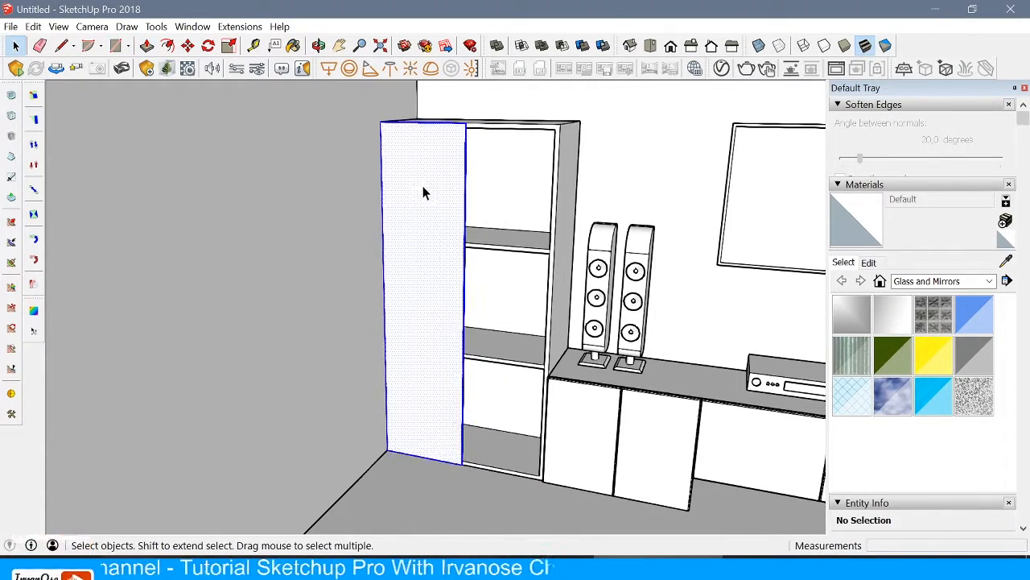
right_click(424, 192)
left_click(485, 314)
Draw a door rectangle over the left half of the tall cabinet's top compartment and push/pull it about 6 mm
key("r")
scroll(391, 121, "up", 3)
key("p")
scroll(451, 242, "up", 2)
middle_click_drag(438, 218, 453, 191)
left_click(453, 191)
left_click(322, 246)
scroll(452, 223, "down", 3)
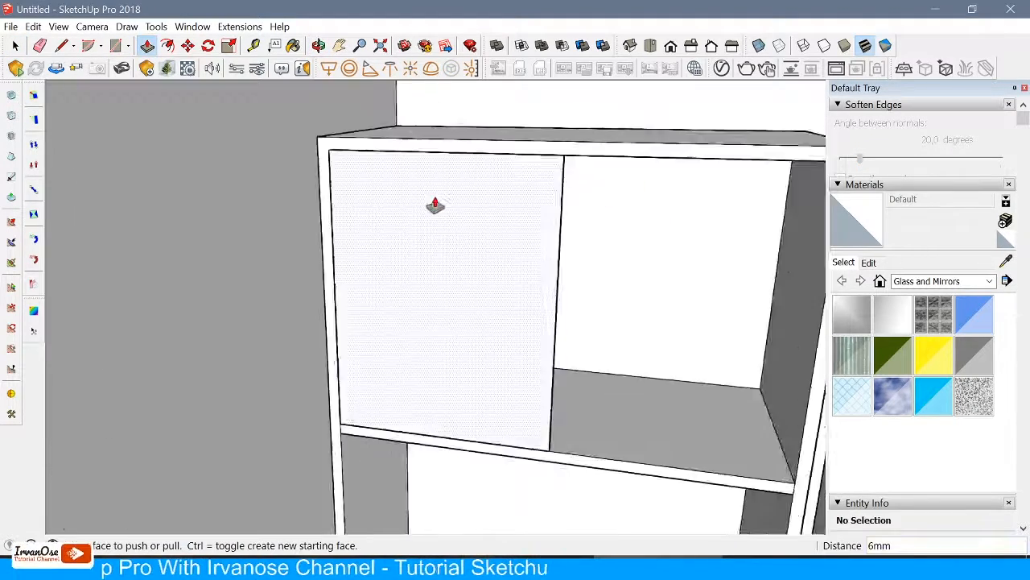
Place a horizontal guide at the door's mid-height and vertical guides 15 mm apart near its inner edge
scroll(452, 223, "down", 3)
left_click(15, 46)
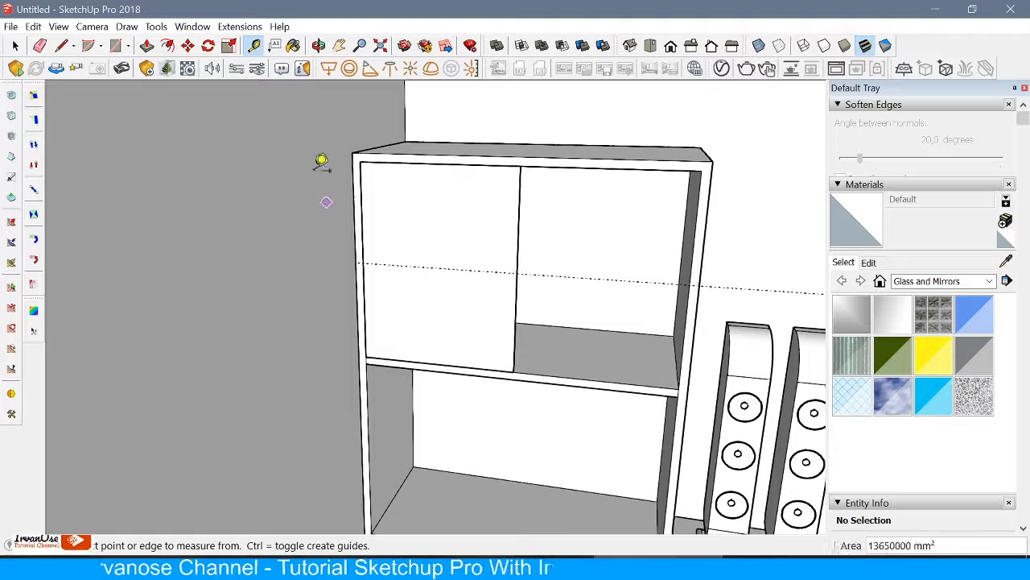
scroll(485, 176, "up", 3)
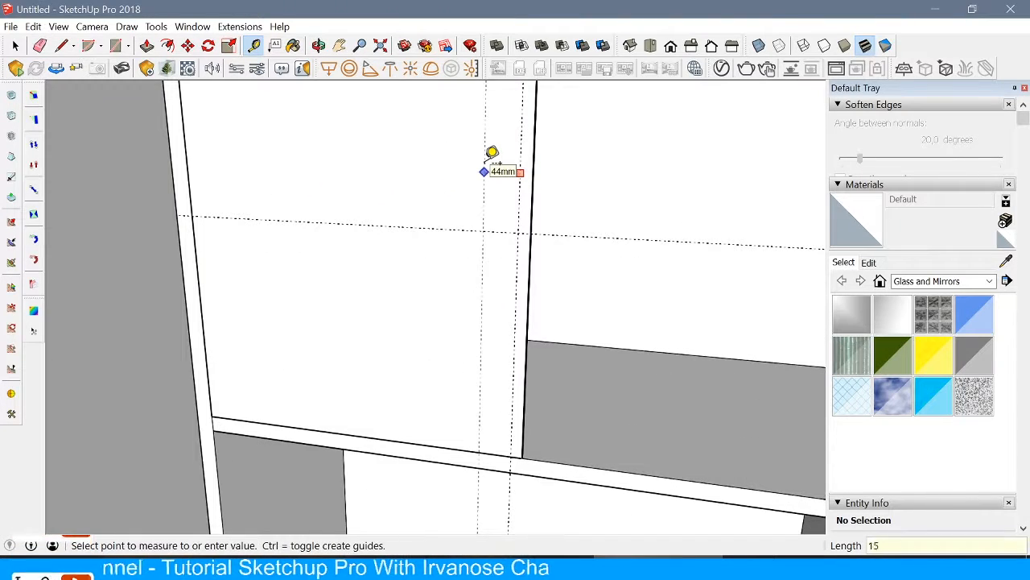
scroll(512, 244, "up", 2)
left_click(485, 225)
left_click(503, 226)
key("Escape")
Select the complete left door of the top compartment and make it a group
key("space")
triple_click(414, 158)
right_click(414, 157)
left_click(460, 287)
Draw a knob circle at the guide intersection on the door and extrude it about 17 mm
key("c")
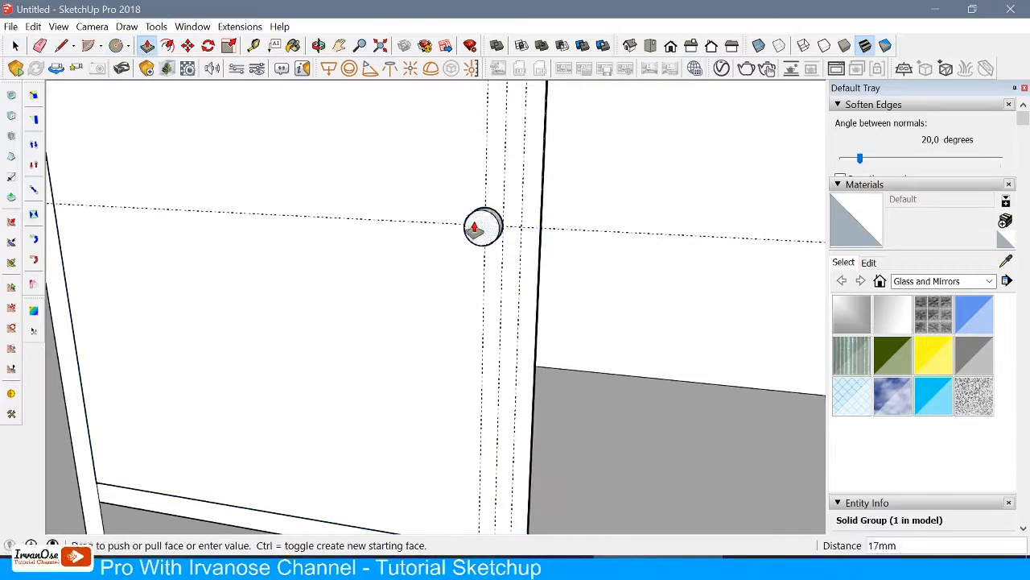
key("Return")
key("space")
scroll(467, 236, "down", 2)
middle_click_drag(478, 285, 608, 251)
scroll(609, 251, "down", 5)
scroll(708, 209, "up", 4)
Try to copy the left door and its knob 475 mm sideways and flip the copy, then undo and remove it
triple_click(469, 247)
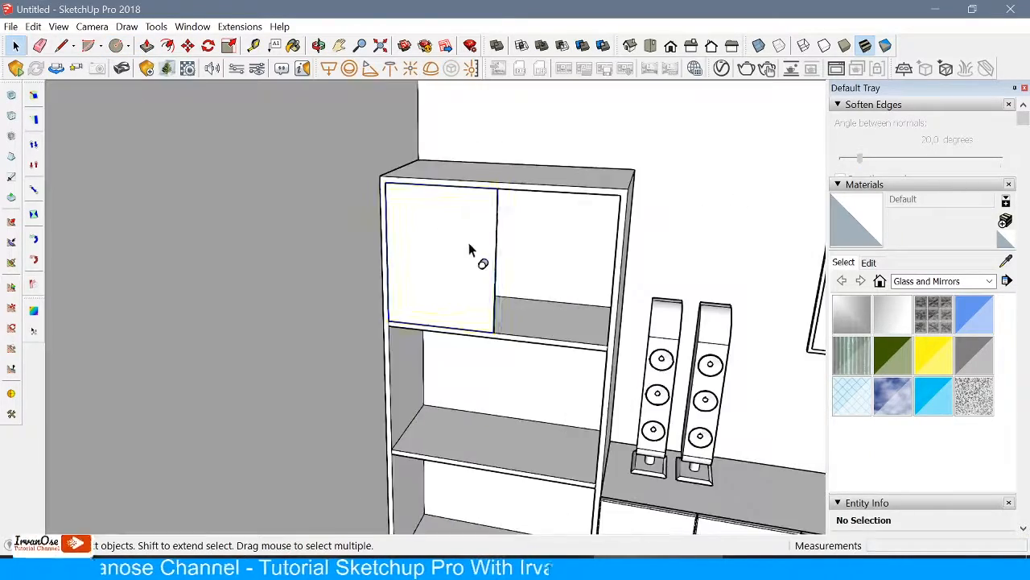
scroll(470, 246, "up", 3)
left_click(188, 46)
left_click(316, 115, "ctrl")
left_click(529, 120)
right_click(593, 178)
mouse_move(728, 394)
left_click(785, 408)
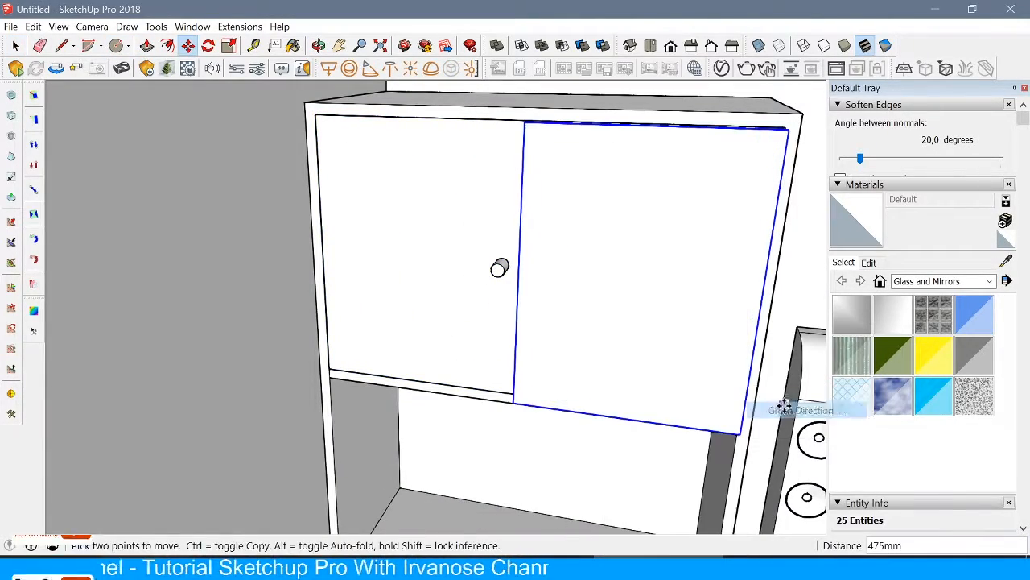
key("ctrl+z")
right_click(632, 227)
key("Escape")
scroll(741, 297, "up", 3)
mouse_move(740, 298)
middle_mouse_down()
mouse_move(641, 292)
mouse_move(756, 291)
middle_mouse_up()
key("Delete")
Select the complete door knob and make it a group
triple_click(470, 251)
right_click(469, 248)
left_click(515, 327)
Copy the left door and its knob onto the right half of the top compartment and mirror the copy
left_click(448, 227, "ctrl")
scroll(573, 366, "down", 3)
key("m")
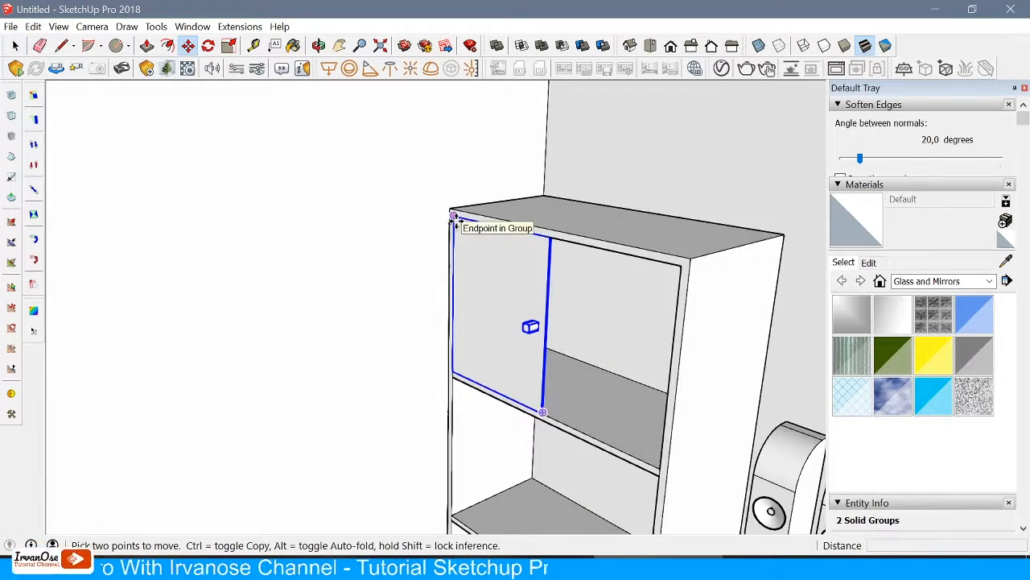
left_click(455, 221, "ctrl")
left_click(544, 238)
right_click(621, 317)
left_click(840, 453)
middle_click_drag(483, 476, 580, 477)
key("space")
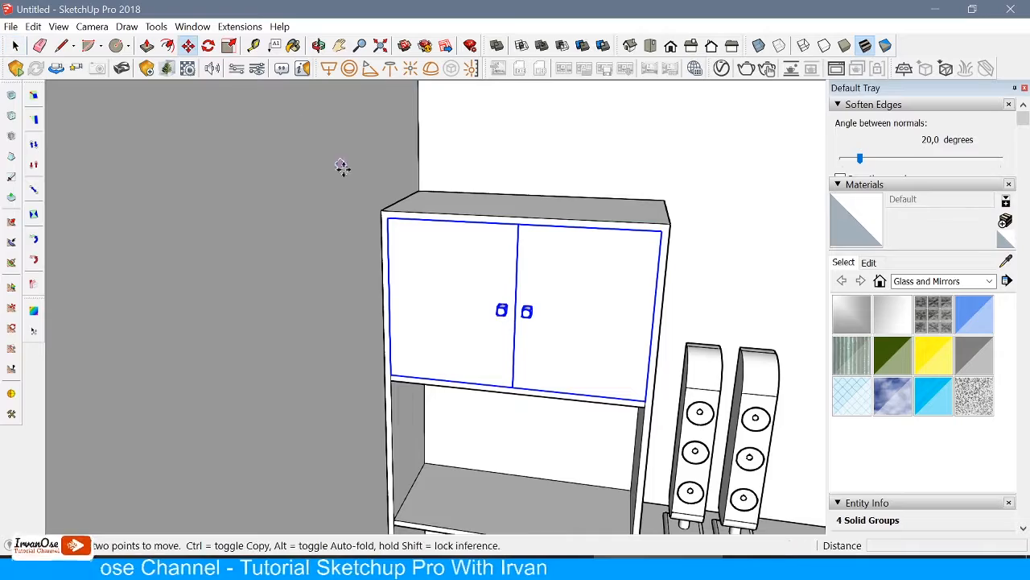
Copy the pair of top doors with their knobs down onto the open compartment below
left_click(392, 383)
middle_click_drag(415, 425, 556, 318, "shift")
left_click(424, 123, "ctrl")
left_click(428, 333)
key("space")
Open the copied left door group and extend its bottom face down to the shelf below
scroll(464, 310, "up", 3)
double_click(450, 306)
left_click(147, 46)
left_click(242, 414)
left_click(237, 427)
key("space")
Open the copied right door group and extend its bottom face down to the shelf
scroll(402, 290, "down", 3)
triple_click(564, 258)
key("p")
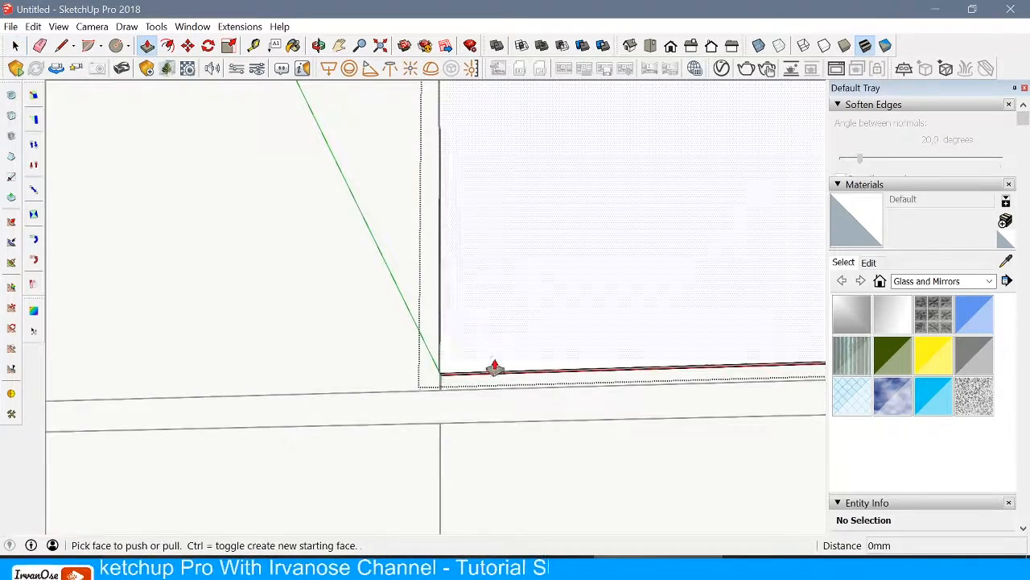
double_click(494, 370)
scroll(451, 147, "down", 3)
scroll(478, 412, "up", 3)
Open the next copied door group and adjust its bottom face to meet the shelf
middle_click_drag(478, 411, 531, 379)
key("space")
double_click(279, 302)
key("p")
left_click(279, 303)
middle_click_drag(278, 302, 392, 465)
left_click(533, 262)
Open the remaining copied door group and extend its bottom face to the compartment's lower edge
key("space")
double_click(533, 257)
key("p")
left_click(483, 258)
left_click(385, 505)
scroll(394, 347, "down", 8)
key("space")
left_click(482, 322)
Measure up from the floor edge of the wall beside the tall cabinet and place a horizontal guide on it
middle_click_drag(410, 324, 469, 354)
scroll(435, 366, "up", 5)
scroll(416, 335, "down", 6)
middle_click_drag(362, 343, 599, 391)
scroll(347, 356, "up", 2)
scroll(416, 345, "down", 4)
scroll(598, 366, "up", 4)
left_click(253, 46)
scroll(450, 368, "up", 3)
scroll(172, 361, "down", 5)
scroll(169, 384, "up", 5)
left_click(168, 384)
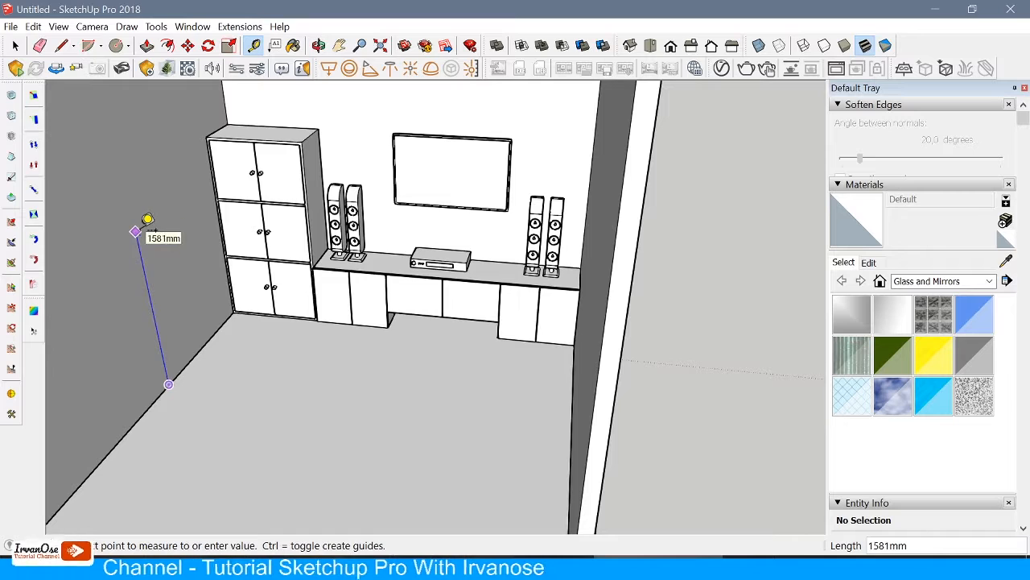
scroll(137, 322, "down", 4)
scroll(202, 236, "up", 6)
Add vertical guides on the wall beside the tall cabinet to mark the sides of two windows
left_click(200, 237)
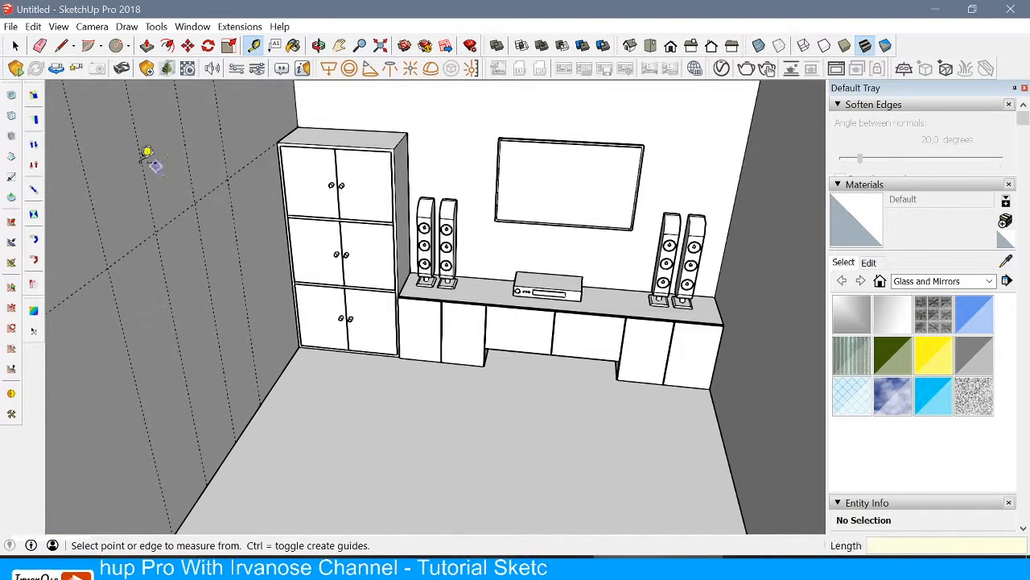
scroll(211, 237, "up", 3)
left_click(169, 201)
scroll(232, 188, "down", 2)
Open the room group, draw two tall window rectangles on the wall beside the tall cabinet and push them through the wall
key("space")
double_click(134, 152)
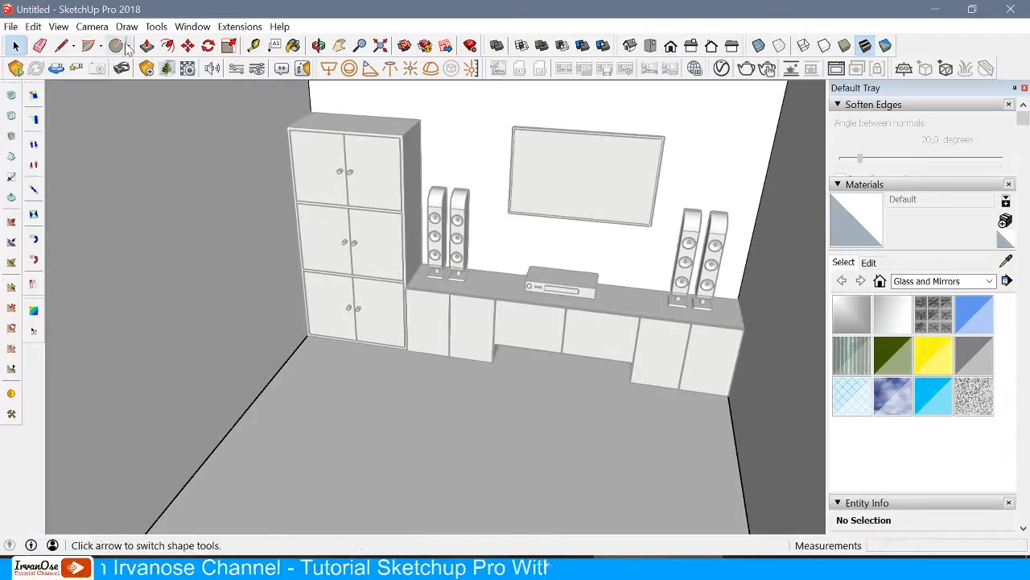
left_click(117, 45)
middle_click_drag(233, 168, 182, 169)
double_click(230, 247)
key("r")
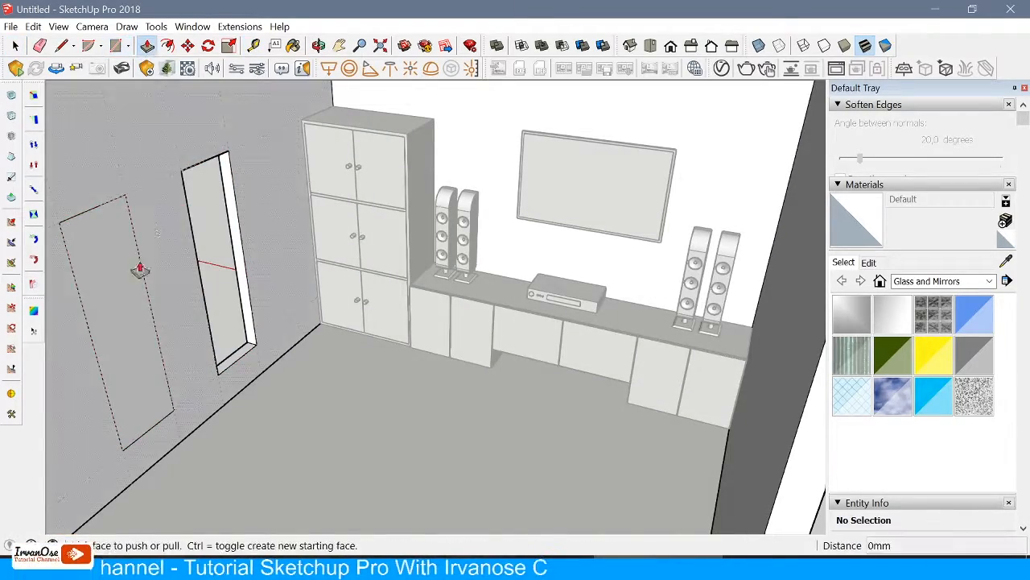
double_click(140, 269)
scroll(370, 261, "down", 4)
left_click(16, 46)
scroll(483, 199, "down", 4)
left_click(120, 363)
Draw a rectangle filling one window opening from the outer side of the wall
scroll(369, 218, "up", 4)
scroll(298, 242, "up", 4)
mouse_move(299, 241)
middle_mouse_down()
mouse_move(415, 392)
mouse_move(603, 232)
middle_mouse_up()
scroll(581, 240, "up", 5)
left_click(118, 46)
scroll(387, 316, "up", 2)
left_click_drag(334, 311, 650, 368)
Offset the window rectangle inward by 50 mm and push the inner face back 100 mm to leave an open frame
left_click(146, 46)
left_click(428, 342)
scroll(428, 441, "down", 6)
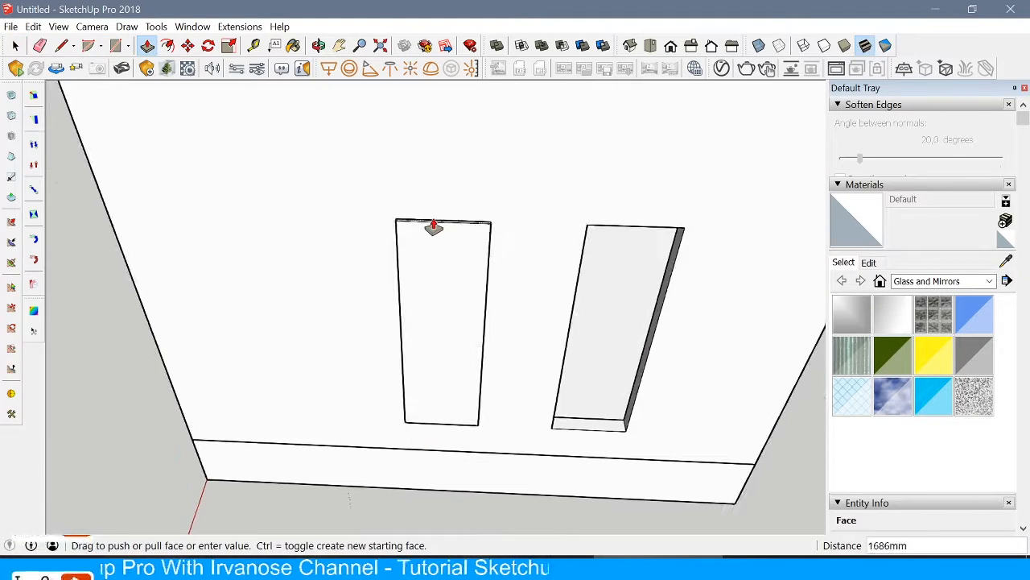
type("50")
key("Return")
left_click(146, 46)
left_click(437, 282)
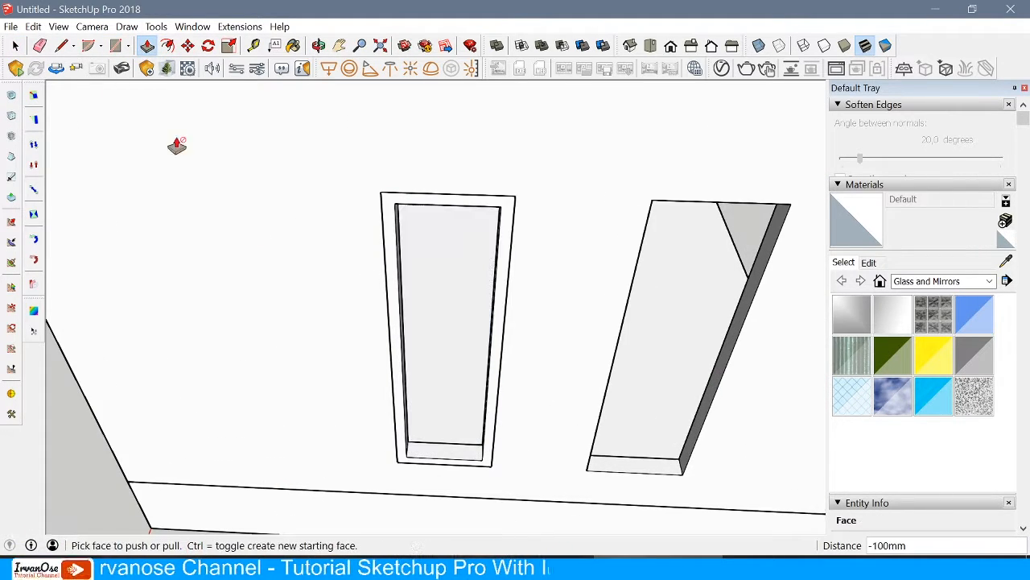
left_click(118, 46)
scroll(416, 455, "up", 4)
left_click(395, 467)
scroll(554, 474, "up", 3)
left_click(551, 418)
middle_click_drag(551, 418, 308, 483)
key("Return")
scroll(434, 420, "down", 6)
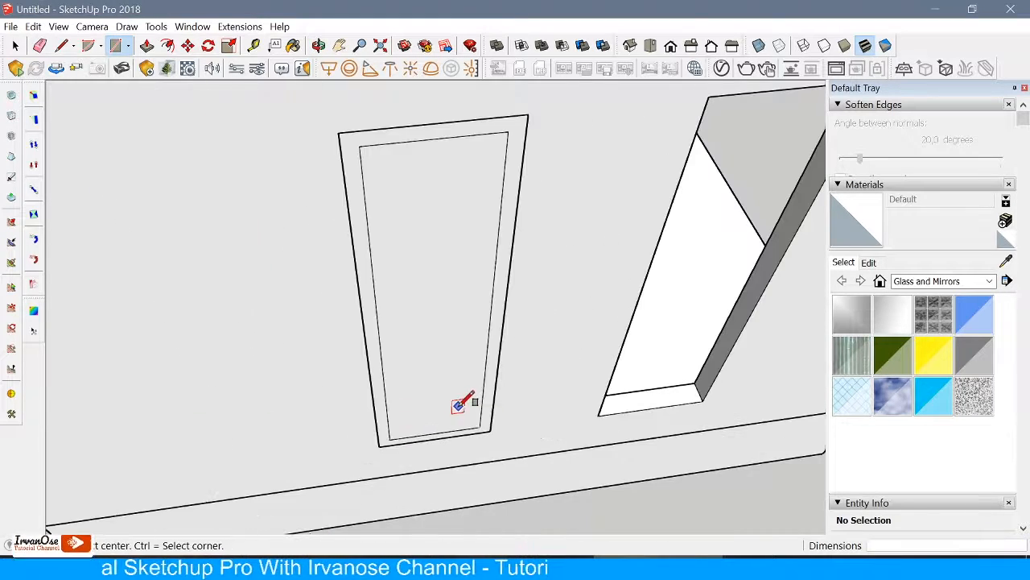
key("ctrl+z")
Select the complete window frame and make it a group
key("space")
triple_click(414, 133)
right_click(412, 131)
left_click(451, 234)
Draw a 400 mm wide strip from the middle of the frame's inner sill and pull it up 1600 mm into a panel
scroll(445, 452, "up", 5)
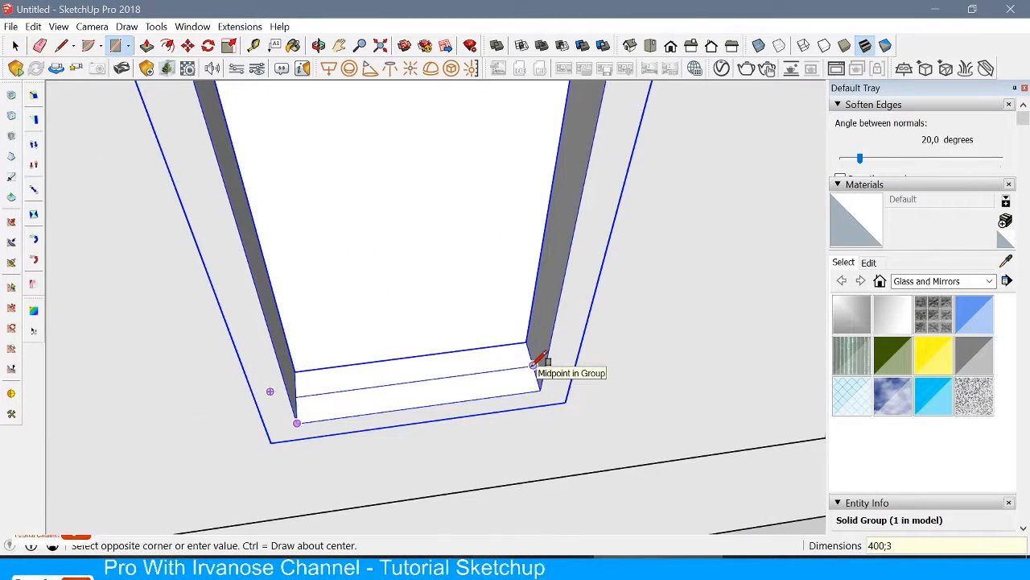
key("ctrl+z")
middle_click_drag(533, 365, 499, 377)
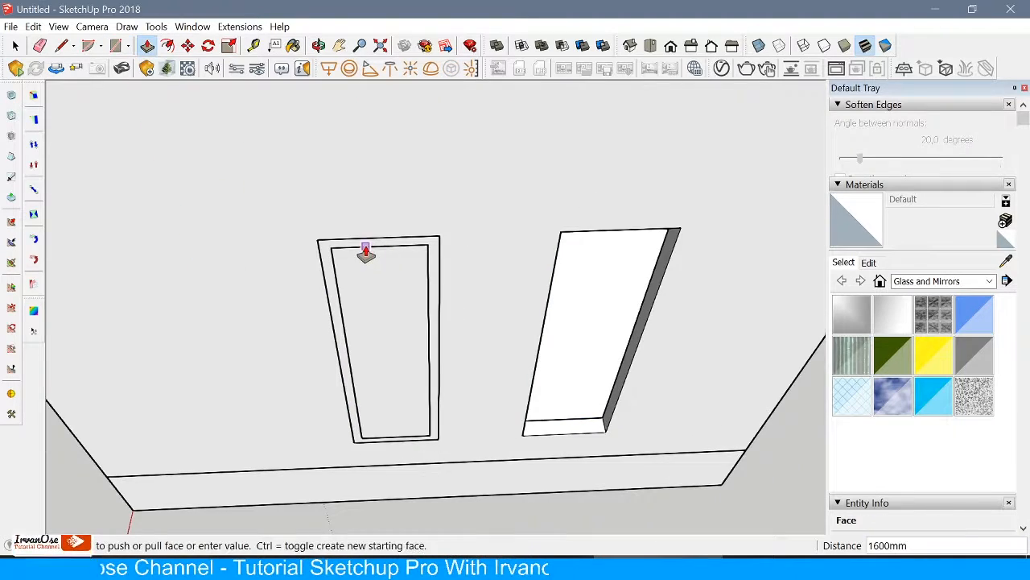
Offset the panel's face inward and push the inner face through to form an open window sash
key("f")
left_click(363, 253)
left_click(375, 285)
key("p")
left_click(378, 304)
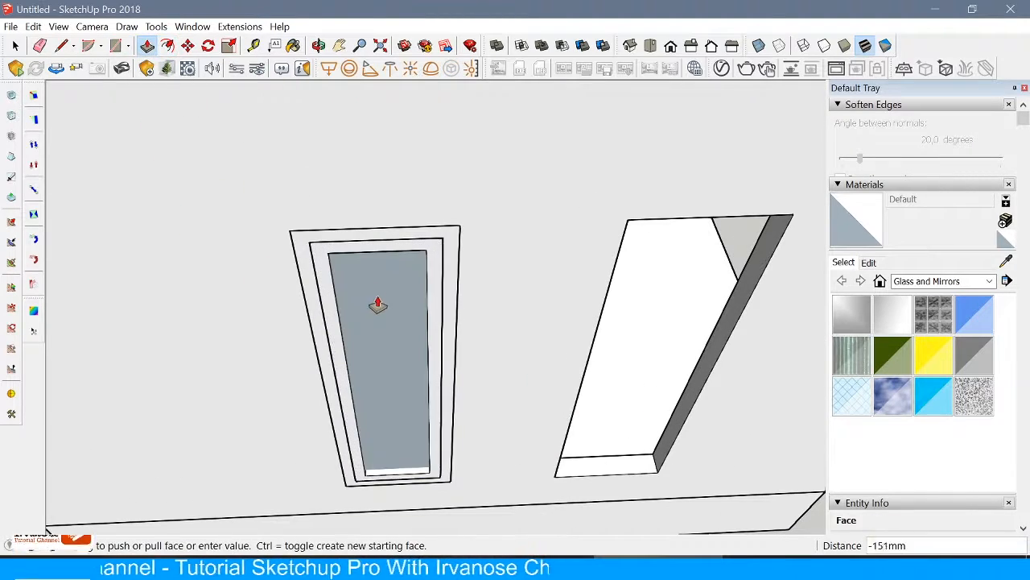
left_click(384, 396)
Select the complete window sash and make it a group
key("space")
scroll(345, 329, "up", 4)
triple_click(381, 317)
right_click(382, 317)
left_click(420, 419)
Draw a thin 300 mm wide rectangle along the middle of the sash's inner sill and pull it up into a glass pane
left_click(116, 46)
left_click(276, 412)
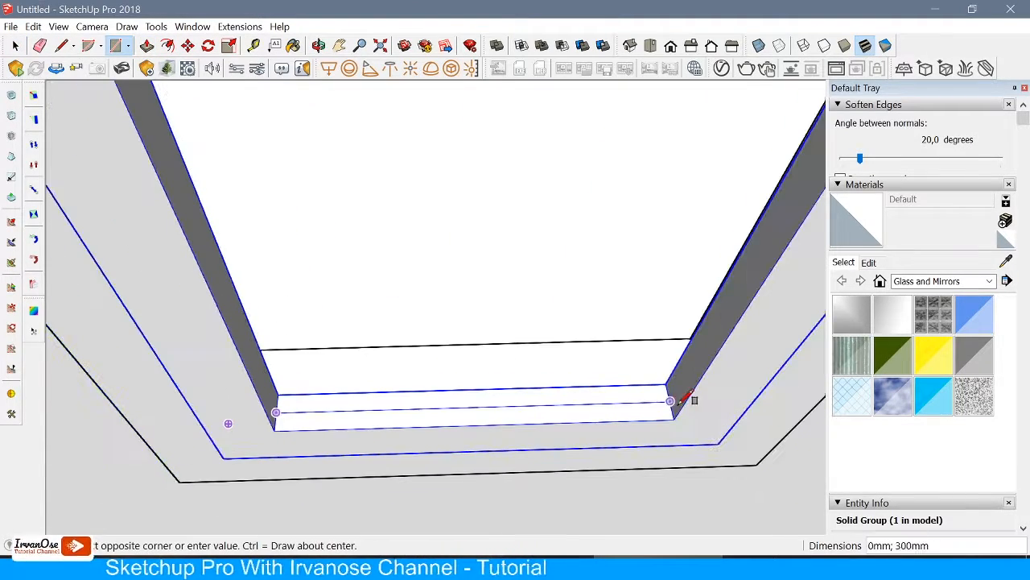
key("p")
scroll(291, 414, "up", 2)
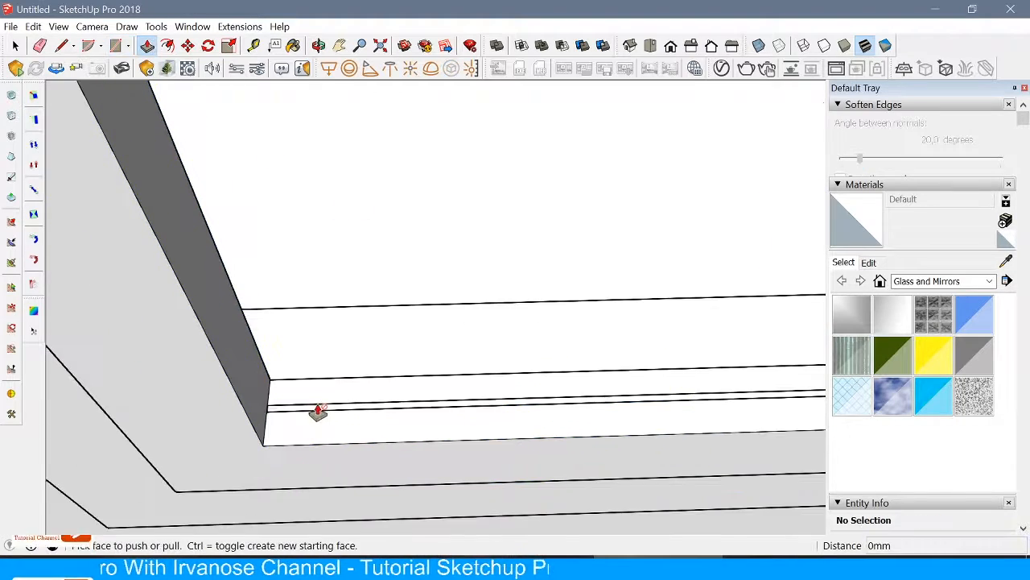
left_click(319, 414)
scroll(402, 441, "down", 8)
left_click(444, 236)
left_click(443, 367)
Select the whole glass pane and make it a component named kaca
key("space")
scroll(496, 308, "up", 3)
triple_click(418, 265)
right_click(418, 265)
left_click(496, 378)
type("kaca")
key("Return")
Copy the window frame, sash and glass pane 1000 mm across into the second window opening
scroll(281, 194, "down", 2)
left_click(249, 158)
key("ctrl")
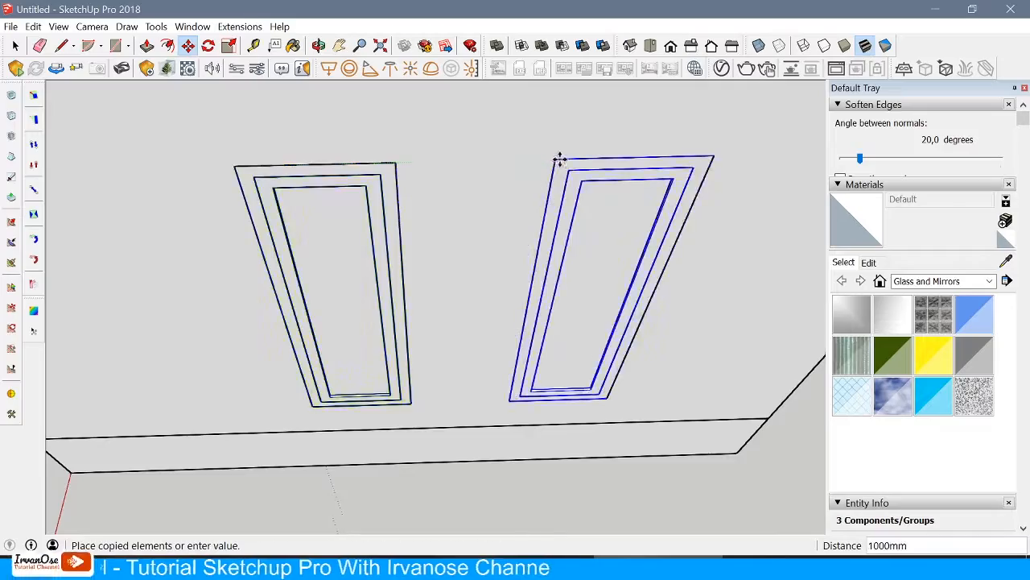
left_click(558, 159)
middle_click_drag(559, 158, 271, 349)
key("space")
left_click(272, 350)
Place a vertical guide 50 mm inward from the front inner edge of the wall with the windows
scroll(306, 209, "down", 3)
middle_click_drag(290, 223, 427, 317)
scroll(427, 317, "down", 2)
scroll(357, 310, "up", 2)
middle_click_drag(357, 274, 357, 311)
scroll(357, 311, "down", 2)
scroll(318, 150, "up", 2)
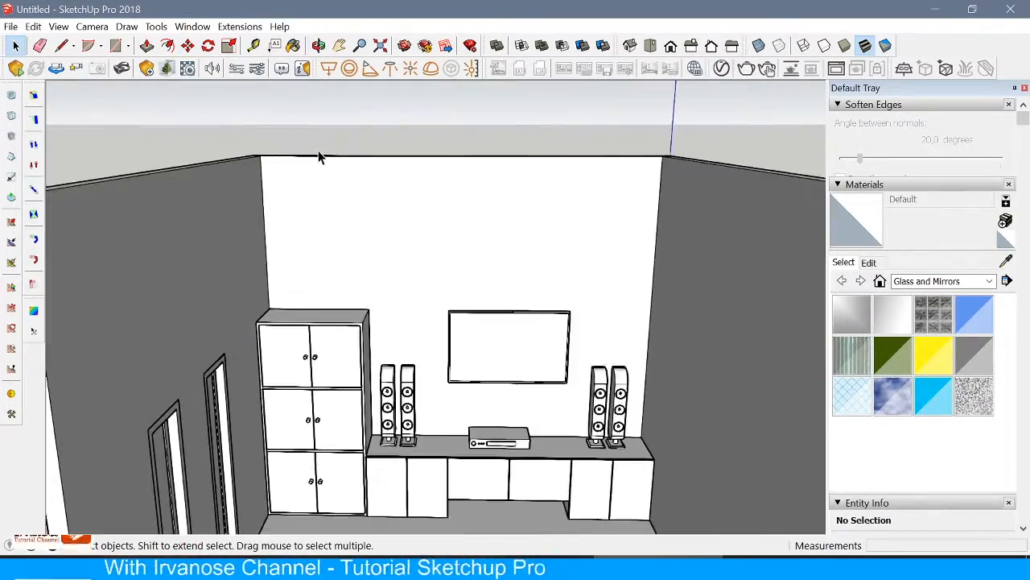
scroll(318, 150, "down", 2)
scroll(208, 251, "up", 4)
middle_click_drag(208, 252, 208, 277)
type("50")
key("Return")
scroll(205, 259, "up", 1)
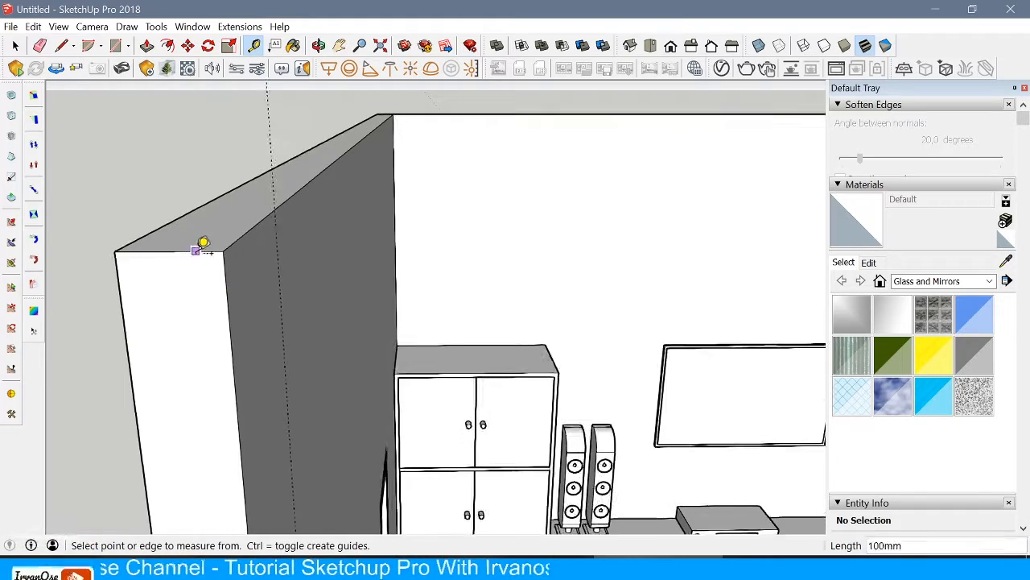
Add horizontal guides near the top of the window wall's front edge and draw a square profile between the guides
scroll(233, 246, "down", 6)
scroll(230, 426, "up", 3)
left_click(324, 395)
scroll(325, 387, "down", 3)
scroll(316, 202, "up", 2)
left_click(324, 193)
scroll(330, 185, "up", 2)
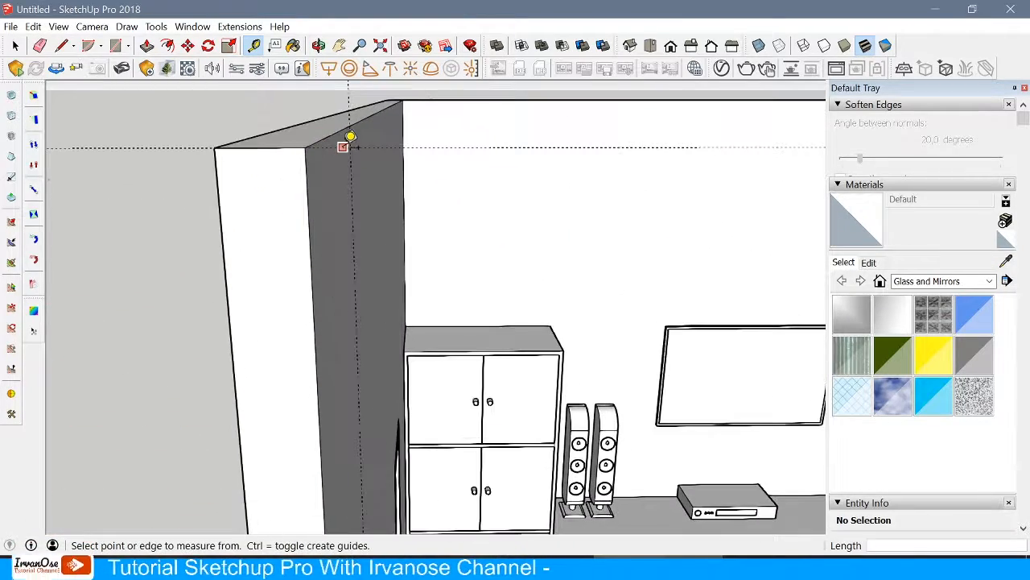
left_click(356, 191)
Add guides across the square, including 5 mm offsets, and draw a stepped cornice outline with a curved middle
scroll(316, 157, "up", 3)
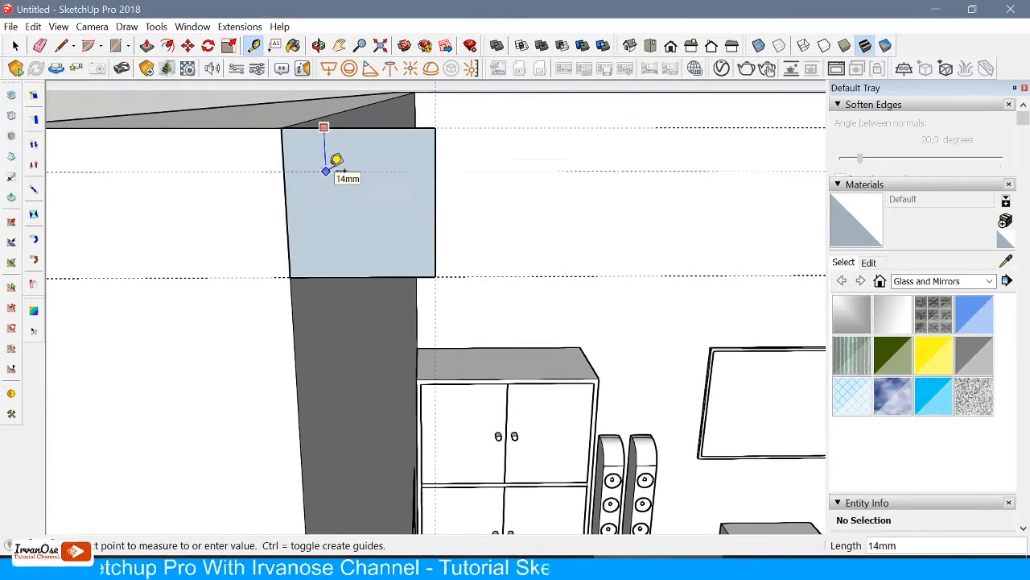
type("5")
key("Return")
scroll(345, 192, "up", 2)
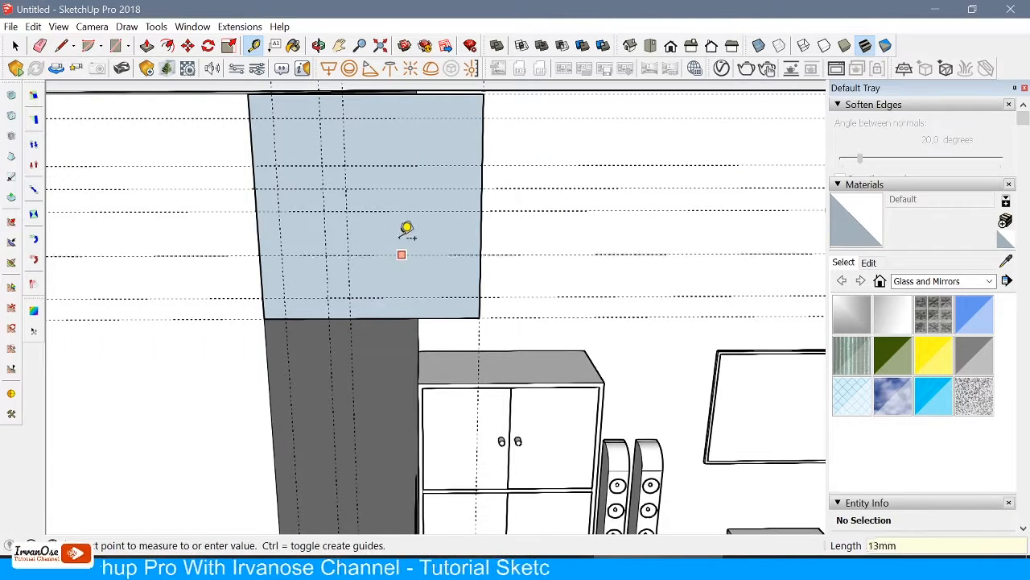
type("5")
key("Return")
scroll(282, 248, "up", 1)
scroll(285, 276, "down", 1)
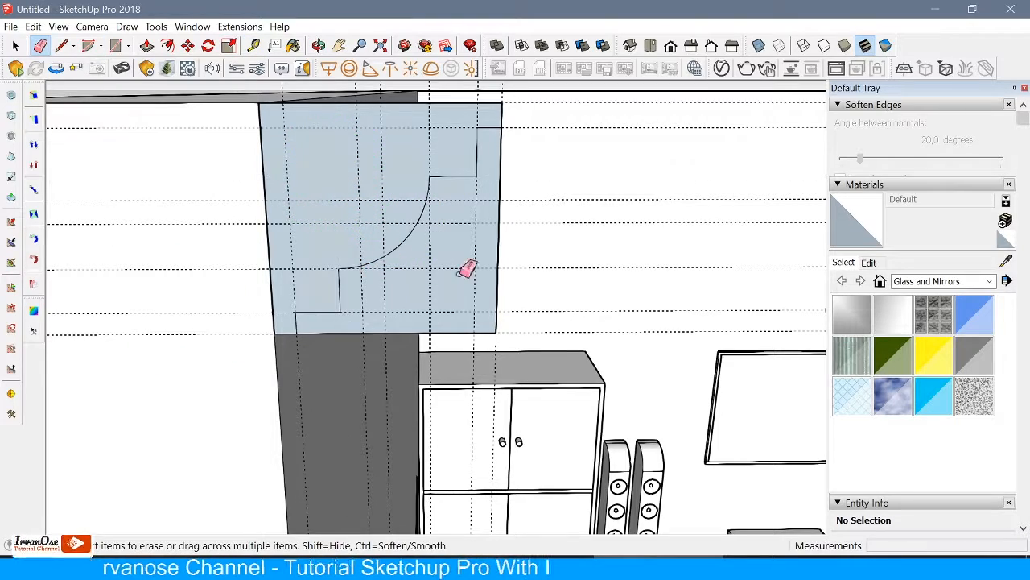
Erase the leftover square edges and the construction guides around the stepped cornice profile
scroll(460, 273, "down", 6)
left_click_drag(499, 286, 504, 193)
left_click_drag(554, 150, 515, 185)
scroll(470, 223, "up", 5)
scroll(515, 322, "down", 3)
left_click(553, 403)
Draw the cornice sweep path with lines along the inner top edges of the room walls
middle_click_drag(556, 403, 24, 427)
left_click(156, 26)
left_click(62, 45)
scroll(494, 332, "down", 7)
left_click(502, 337)
scroll(504, 338, "down", 5)
scroll(694, 383, "up", 3)
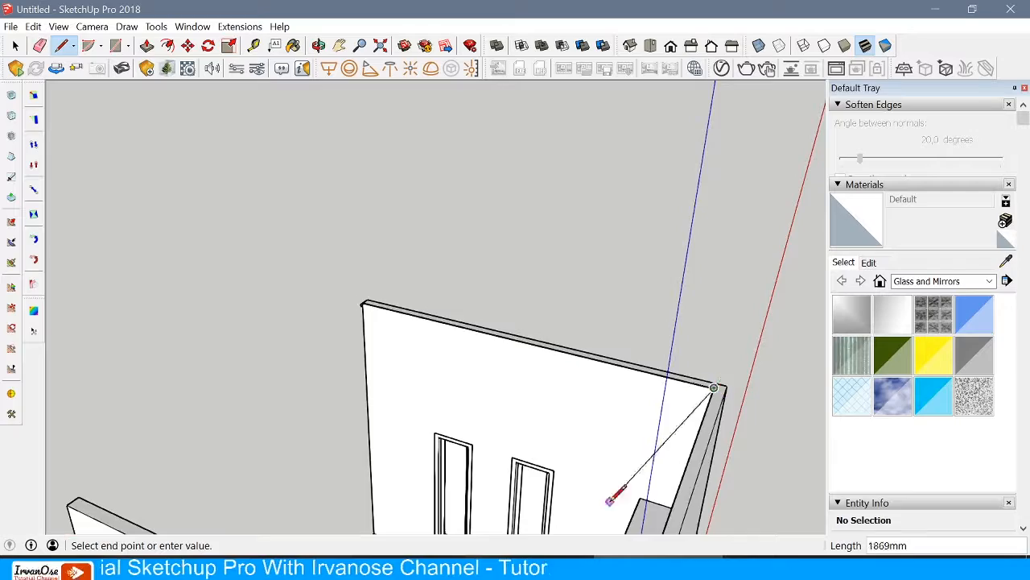
scroll(651, 483, "down", 2)
Sweep the cornice profile along the path around the tops of the walls with Follow Me
left_click(156, 26)
left_click(207, 167)
scroll(443, 270, "up", 8)
left_click(335, 198)
scroll(425, 221, "down", 8)
left_click(259, 310)
middle_click_drag(451, 355, 423, 409)
Select the whole swept cornice and make it a group
key("space")
scroll(285, 402, "up", 3)
triple_click(287, 405)
right_click(287, 402)
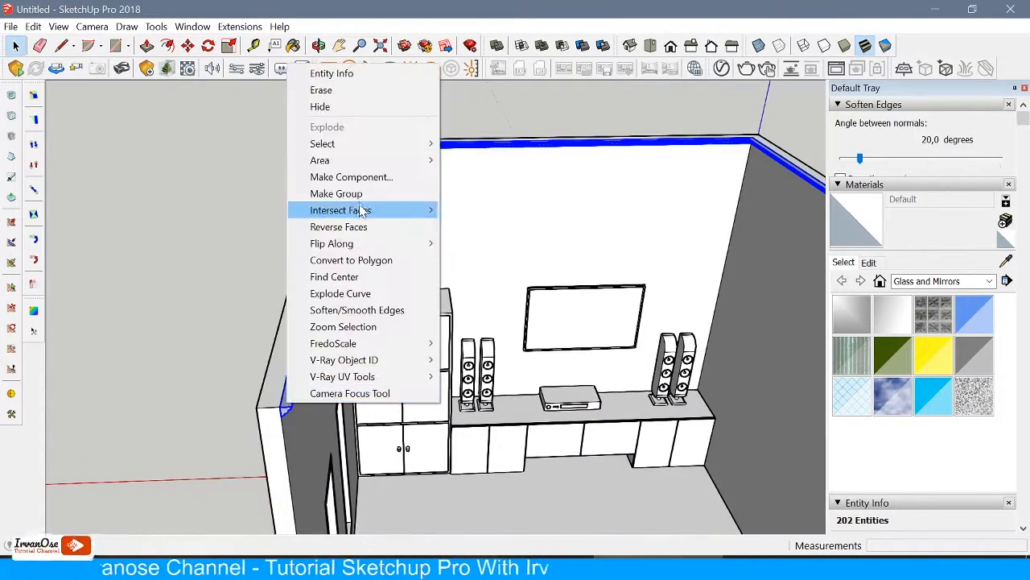
left_click(354, 194)
Draw a 4000 × 4000 mm ceiling rectangle across the top of the walls
key("r")
left_click(257, 407)
scroll(289, 347, "down", 3)
scroll(296, 354, "up", 3)
left_click(712, 146)
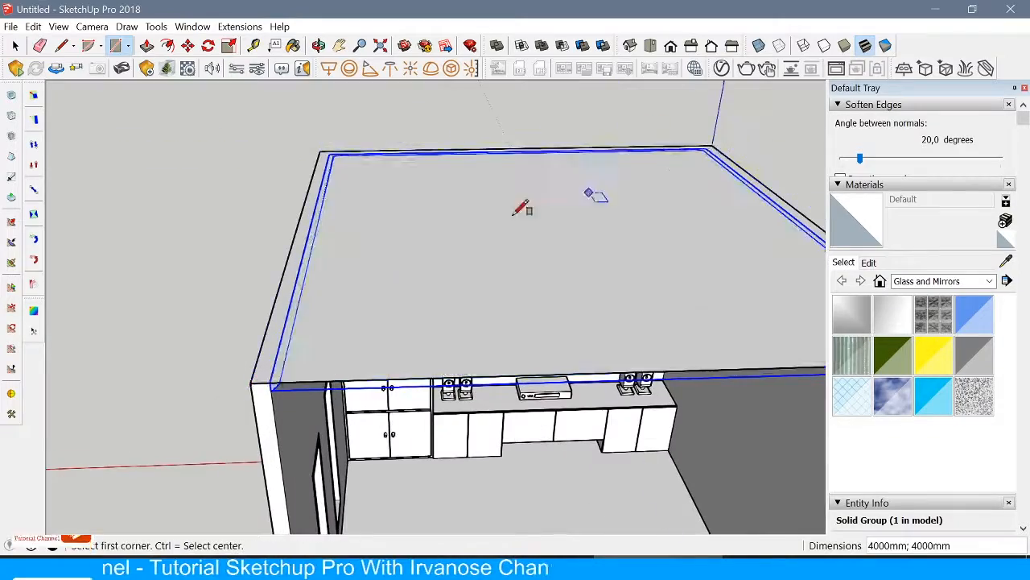
Push/pull the ceiling rectangle 30 mm to form a slab
key("p")
scroll(370, 248, "down", 3)
type("30")
key("Return")
middle_click_drag(370, 248, 474, 317)
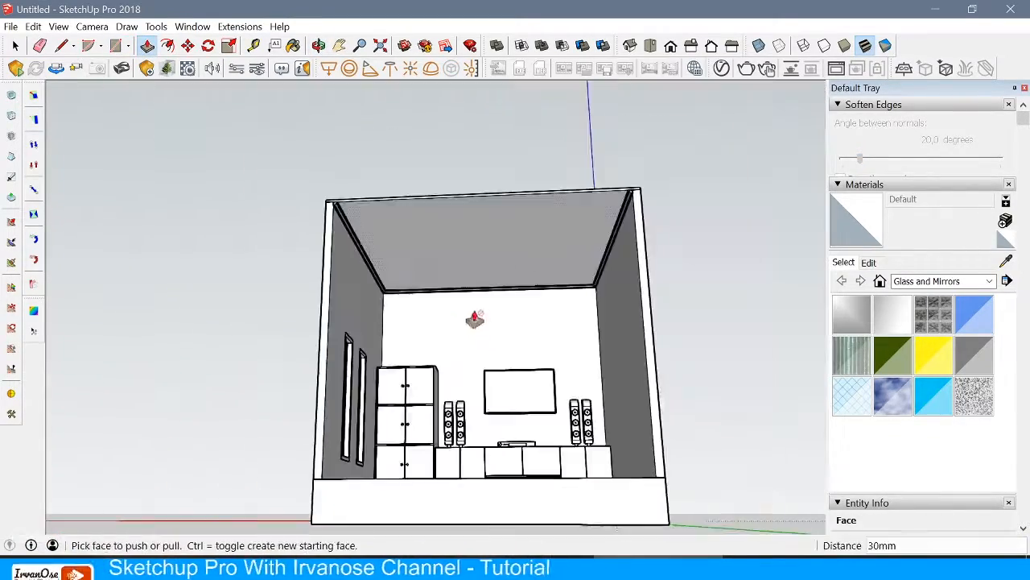
scroll(474, 317, "up", 3)
type("0")
key("Return")
Offset the ceiling outline inward and push the inner rectangle through the slab to cut a central opening
scroll(347, 223, "up", 2)
middle_click_drag(346, 223, 426, 251)
scroll(425, 250, "down", 2)
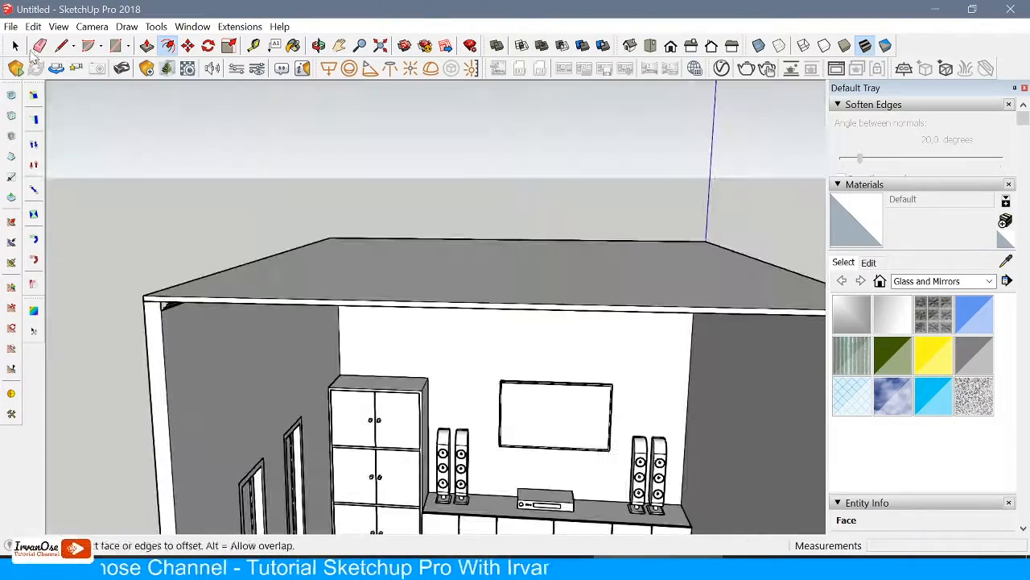
left_click(347, 264)
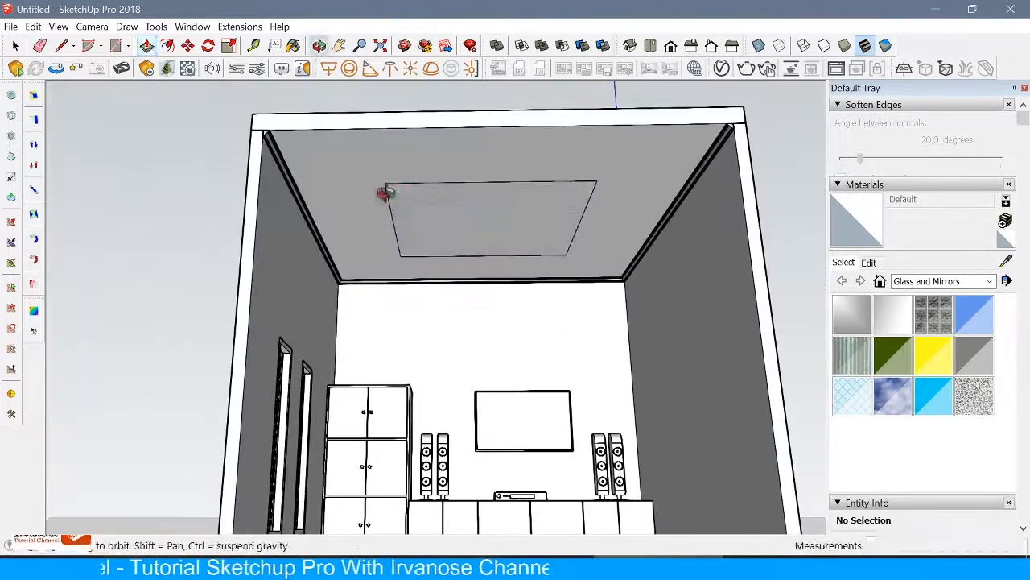
left_click(434, 190)
middle_click_drag(433, 190, 299, 294)
key("space")
triple_click(298, 323)
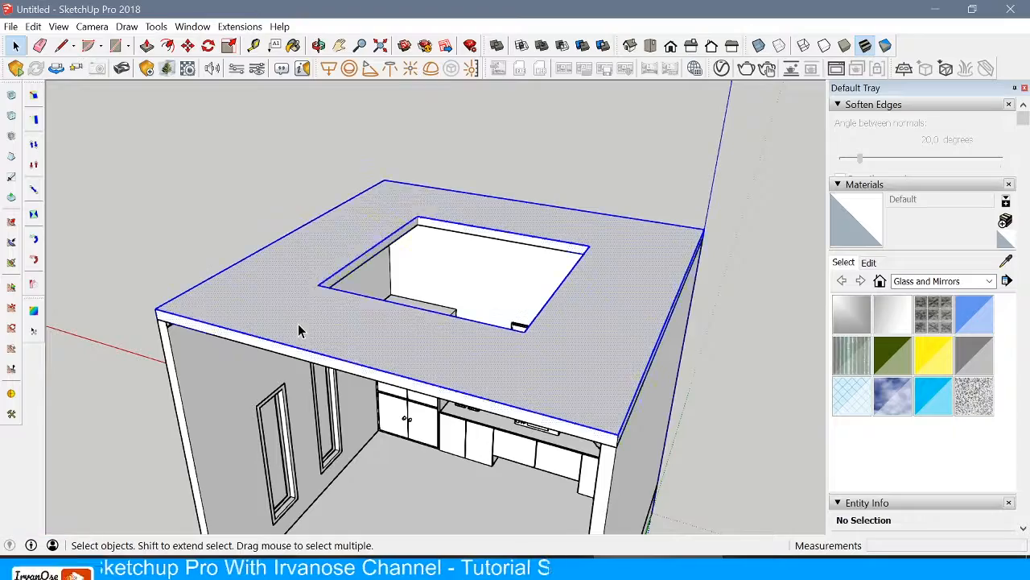
right_click(298, 324)
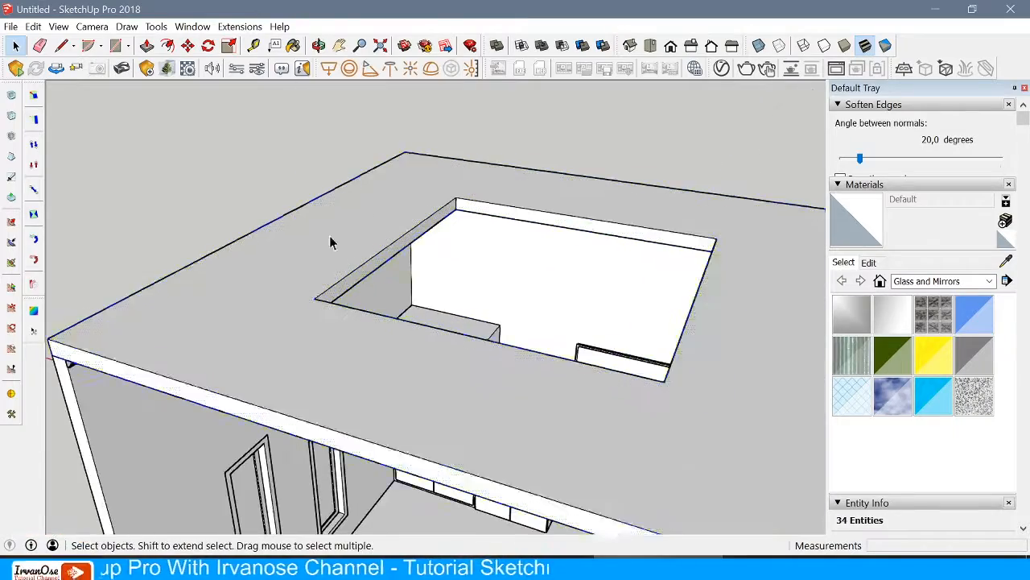
middle_click_drag(334, 241, 349, 301)
key("f")
left_click(281, 233)
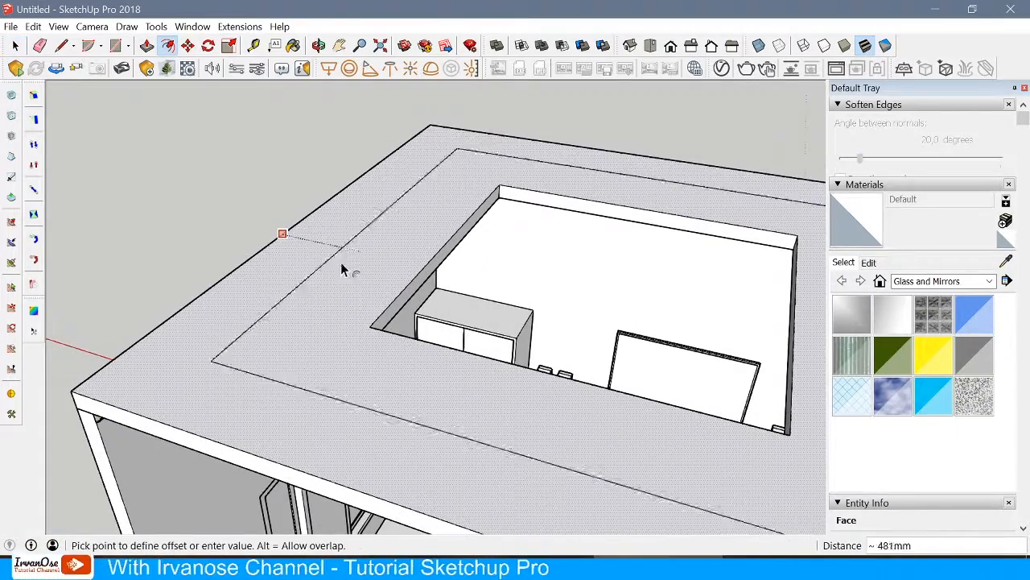
key("Escape")
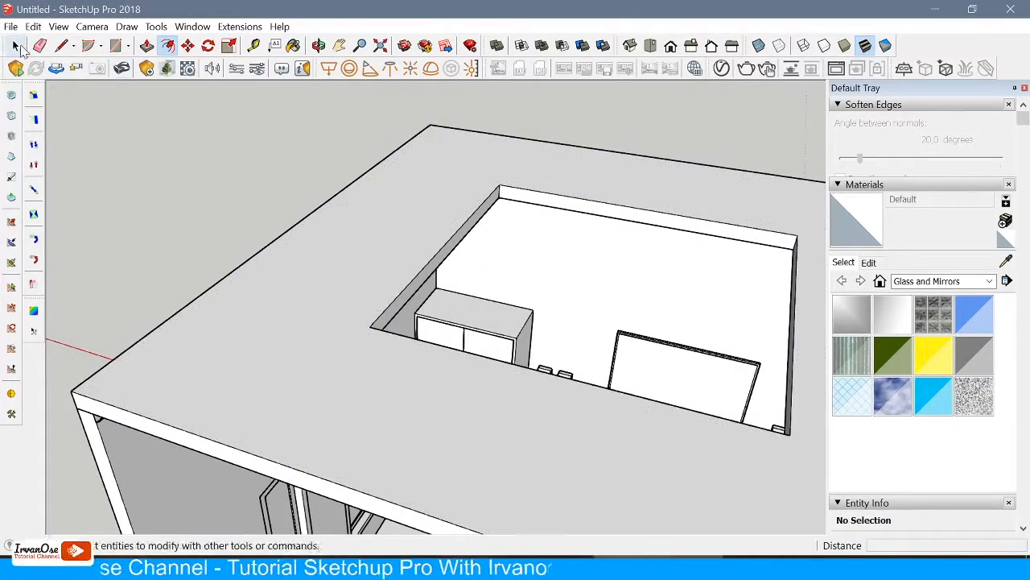
Push the front side of the ceiling opening out so the slab becomes U-shaped, open at the room's front
scroll(362, 274, "down", 4)
middle_click_drag(362, 274, 70, 496)
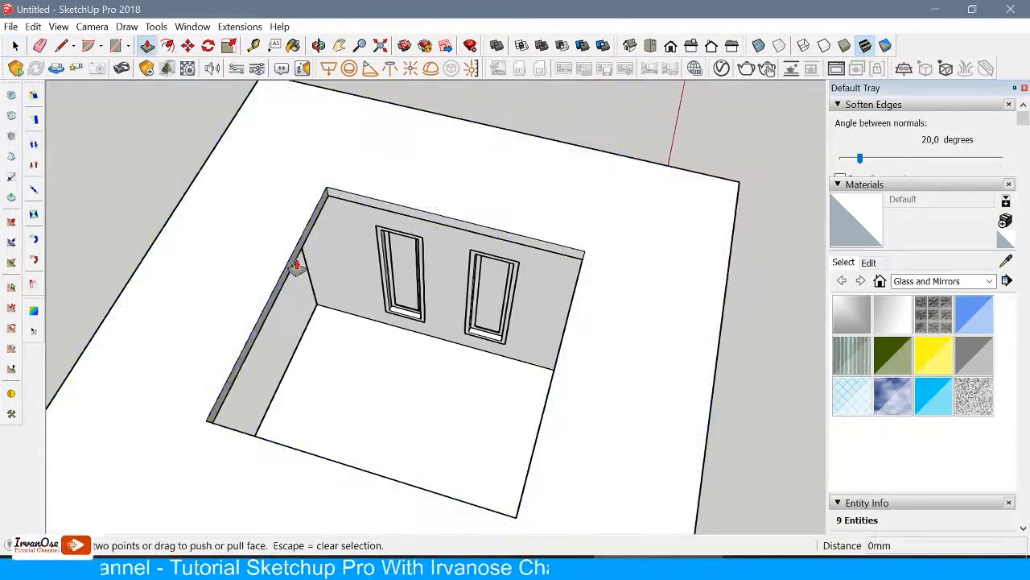
left_click_drag(298, 260, 131, 276)
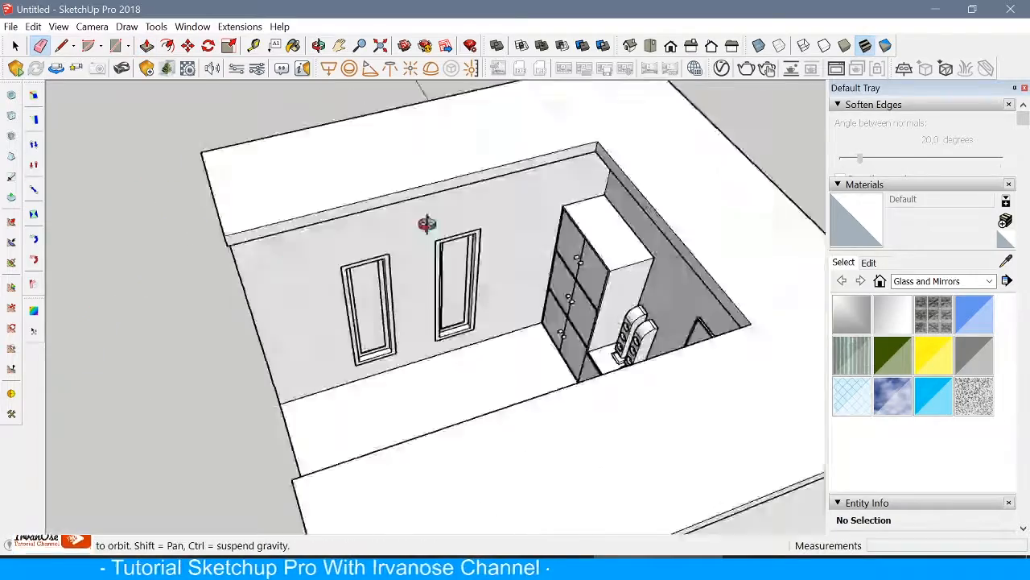
key("e")
Offset the outline of the U-shaped ceiling face inward by about 248 mm
left_click(166, 46)
left_click(318, 229)
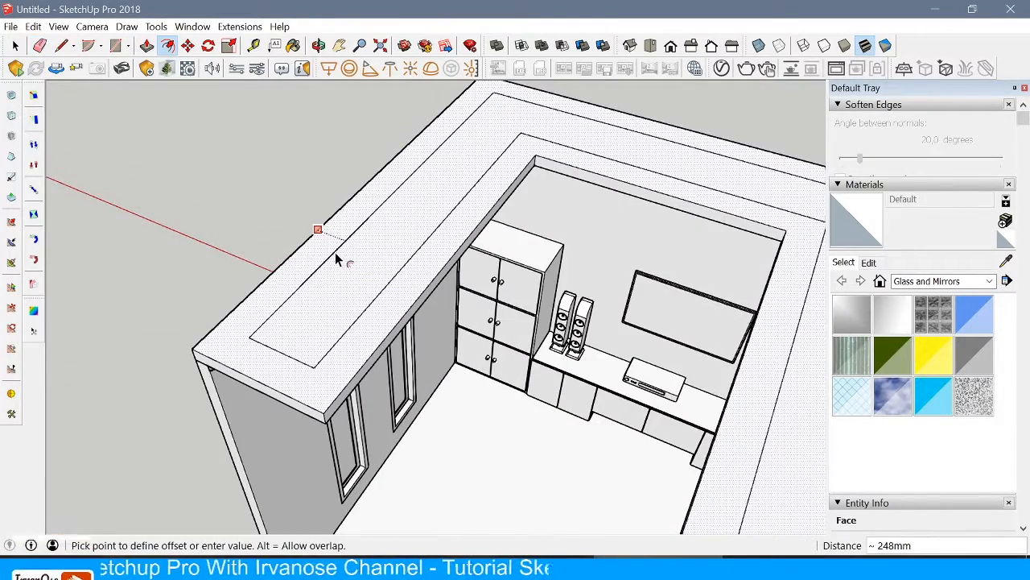
left_click(335, 252)
middle_click_drag(278, 402, 318, 409)
Erase the outer offset edges on the ceiling, keeping only the offset line closest to the opening
key("e")
left_click(291, 361)
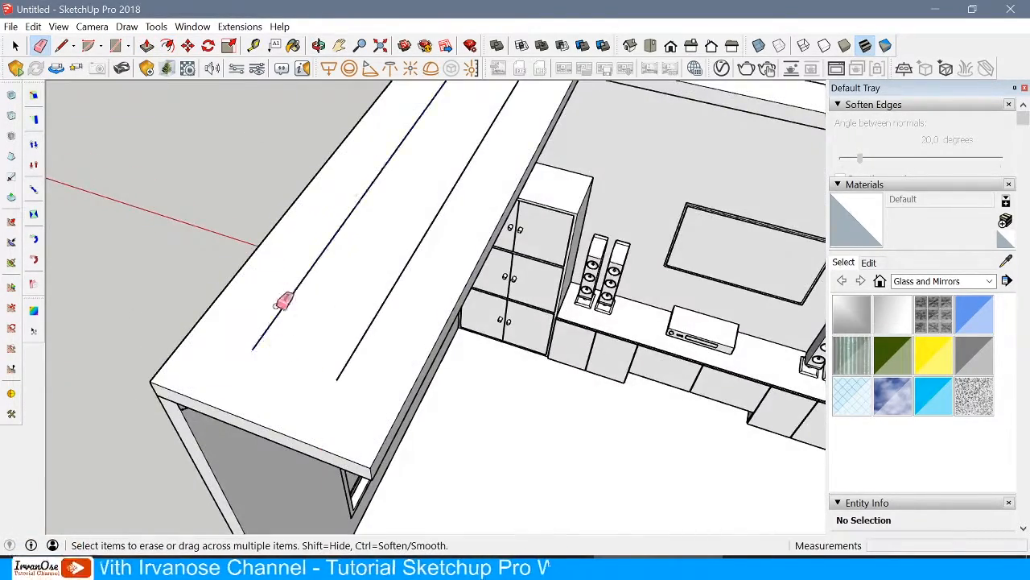
left_click(274, 314)
scroll(402, 273, "down", 4)
left_click(564, 156)
left_click_drag(656, 278, 606, 383)
Draw line segments extending the remaining offset edges to the front ends of the U-shaped ceiling
left_click(62, 46)
scroll(346, 294, "up", 3)
left_click_drag(375, 302, 352, 334)
left_click_drag(566, 349, 555, 384)
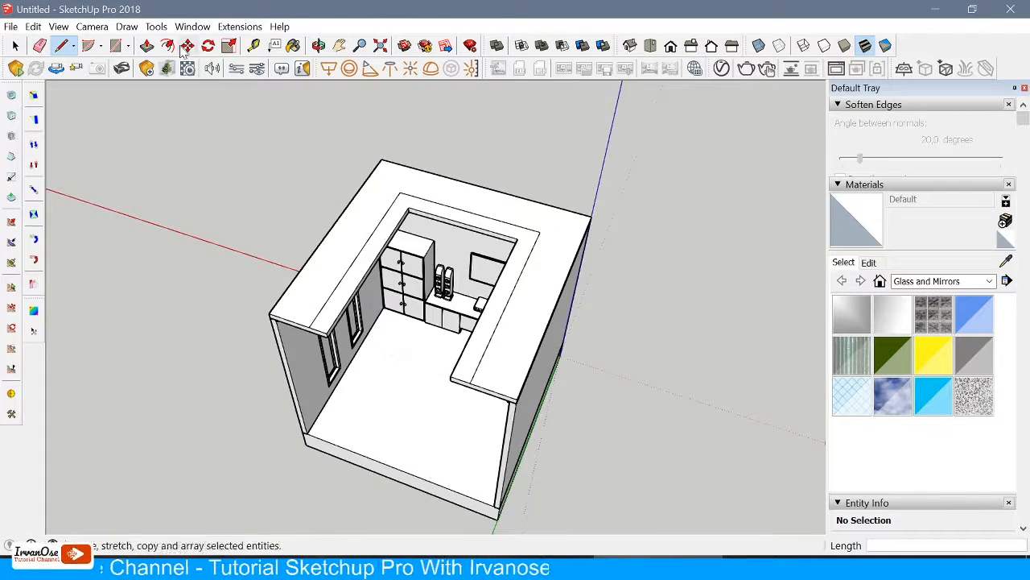
Place guides parallel to the remaining offset line, just outside it on all three sides of the ceiling
left_click(254, 45)
left_click(309, 309)
type("1")
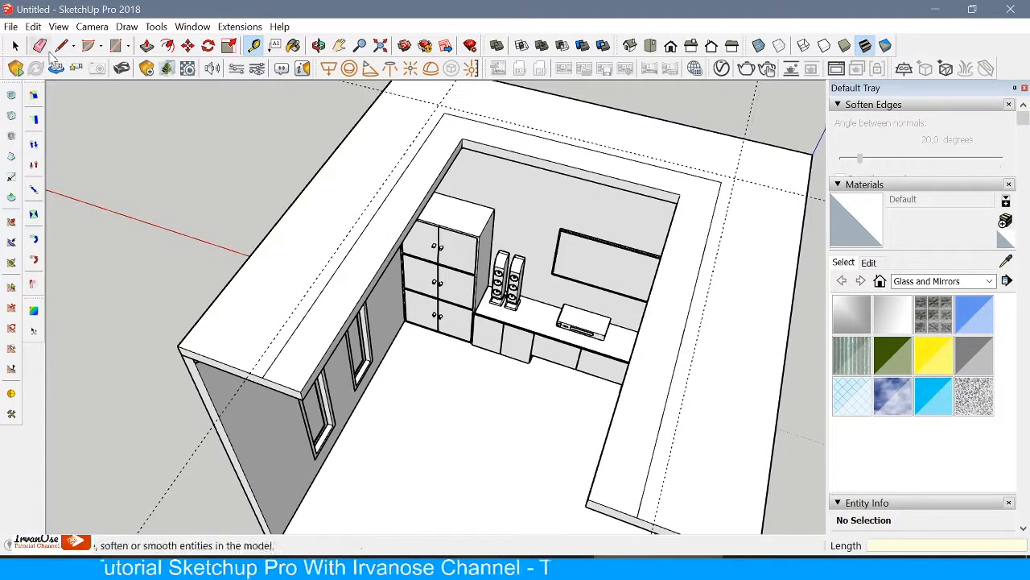
Push/pull the narrow ceiling strip along the guides around the opening 100 mm
type("p")
left_click(314, 293)
type("100")
key("Return")
middle_click_drag(302, 346, 270, 354)
scroll(298, 338, "up", 3)
middle_click_drag(169, 378, 391, 327)
scroll(391, 327, "down", 3)
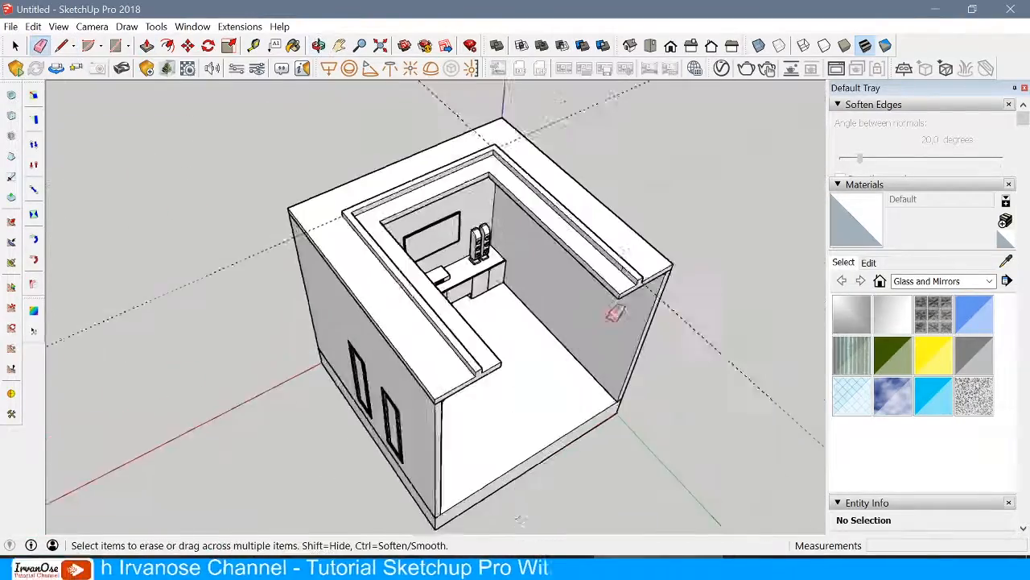
Measure across the narrow strip beside the ceiling recess and push/pull the strip 50 mm
scroll(644, 242, "up", 4)
scroll(697, 362, "down", 2)
middle_click_drag(697, 362, 564, 306)
key("t")
scroll(321, 165, "up", 2)
left_click(329, 164)
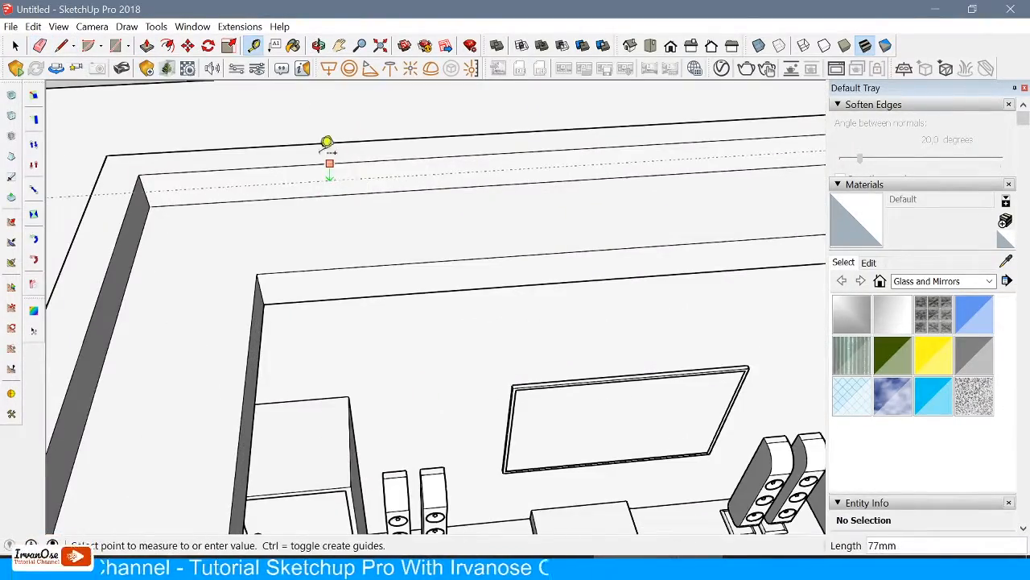
key("p")
left_click(205, 161)
type("50")
key("Return")
Draw lines between the inner corners of the ceiling recess, with a back edge about 2600 mm long
key("t")
left_click(291, 148)
key("l")
left_click(137, 168)
scroll(167, 209, "down", 3)
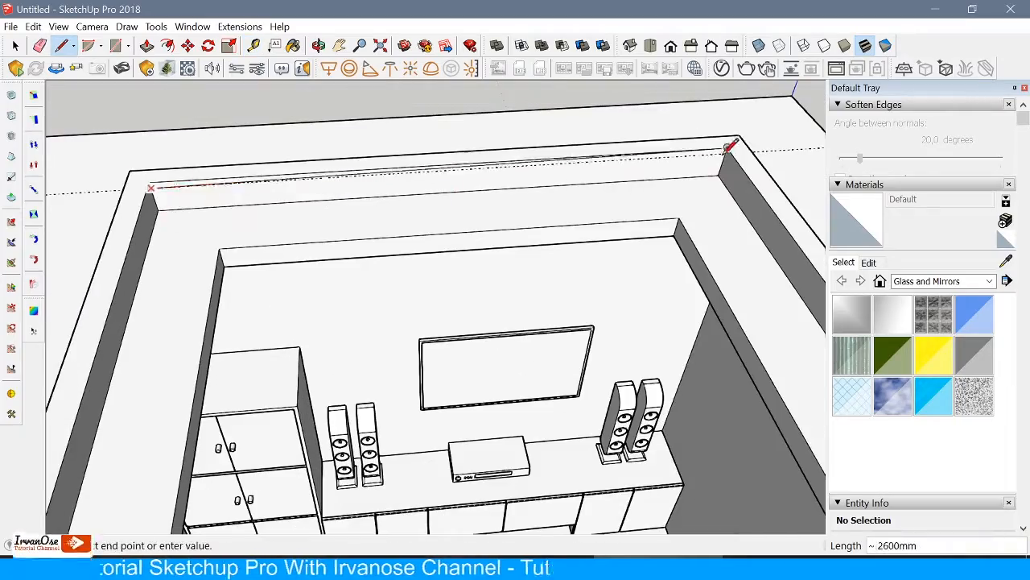
scroll(211, 189, "down", 3)
left_click(207, 446)
middle_click_drag(207, 446, 258, 173)
scroll(206, 214, "down", 3)
scroll(258, 173, "up", 5)
Select the connected ceiling geometry and make it a group
key("space")
triple_click(232, 262)
right_click(232, 263)
left_click(299, 395)
left_click(515, 161)
Paint all the tall cabinet's doors with Translucent Glass Dark Green
middle_click_drag(644, 354, 428, 217)
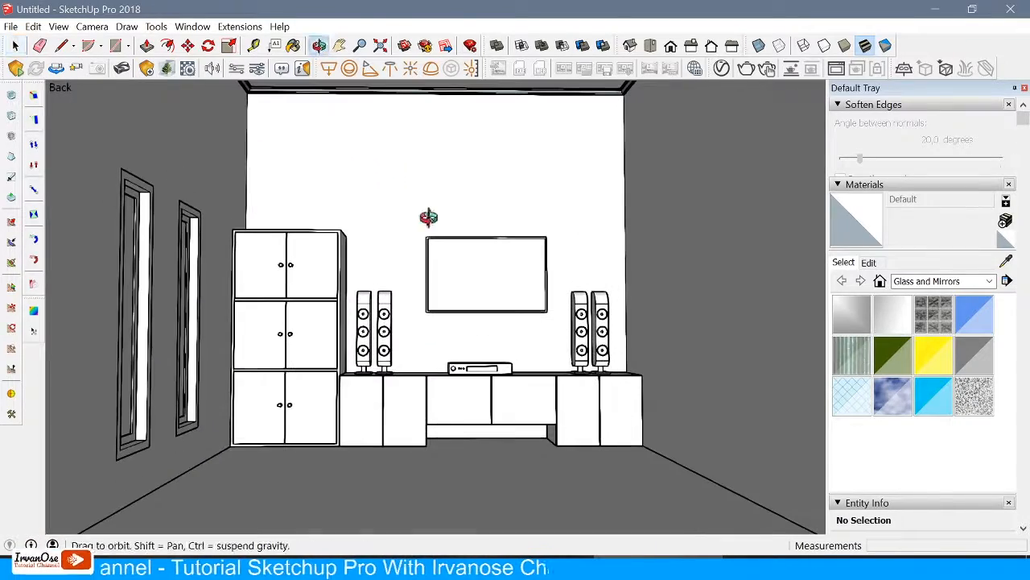
scroll(328, 276, "up", 2)
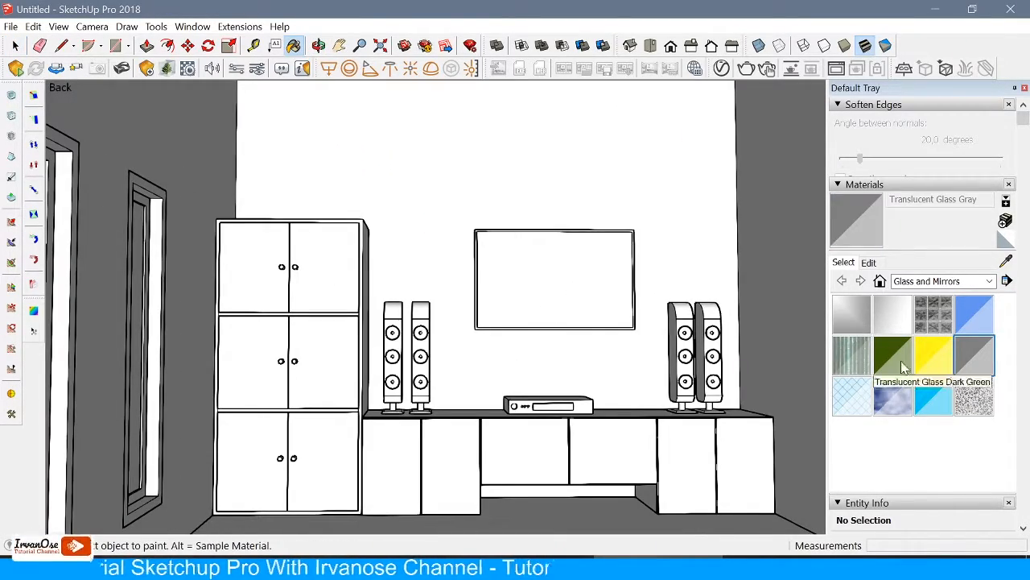
left_click(901, 361)
left_click(322, 286)
left_click(319, 350)
left_click(320, 443)
scroll(344, 289, "down", 1)
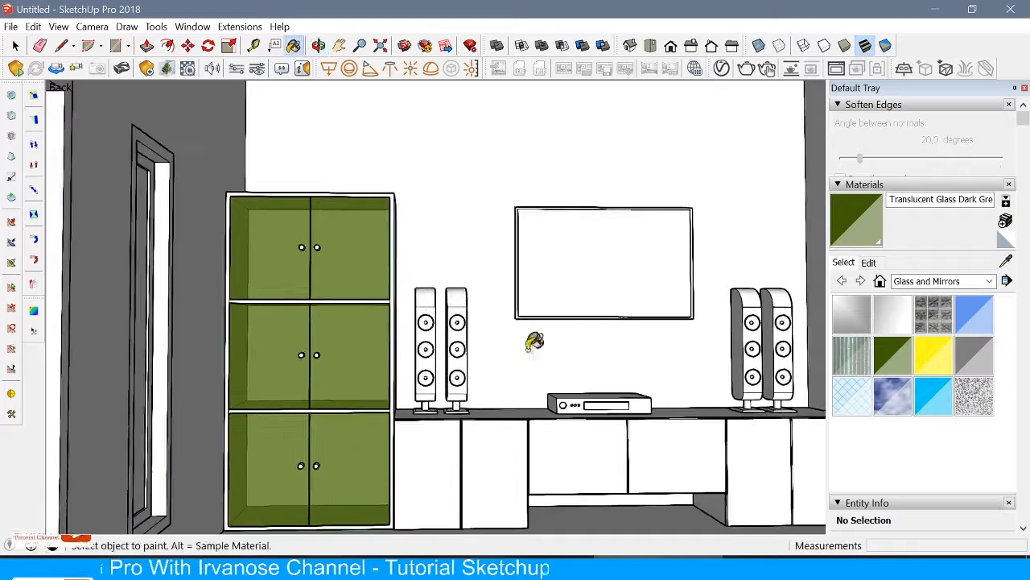
Switch to the Colors-Named materials and paint the speaker nearest the tall cabinet black
scroll(676, 313, "up", 1)
left_click(989, 281)
left_click(928, 370)
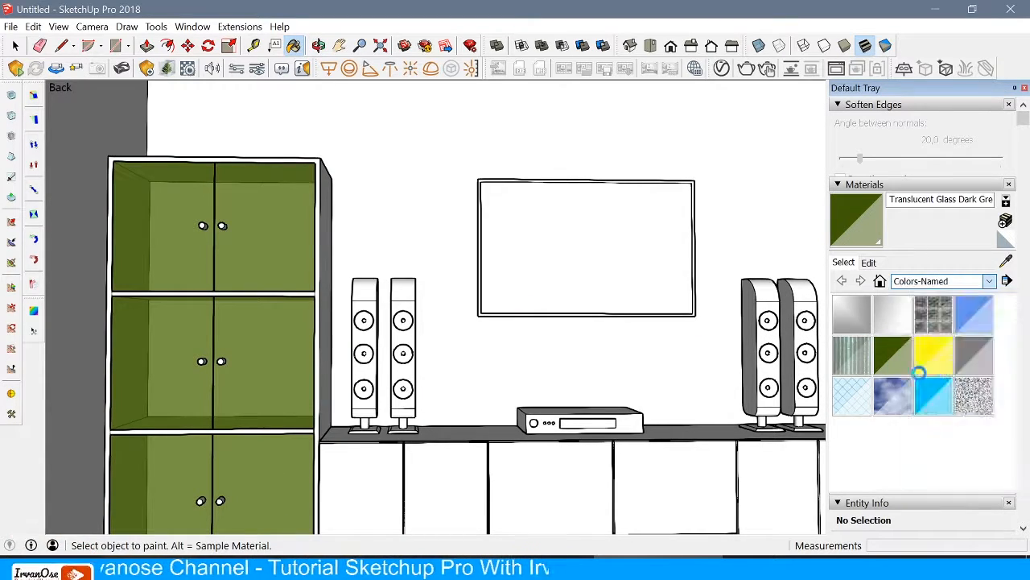
scroll(920, 419, "down", 10)
left_click(851, 262)
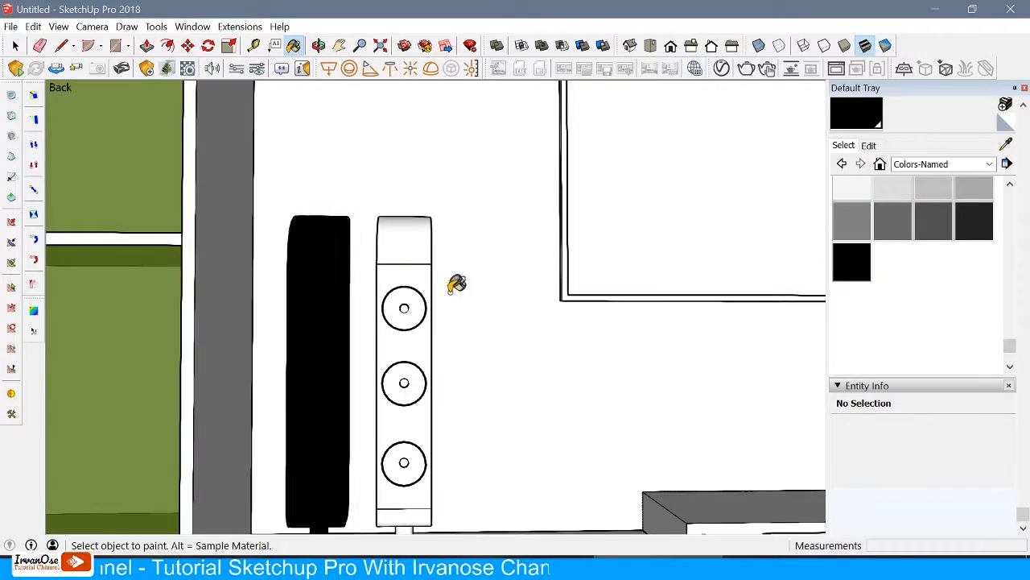
Paint the driver cones of the speaker nearest the tall cabinet dark gray and its body near-black
middle_click_drag(461, 280, 329, 418)
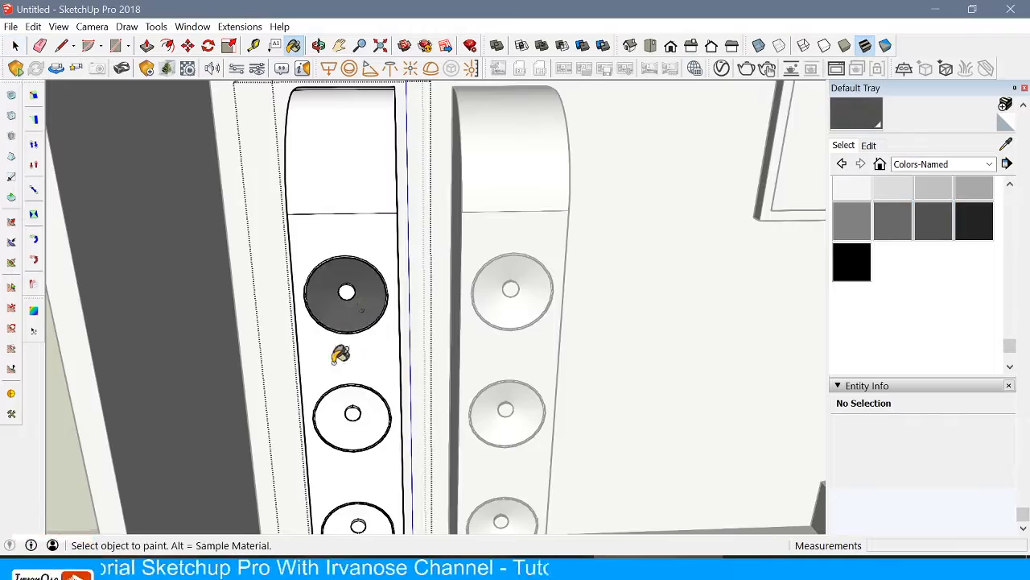
scroll(345, 448, "up", 3)
left_click(345, 471)
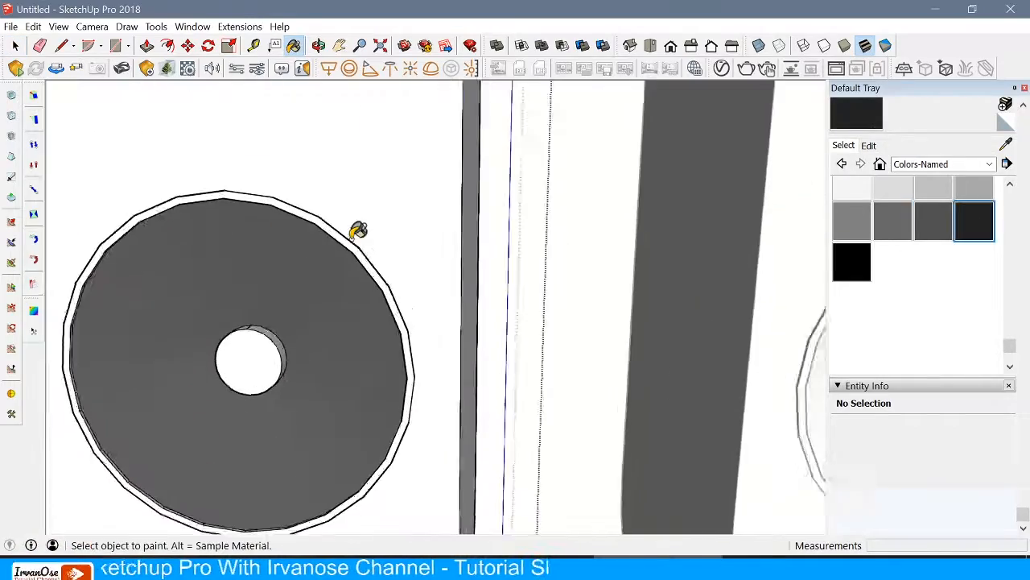
left_click(357, 230)
mouse_move(357, 230)
middle_mouse_down()
mouse_move(166, 266)
mouse_move(314, 314)
mouse_move(451, 338)
middle_mouse_up()
scroll(166, 267, "down", 3)
scroll(142, 194, "down", 3)
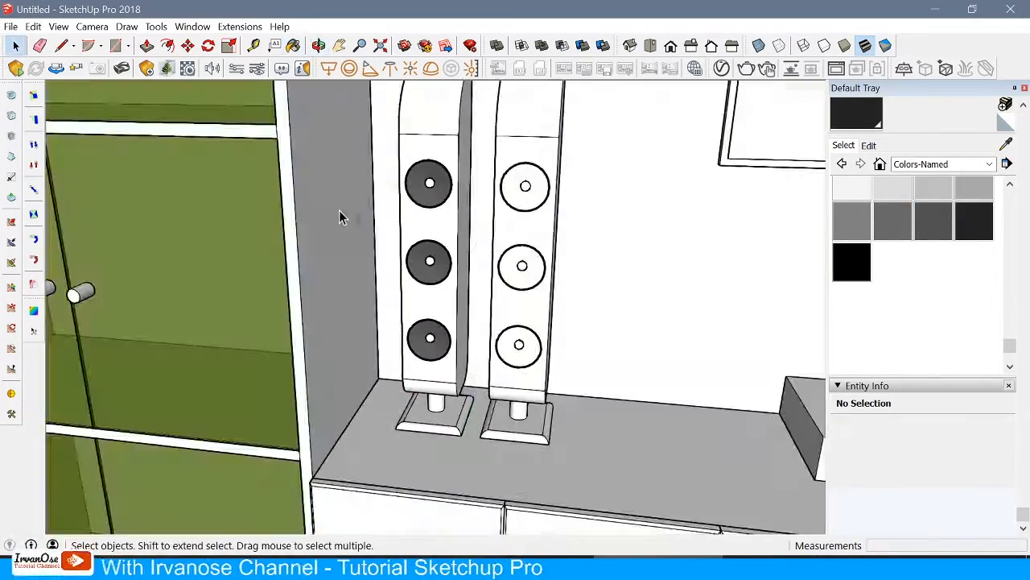
left_click(434, 168)
scroll(421, 260, "down", 5)
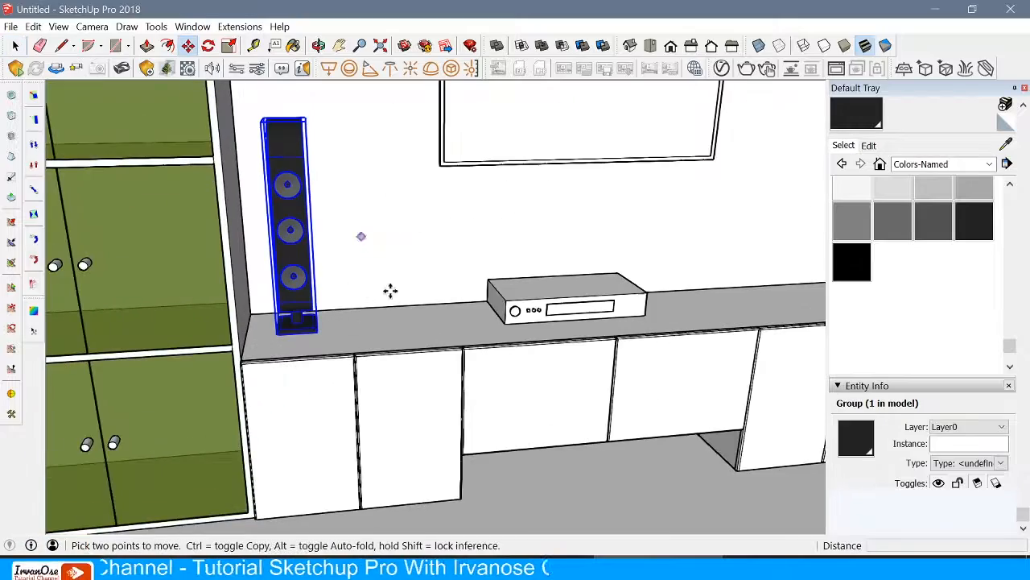
Copy the painted speaker alongside itself and copy that pair about 2072 mm along the TV cabinet
scroll(391, 290, "up", 3)
left_click(281, 347)
key("ctrl")
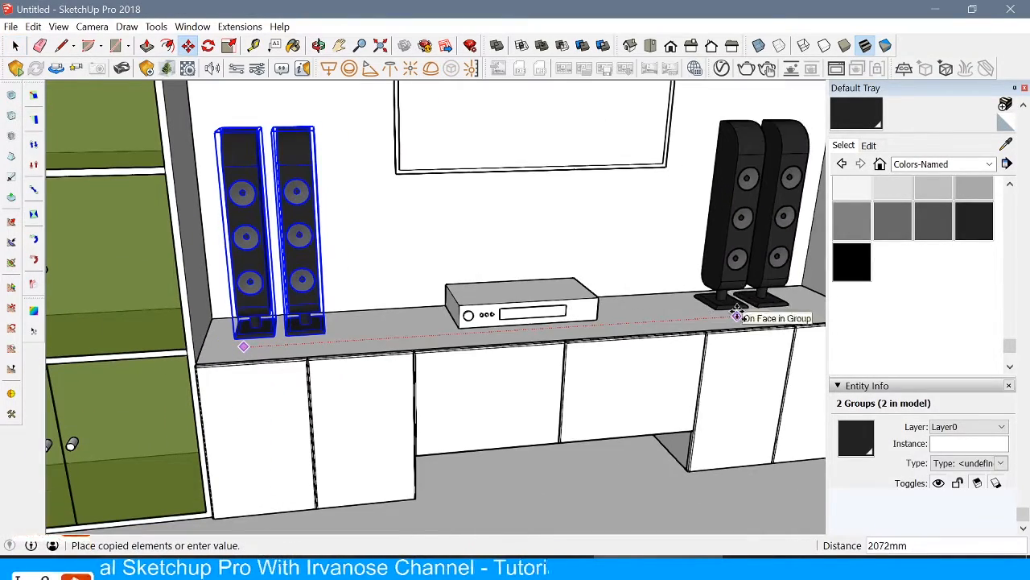
left_click(736, 317)
middle_click_drag(736, 317, 515, 322)
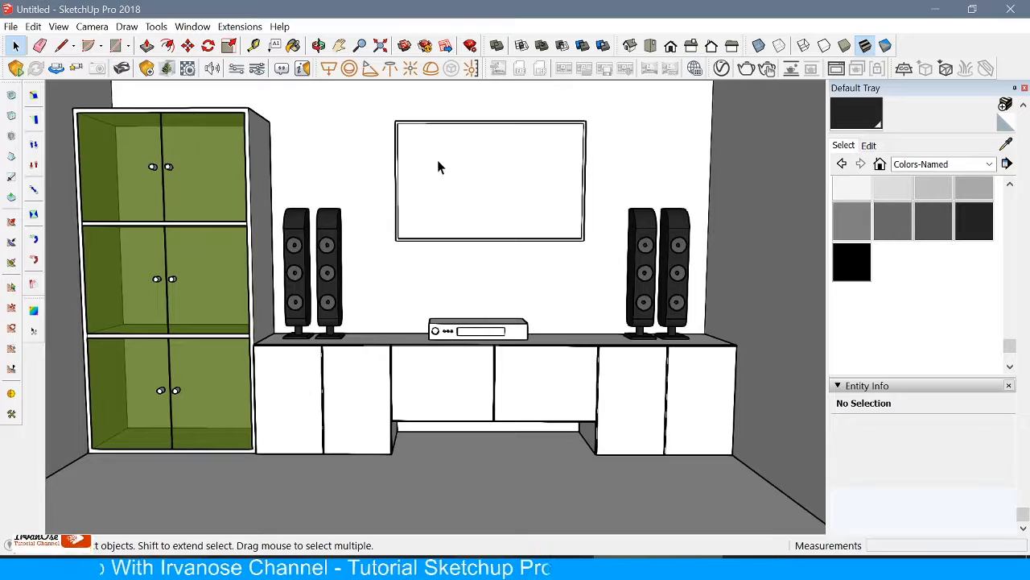
Paint the wall-mounted TV near-black and its screen with the gray reflective material from Glass and Mirrors
key("b")
left_click(437, 159)
left_click(990, 163)
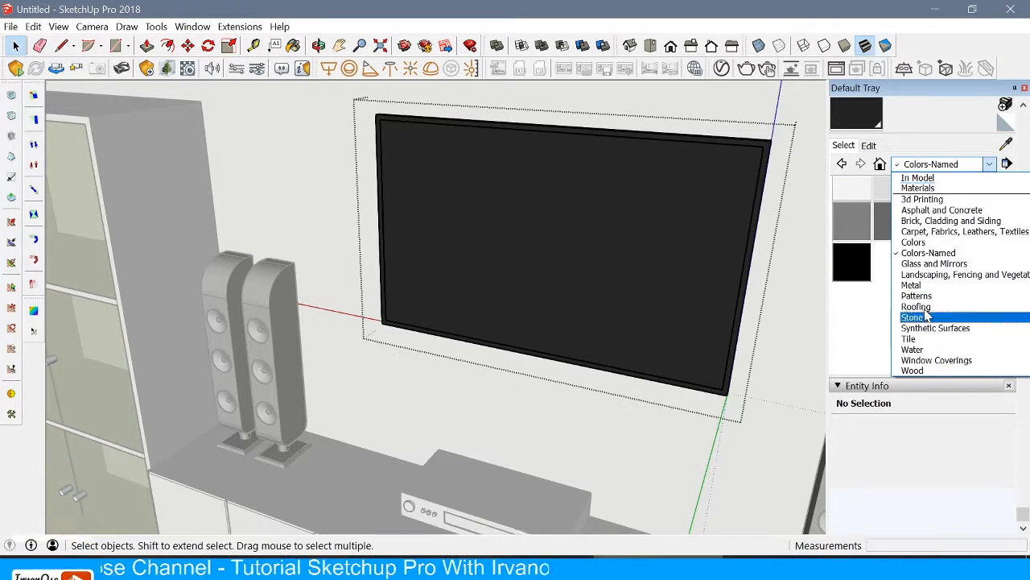
left_click(933, 263)
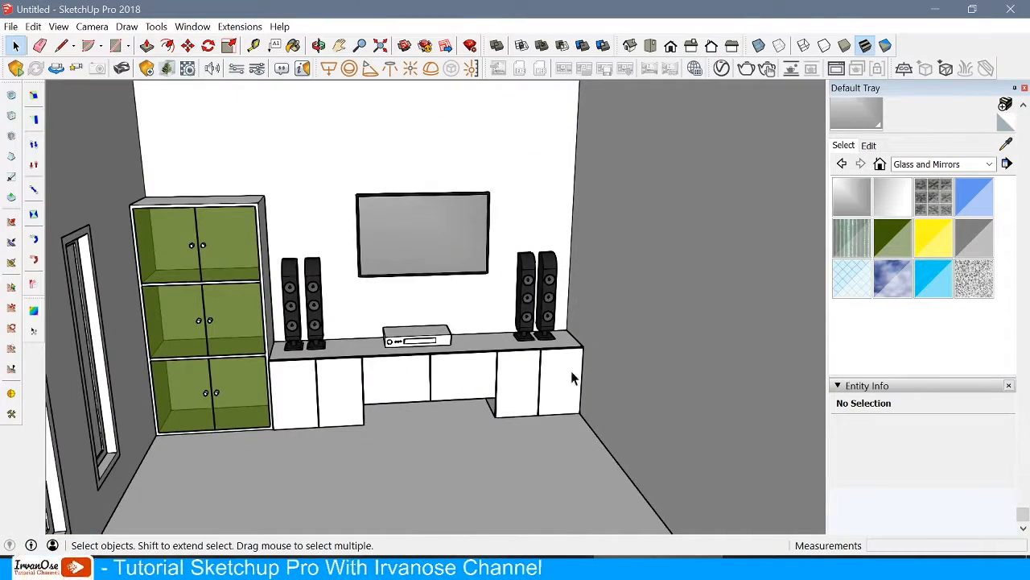
Paint the display window of the media player with the gray glass material from Glass and Mirrors
left_click(989, 163)
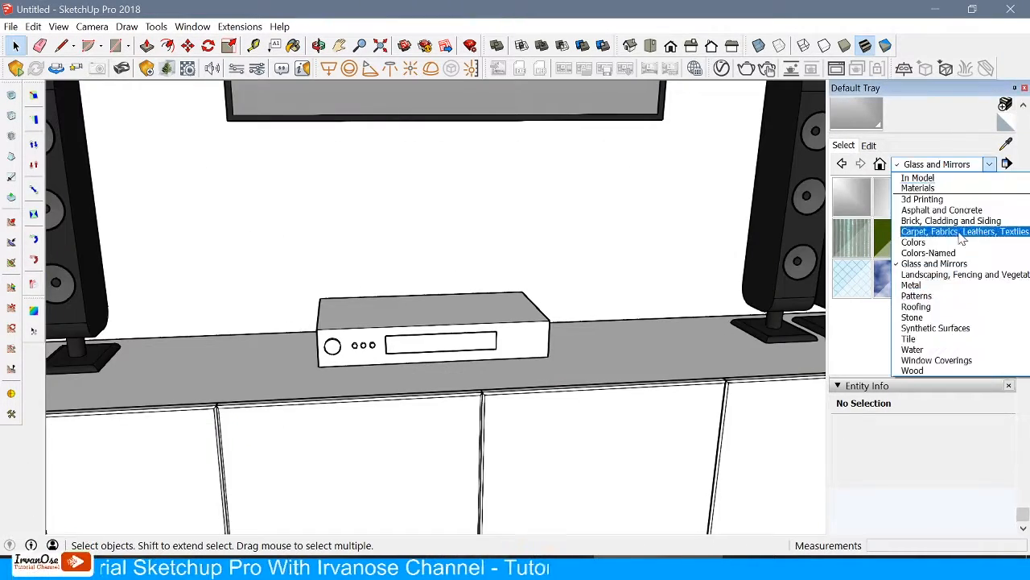
left_click(901, 252)
scroll(972, 328, "down", 5)
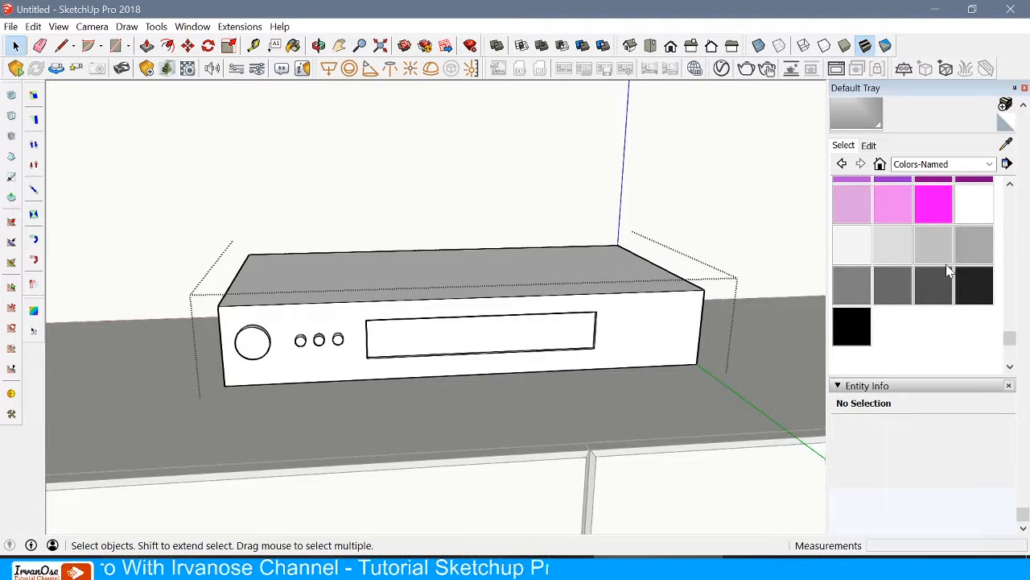
left_click(989, 163)
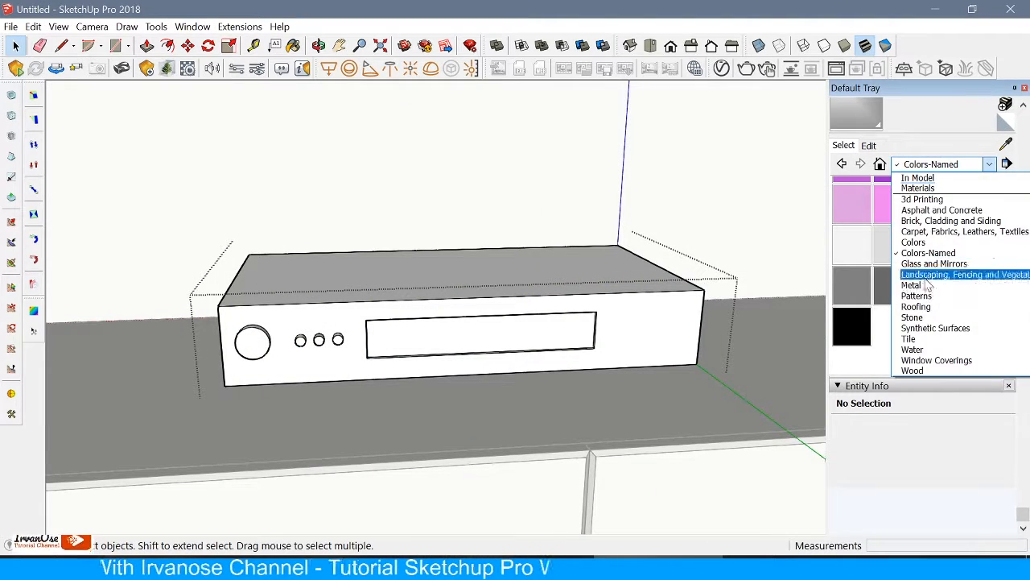
left_click(934, 262)
left_click(555, 325)
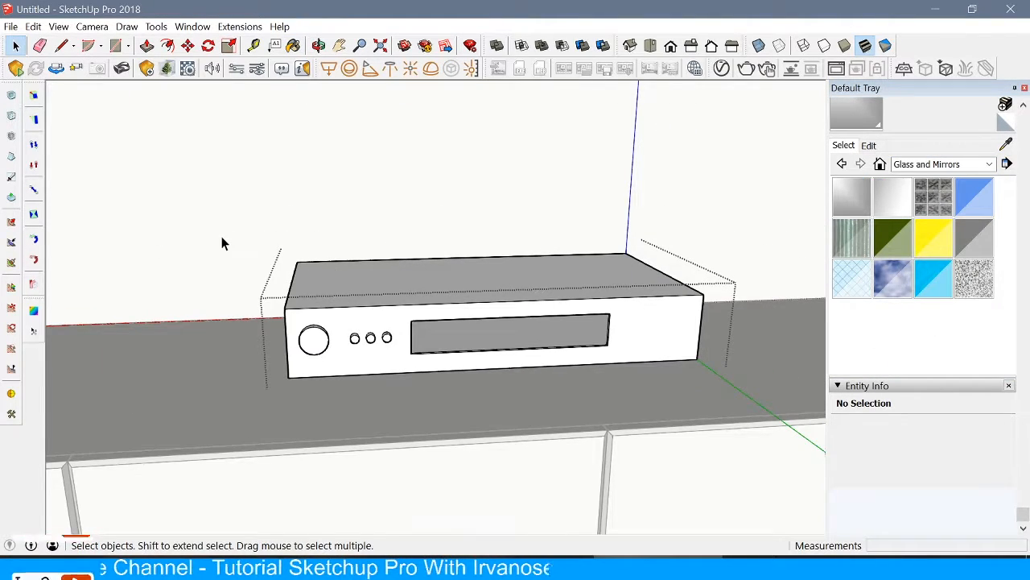
Paint the body and knobs of the media player near-black from Colors-Named
left_click(989, 164)
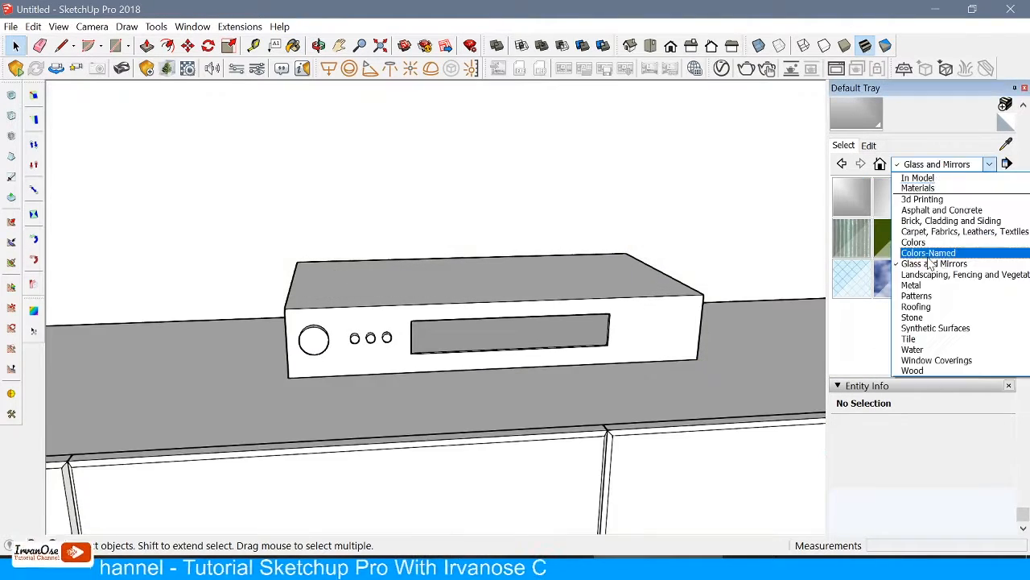
left_click(901, 252)
scroll(925, 273, "down", 3)
left_click(852, 262)
left_click(403, 294)
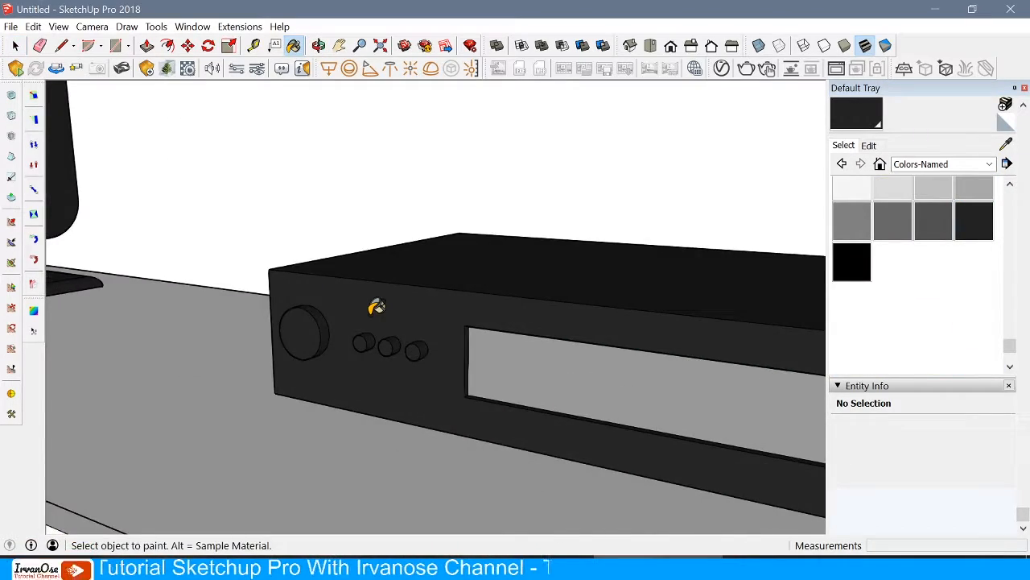
key("space")
Paint the TV cabinet's doors and top and the tall cabinet's frame with the cherry wood material from Wood
left_click(421, 303)
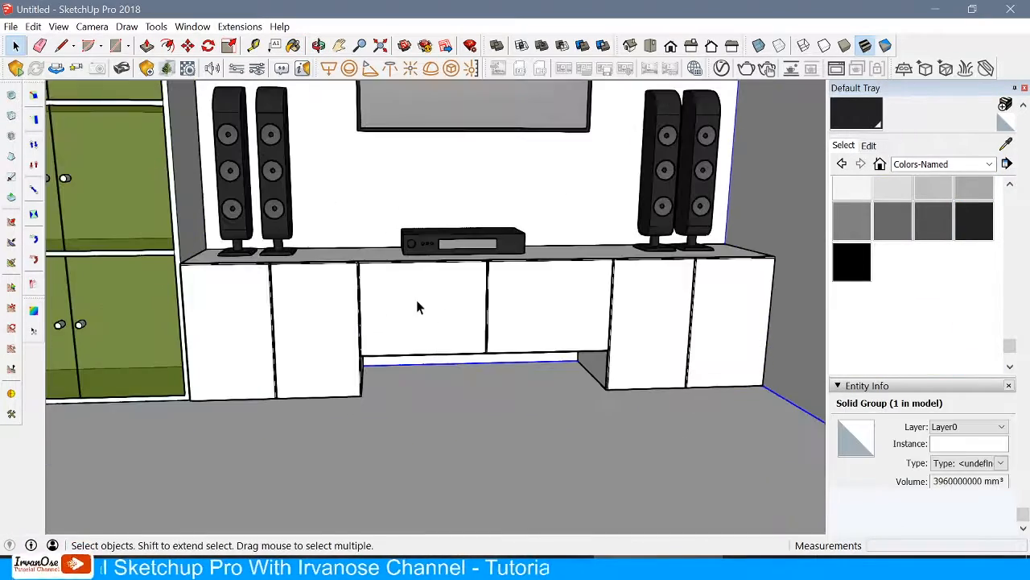
left_click(989, 164)
left_click(917, 427)
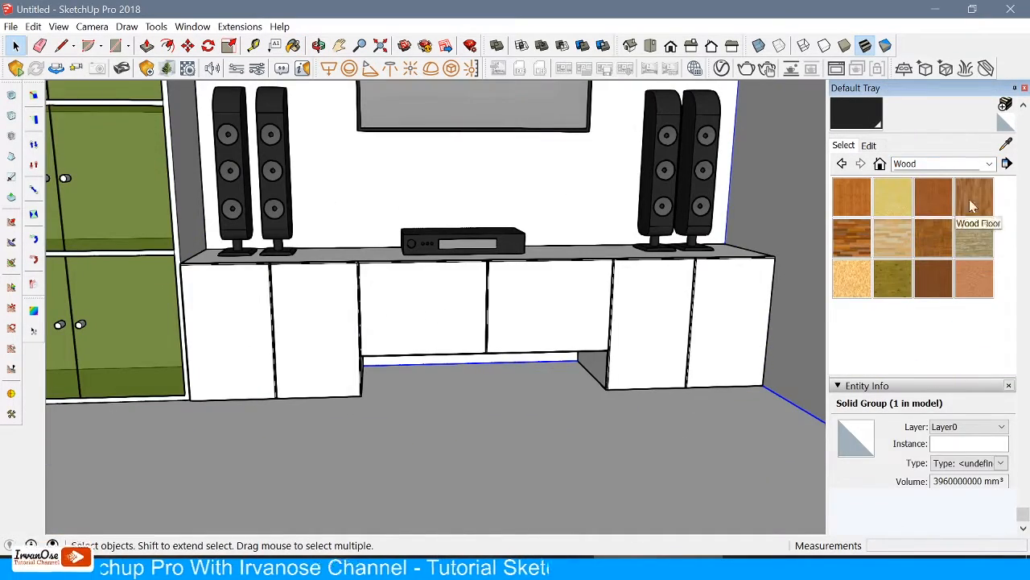
left_click(934, 197)
left_click(313, 330)
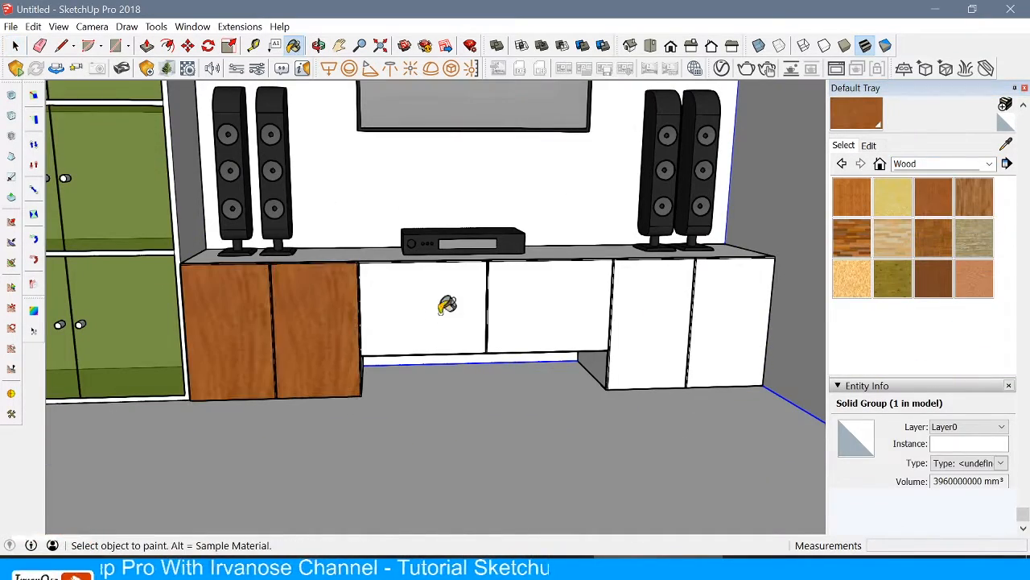
left_click(650, 322)
left_click(555, 278)
left_click(421, 242)
middle_click_drag(451, 201, 322, 266)
left_click(319, 270)
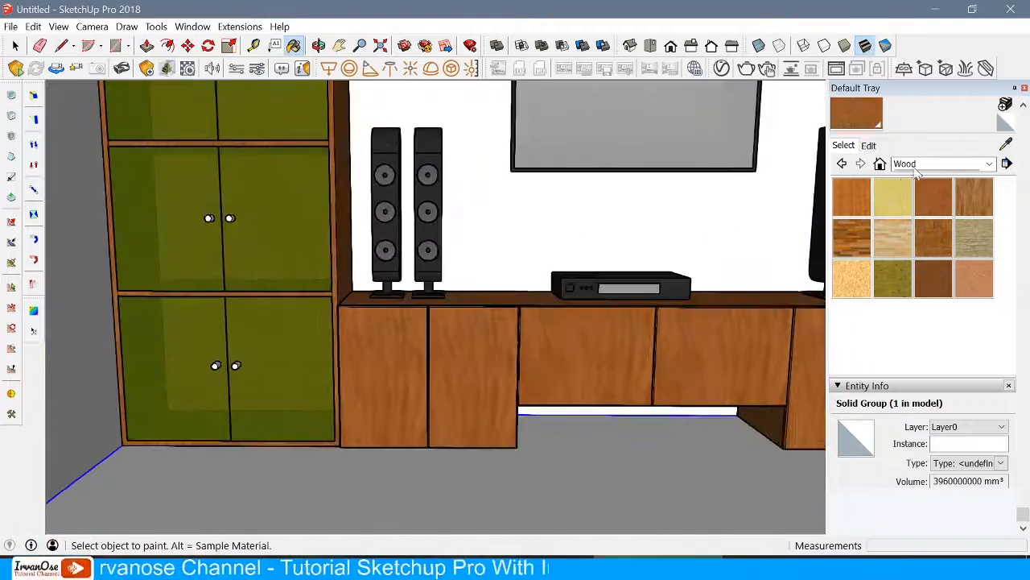
Replace the cherry wood material's texture image with a dark brown wood image from the texture folder
left_click(869, 145)
left_click(972, 300)
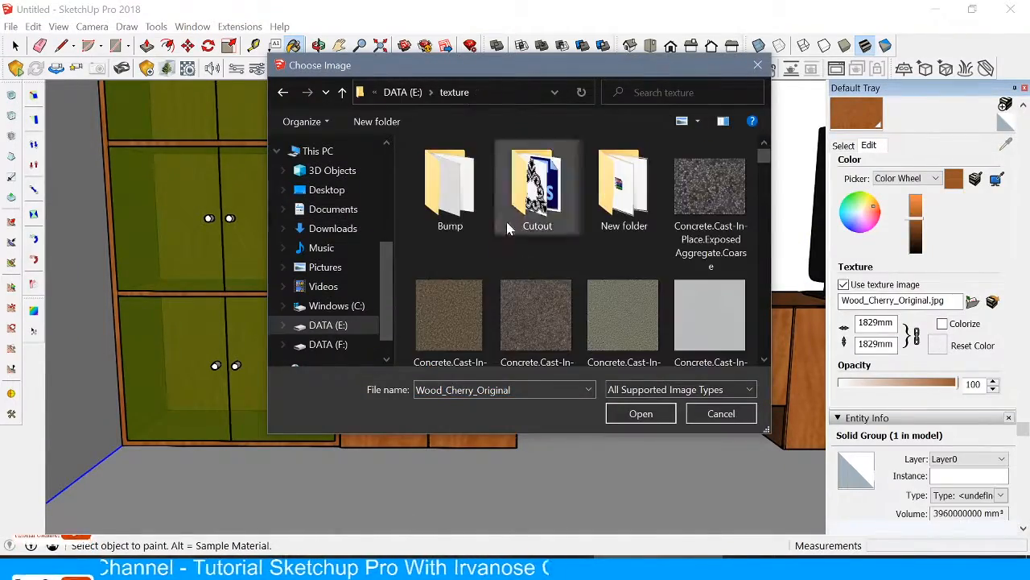
scroll(524, 264, "down", 10)
double_click(614, 214)
middle_click_drag(483, 290, 456, 292)
scroll(457, 292, "up", 3)
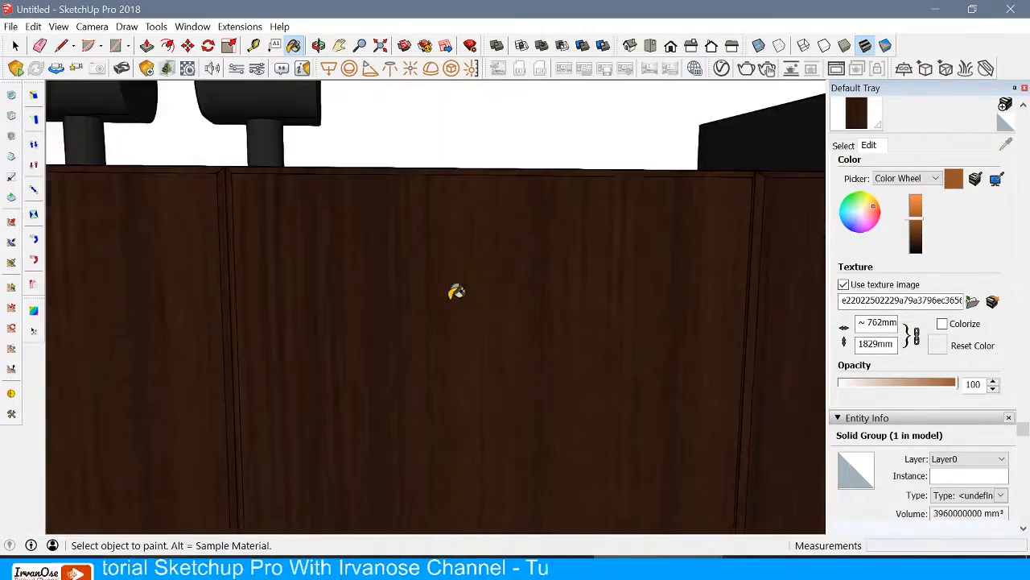
scroll(457, 291, "down", 5)
scroll(435, 346, "up", 2)
scroll(453, 329, "down", 4)
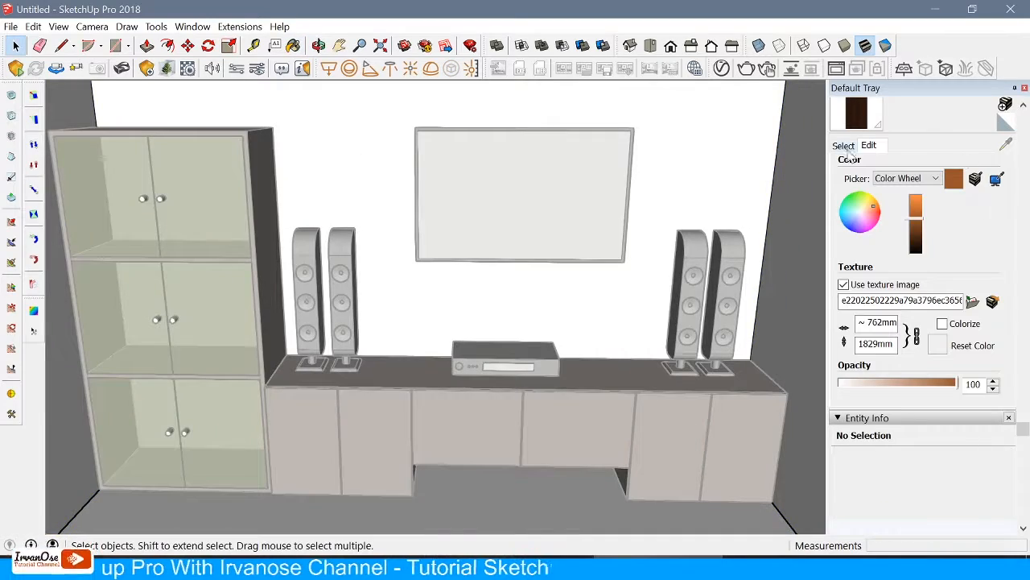
Try the 700 by 1400 mm concrete form panel material on the back wall and a Colors-Named pink on a side wall
left_click(844, 145)
left_click(939, 166)
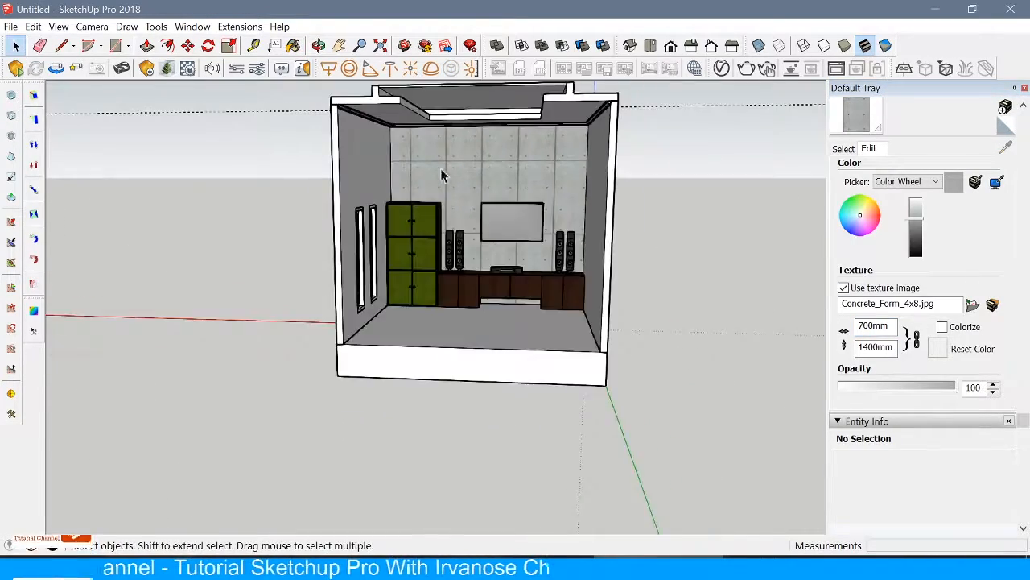
left_click(844, 151)
left_click(942, 170)
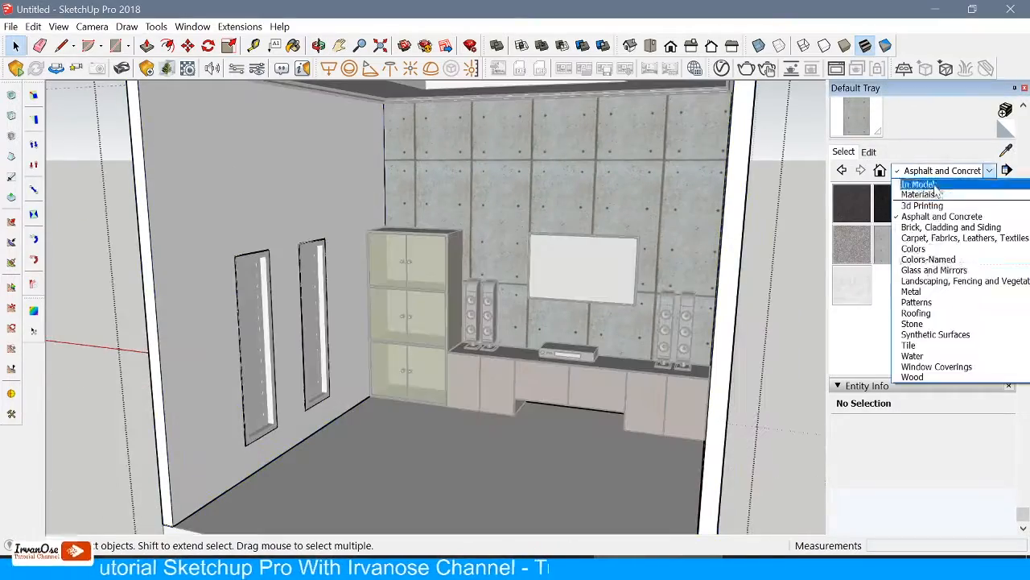
left_click(928, 259)
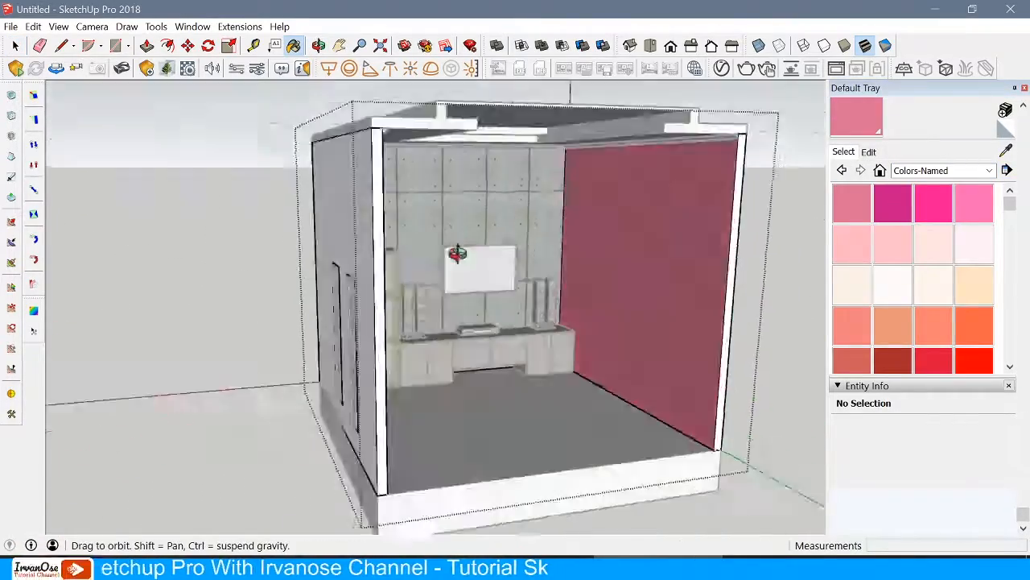
Try a dark leaf-patterned image from the texture folder as wallpaper on the back wall
left_click(869, 152)
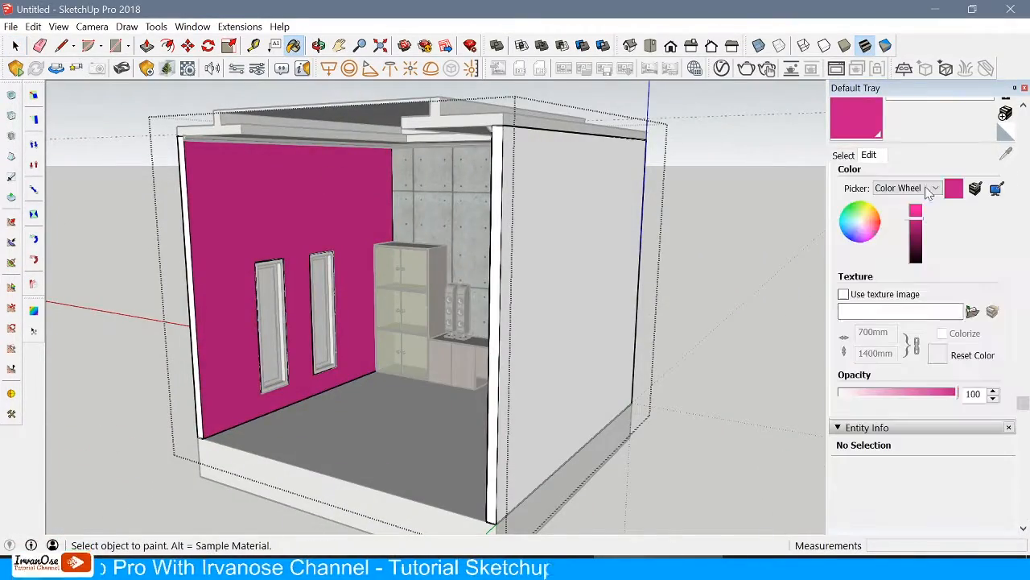
left_click(972, 310)
scroll(603, 276, "down", 5)
double_click(634, 171)
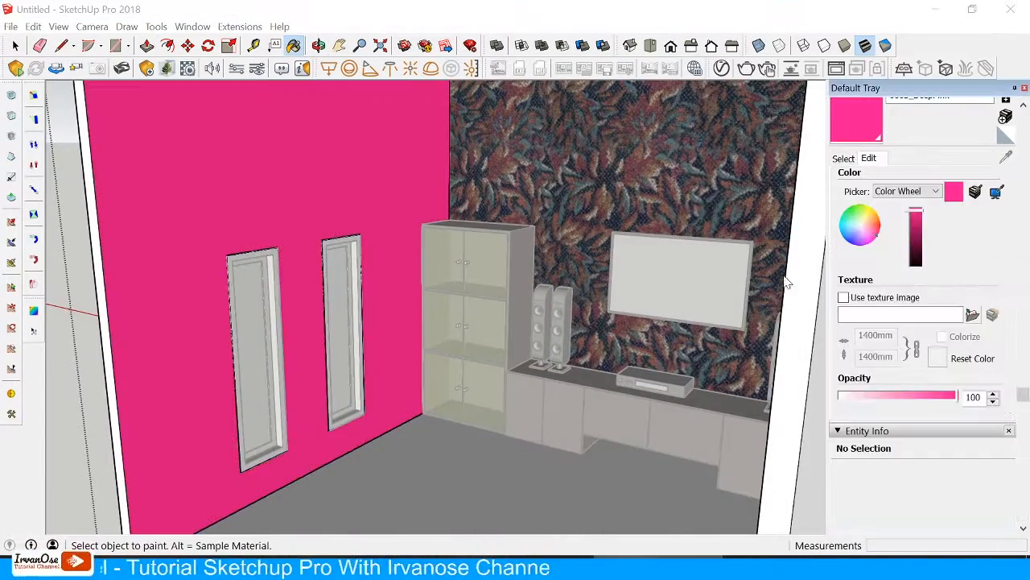
Load the striped Finishes.Wall Covering image as the wall material's texture and apply it to the room's walls
left_click(972, 314)
scroll(569, 303, "down", 10)
scroll(540, 314, "down", 15)
scroll(540, 314, "down", 6)
double_click(710, 300)
middle_click_drag(396, 269, 563, 213)
left_click(490, 211)
key("space")
left_click(125, 185)
Place guides on the ceiling near the back wall, with 400 mm offsets and a centre line, to locate the downlights
scroll(458, 299, "up", 3)
middle_click_drag(458, 299, 403, 196)
scroll(403, 196, "up", 4)
middle_click_drag(491, 266, 482, 209)
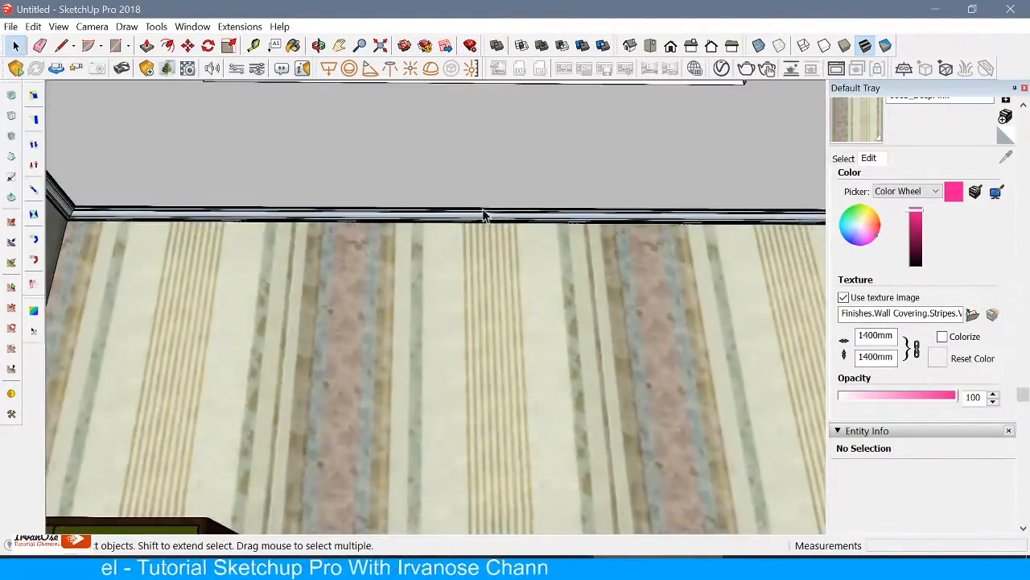
scroll(483, 213, "down", 2)
left_click(254, 45)
scroll(459, 136, "up", 2)
left_click(431, 135)
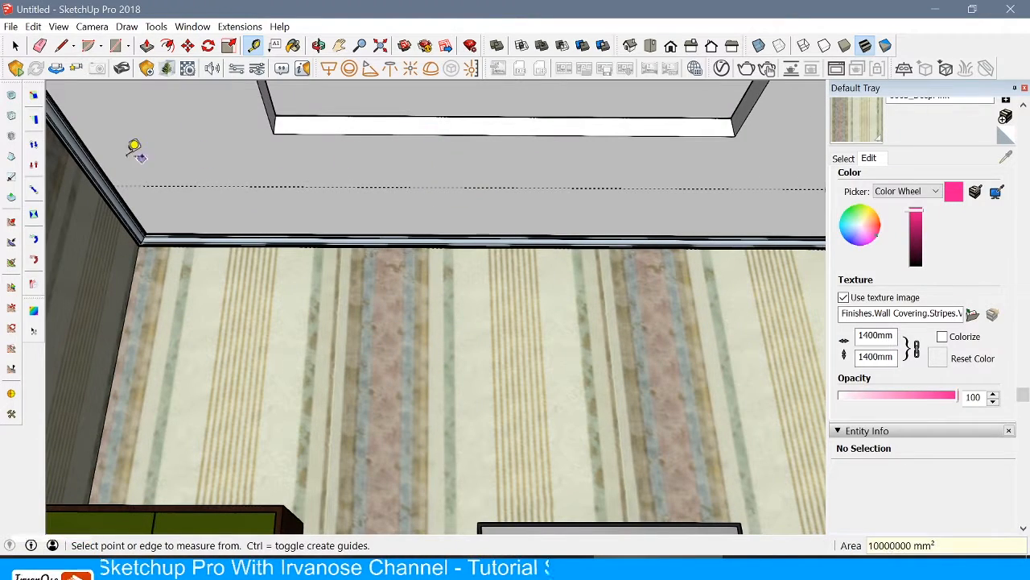
scroll(516, 161, "up", 1)
left_click(502, 140)
scroll(621, 142, "down", 3)
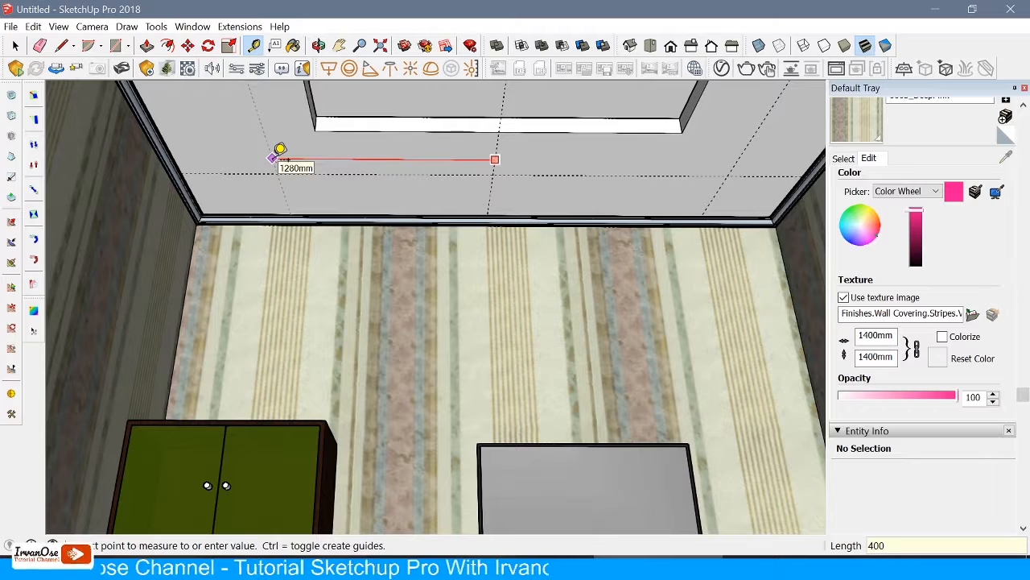
scroll(241, 186, "up", 3)
middle_click_drag(282, 193, 282, 153)
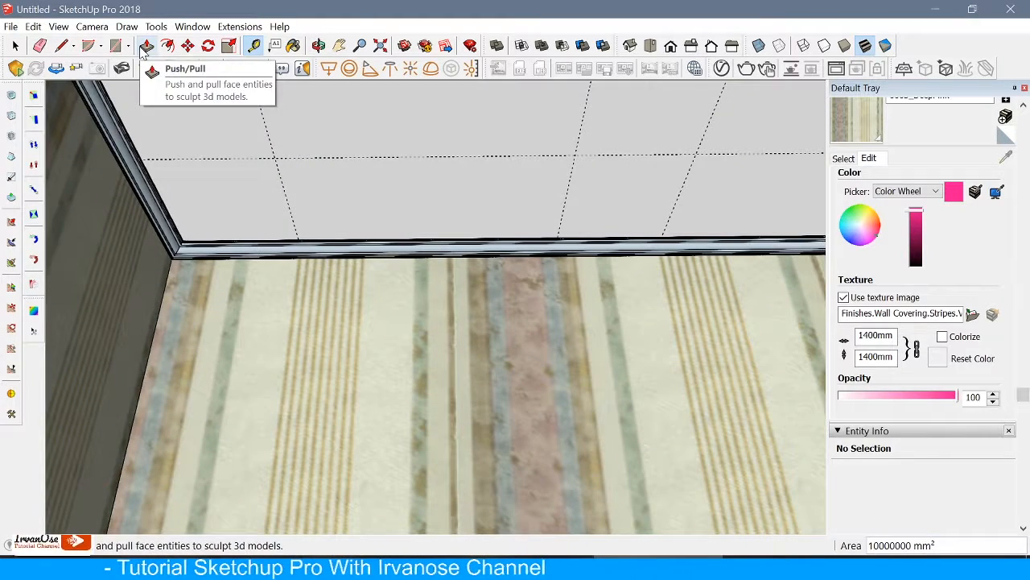
Draw downlight circles of 50 mm radius at the ceiling guide intersections along the back wall
key("space")
triple_click(287, 133)
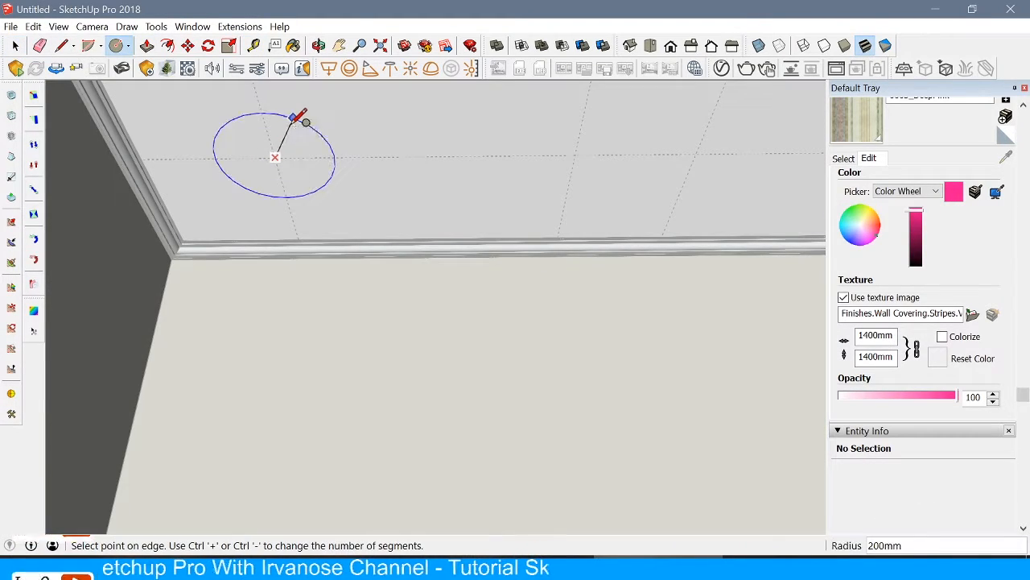
type("50")
key("Return")
scroll(155, 240, "down", 3)
left_click(490, 188)
type("50")
key("Return")
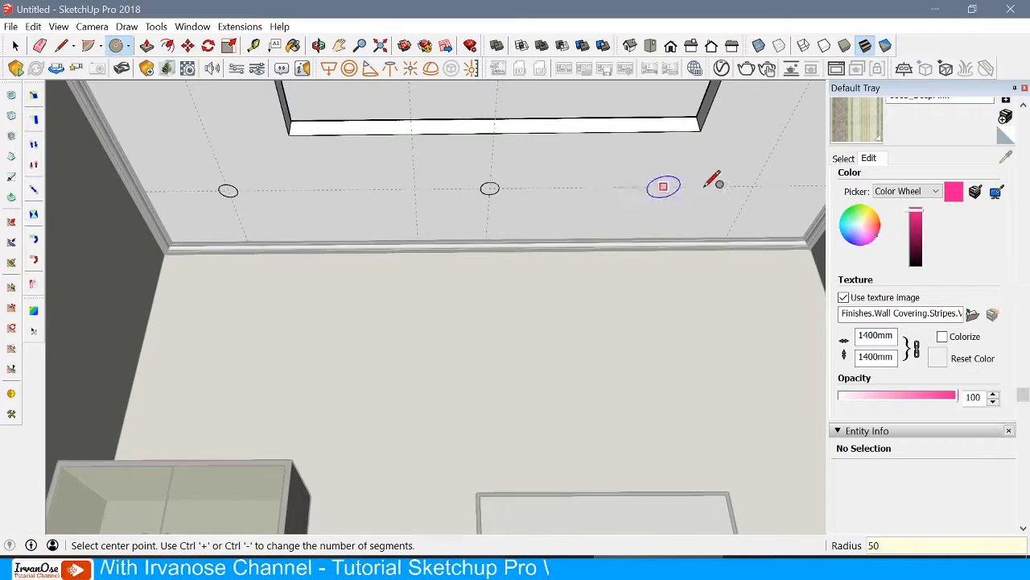
Push the downlight circles 100 mm up into the ceiling
left_click(146, 45)
scroll(227, 201, "up", 2)
left_click(228, 188)
type("100")
key("Return")
scroll(265, 273, "down", 2)
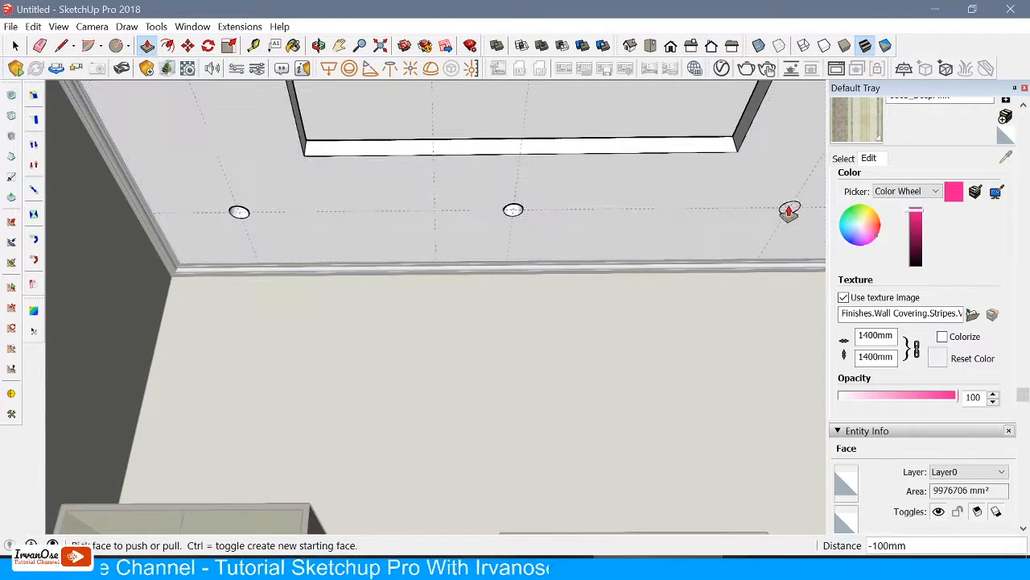
Build a flat ring outline with a slightly larger outer circle around the recess nearest the windowed wall
scroll(229, 208, "up", 3)
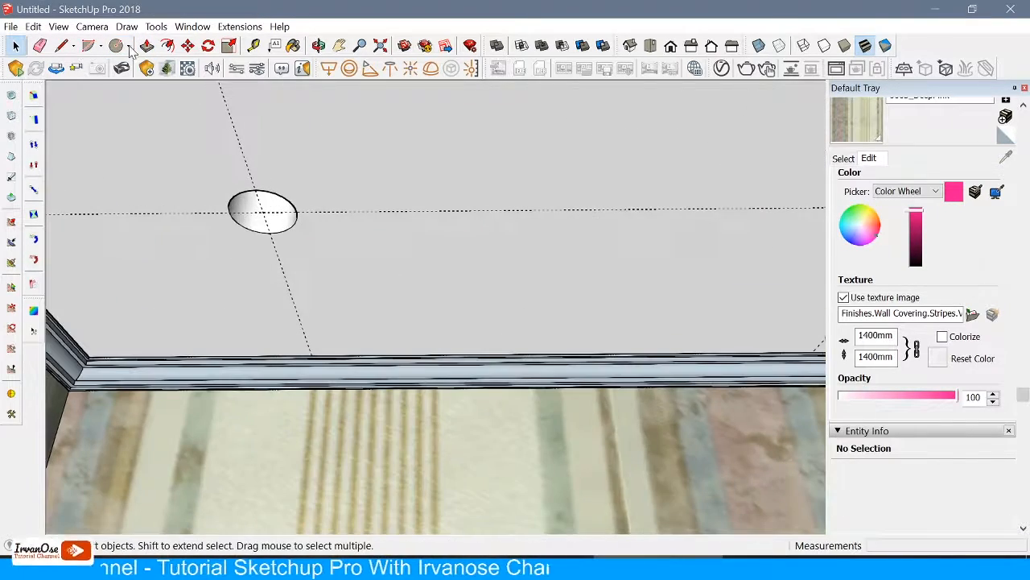
scroll(219, 241, "up", 1)
key("ctrl+z")
left_click(285, 200)
middle_click_drag(322, 230, 312, 195)
scroll(292, 161, "up", 2)
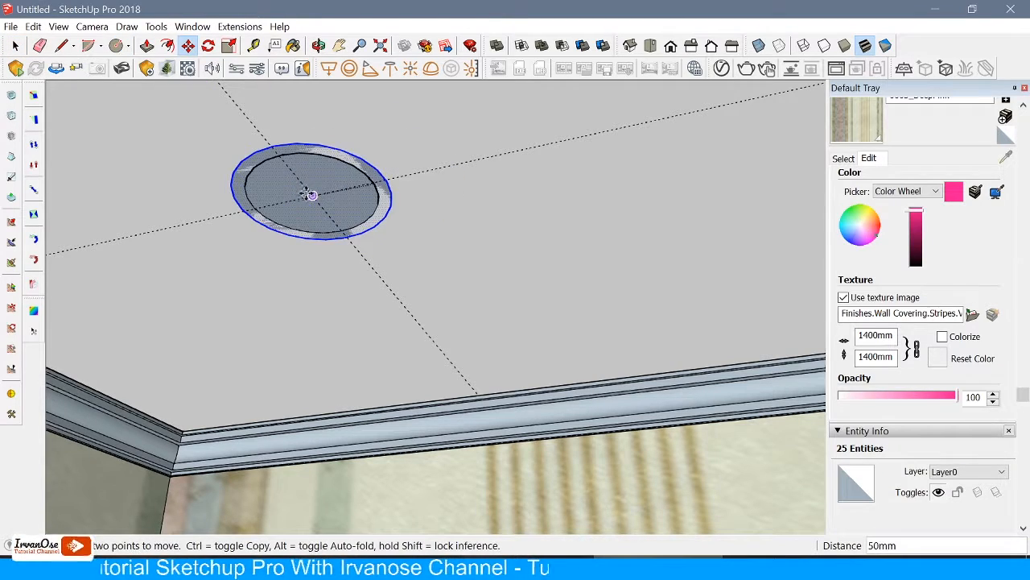
Extrude the downlight ring 5 mm, delete its inner face and make the ring a group
left_click(147, 46)
scroll(252, 169, "up", 2)
left_click(245, 171)
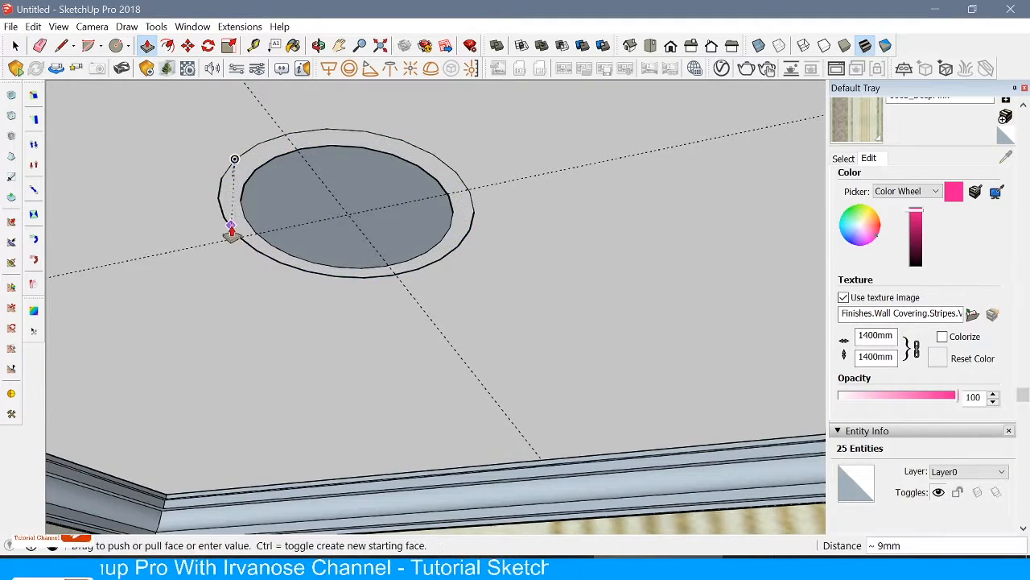
type("5")
key("Return")
key("Delete")
triple_click(242, 174)
right_click(242, 174)
left_click(287, 296)
Copy the ring group 1400 mm along the ceiling to the middle recess, and copy it again to the last recess
key("m")
left_click(351, 214)
key("ctrl")
scroll(213, 238, "down", 5)
left_click(531, 172)
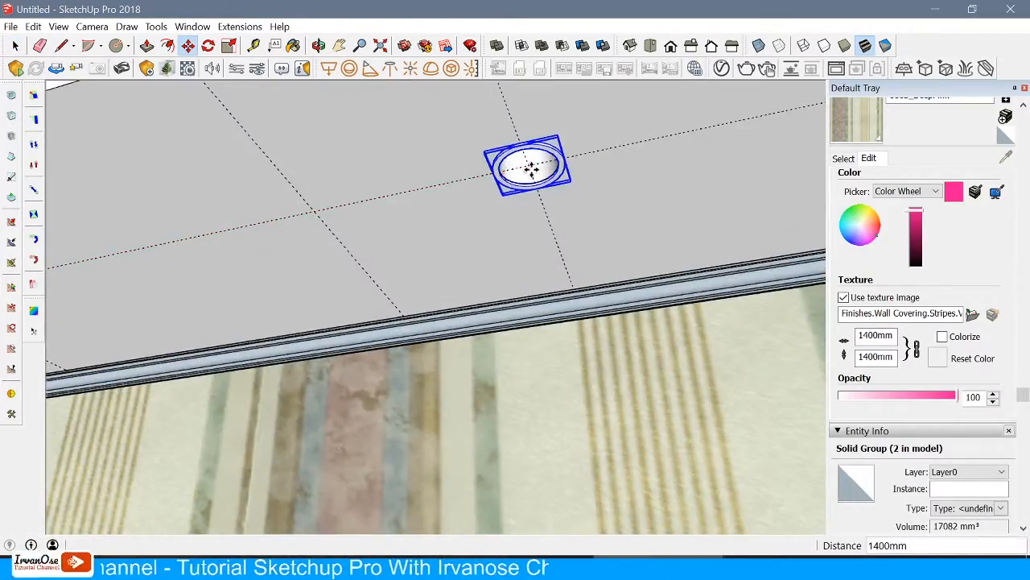
left_click(531, 171)
key("ctrl")
scroll(272, 226, "down", 4)
left_click(657, 184)
scroll(648, 193, "down", 5)
Clear the construction guides from the ceiling
key("space")
left_click_drag(298, 201, 232, 338)
scroll(570, 189, "up", 4)
middle_click_drag(547, 184, 575, 294)
scroll(574, 179, "down", 4)
scroll(555, 253, "up", 3)
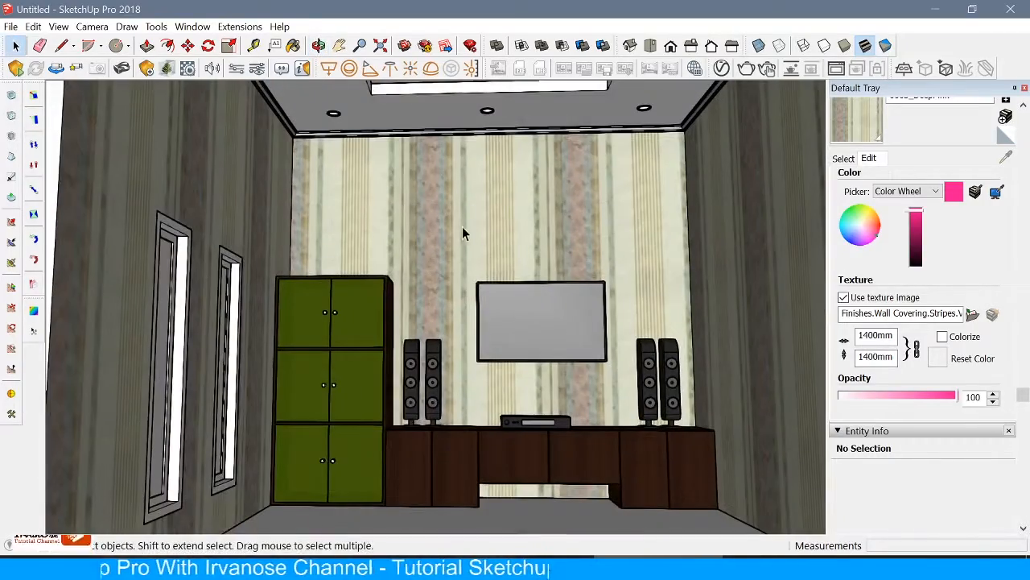
scroll(448, 248, "down", 2)
Paint the floor slab with the Snow color from Colors-Named
mouse_move(448, 250)
middle_mouse_down()
mouse_move(511, 276)
mouse_move(516, 198)
middle_mouse_up()
left_click(536, 387)
left_click(846, 159)
left_click(885, 295)
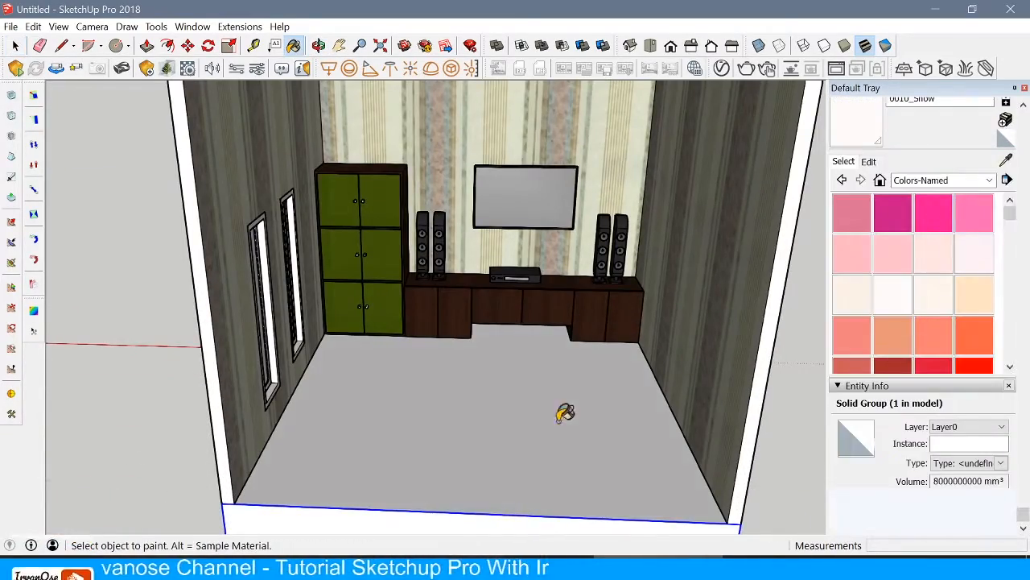
left_click(558, 421)
Load the Finishes.Flooring.Wood.Hardwood.1 image as the texture of the floor's material
left_click(869, 161)
left_click(971, 317)
left_click(566, 306)
scroll(578, 294, "down", 15)
left_click(537, 185)
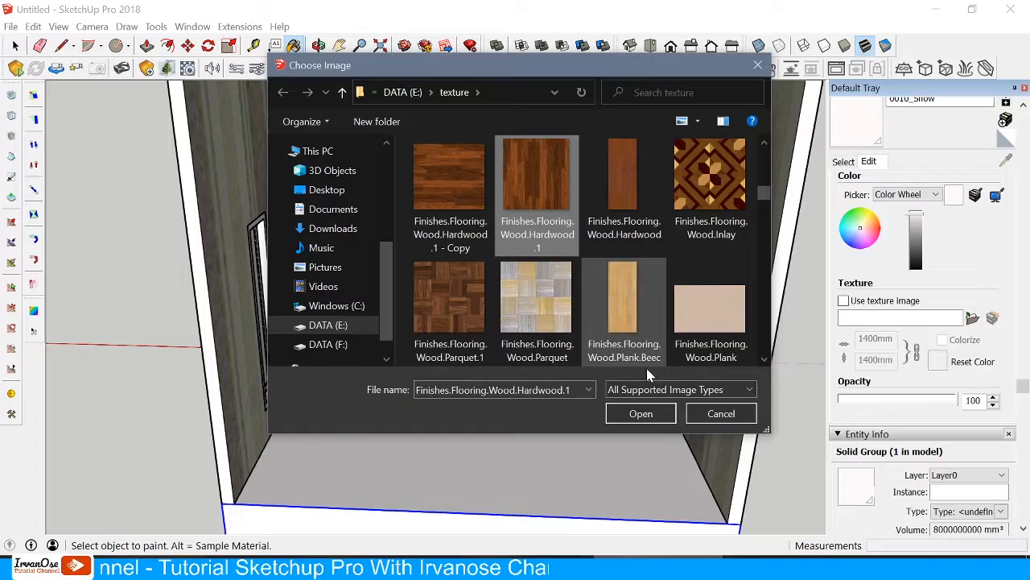
left_click(641, 413)
scroll(515, 378, "up", 3)
Draw a narrow skirting profile rectangle 100 mm high at the foot of the windowed wall's open end
middle_click_drag(490, 341, 220, 387)
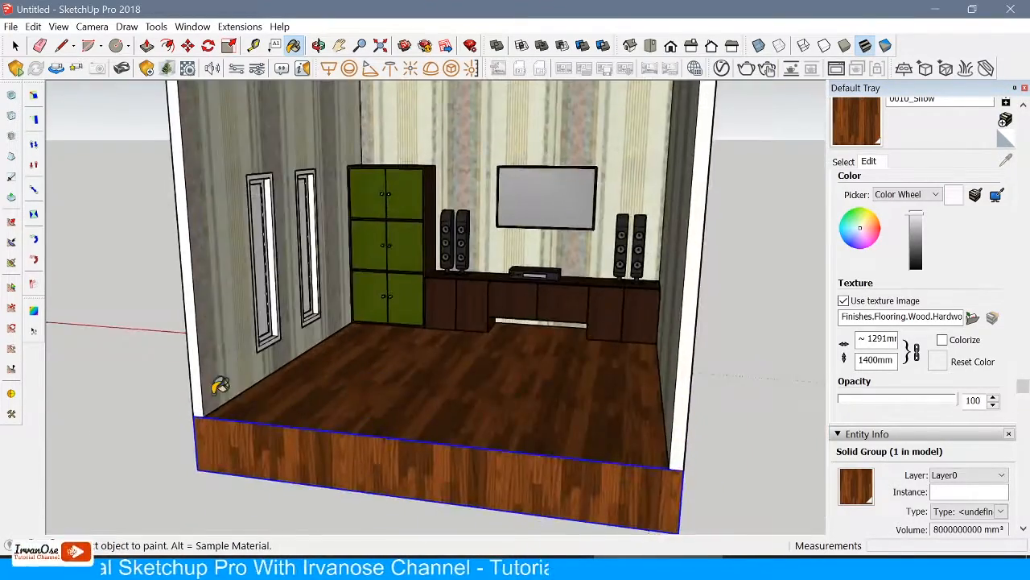
scroll(220, 386, "up", 5)
left_click(115, 46)
scroll(205, 375, "up", 4)
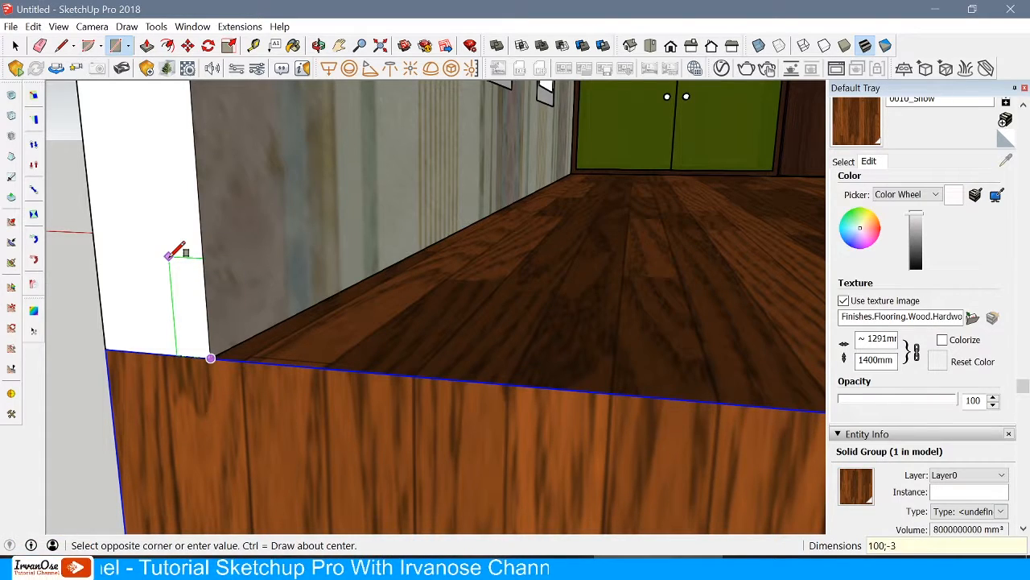
mouse_move(179, 250)
middle_mouse_down()
mouse_move(190, 81)
mouse_move(369, 269)
mouse_move(96, 362)
middle_mouse_up()
Draw the skirting path with lines along the foot of the walls, from the windowed wall around to the opposite wall
left_click(61, 45)
left_click(230, 340)
mouse_move(230, 341)
middle_mouse_down()
mouse_move(511, 363)
mouse_move(593, 230)
middle_mouse_up()
scroll(600, 226, "up", 8)
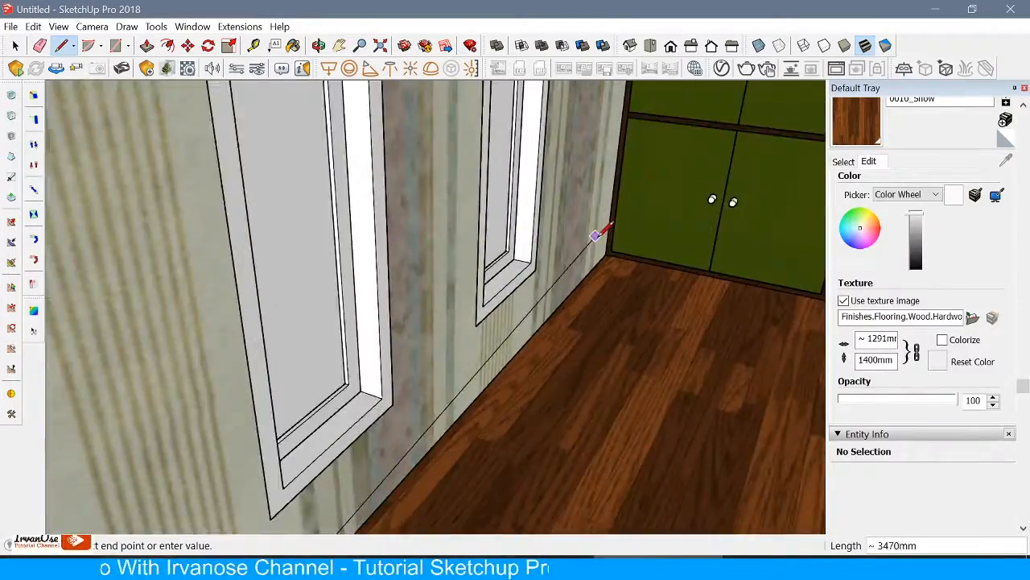
scroll(650, 183, "up", 6)
scroll(273, 437, "down", 4)
scroll(421, 281, "up", 4)
scroll(527, 228, "down", 4)
scroll(574, 223, "up", 6)
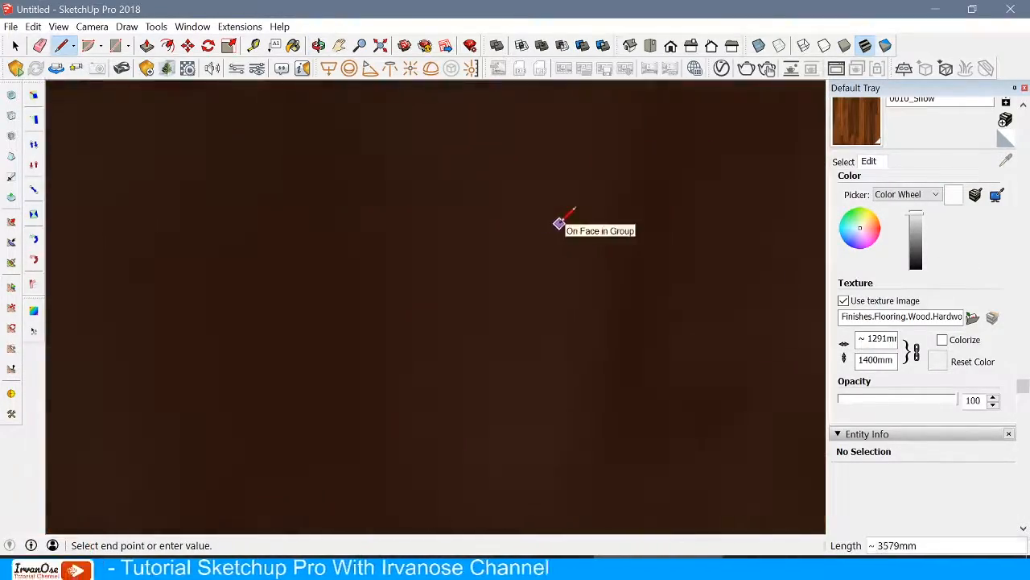
scroll(617, 306, "down", 4)
scroll(567, 217, "up", 3)
scroll(564, 260, "down", 6)
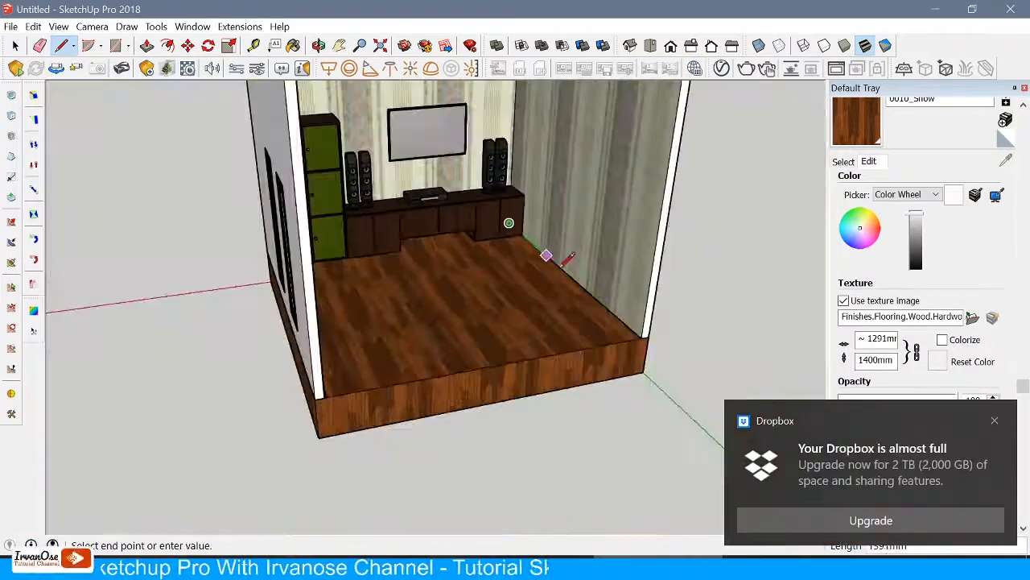
Extrude the skirting profile with Follow Me along the foot of the room's walls to the opposite open end
left_click(157, 26)
left_click(186, 169)
scroll(338, 378, "up", 5)
middle_click_drag(338, 354, 234, 274)
left_click(252, 263)
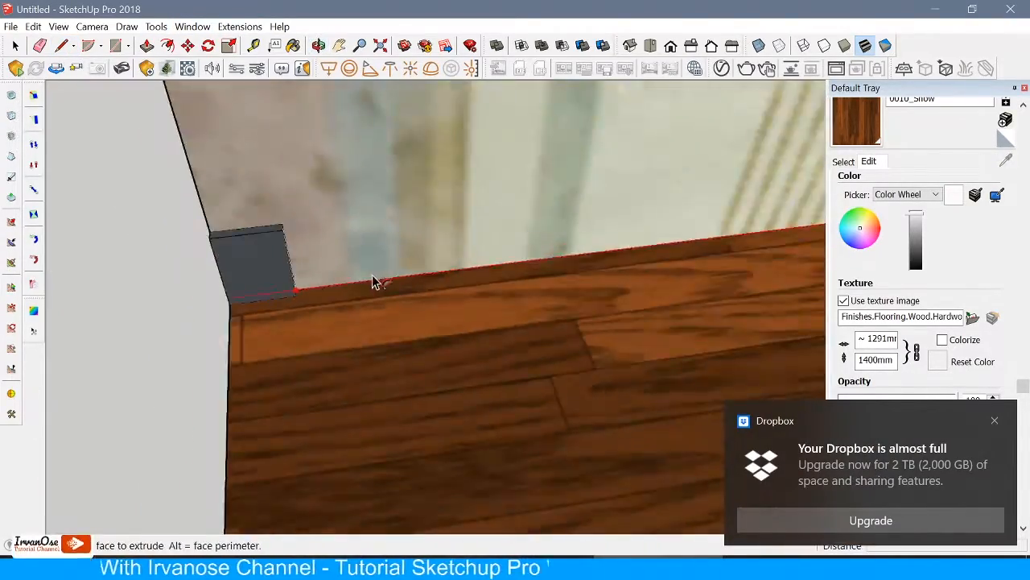
scroll(373, 281, "down", 5)
middle_click_drag(372, 281, 516, 306)
middle_click_drag(516, 169, 527, 132)
scroll(797, 245, "down", 3)
left_click(814, 306)
middle_click_drag(805, 306, 499, 306)
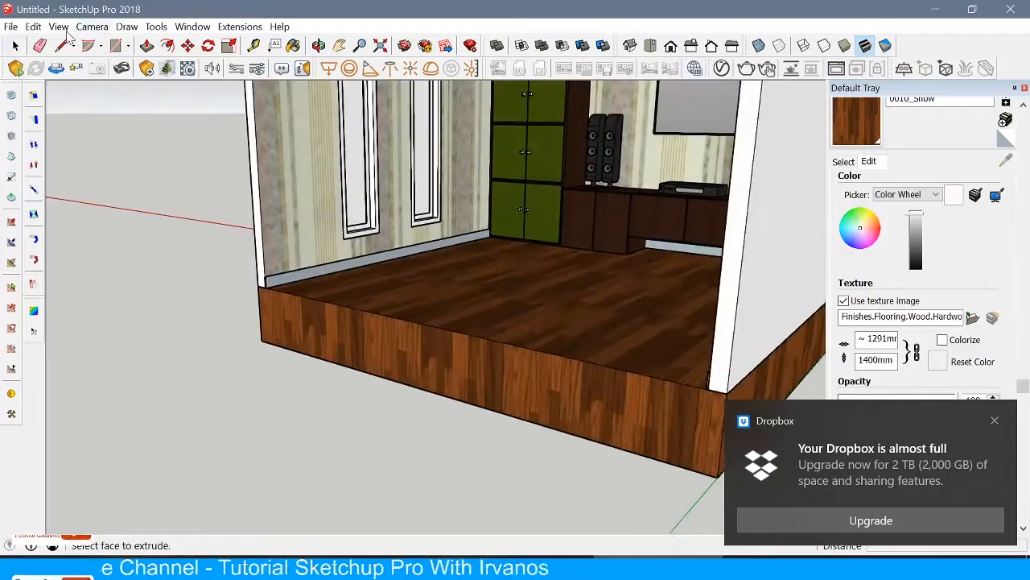
Select the entire skirting and paint it with the same hardwood texture as the floor
left_click(15, 45)
scroll(282, 297, "up", 3)
triple_click(286, 265)
right_click(286, 266)
left_click(335, 395)
key("b")
left_click(308, 258)
left_click(15, 46)
Examine the room's interior from the front, including the skirting, cabinets, TV wall and ceiling
scroll(507, 274, "down", 3)
mouse_move(515, 250)
middle_mouse_down()
mouse_move(492, 284)
mouse_move(317, 263)
mouse_move(309, 311)
mouse_move(522, 345)
mouse_move(531, 299)
mouse_move(564, 338)
middle_mouse_up()
scroll(317, 263, "up", 3)
scroll(308, 311, "down", 4)
scroll(527, 322, "up", 3)
scroll(531, 299, "down", 3)
scroll(564, 338, "up", 5)
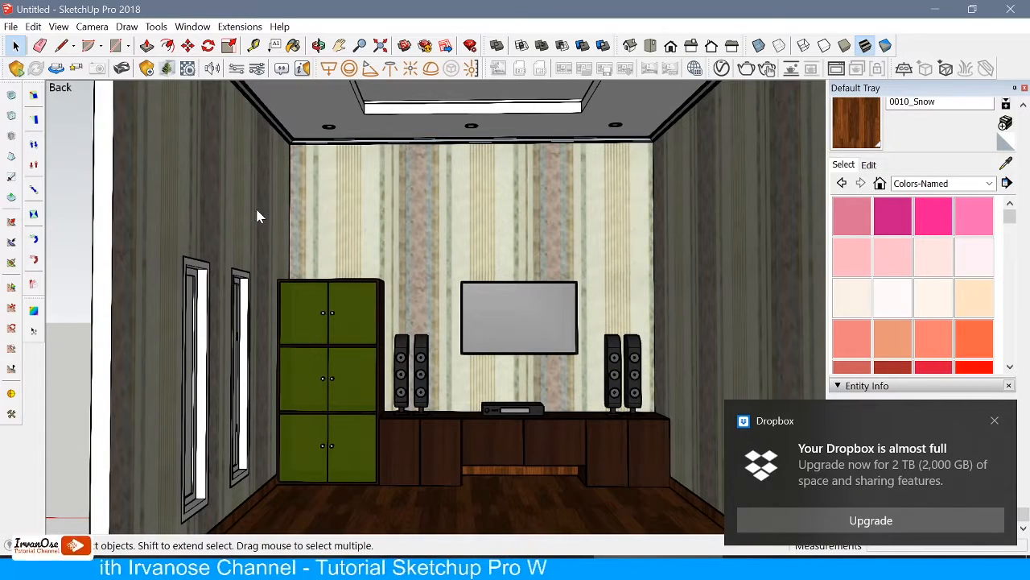